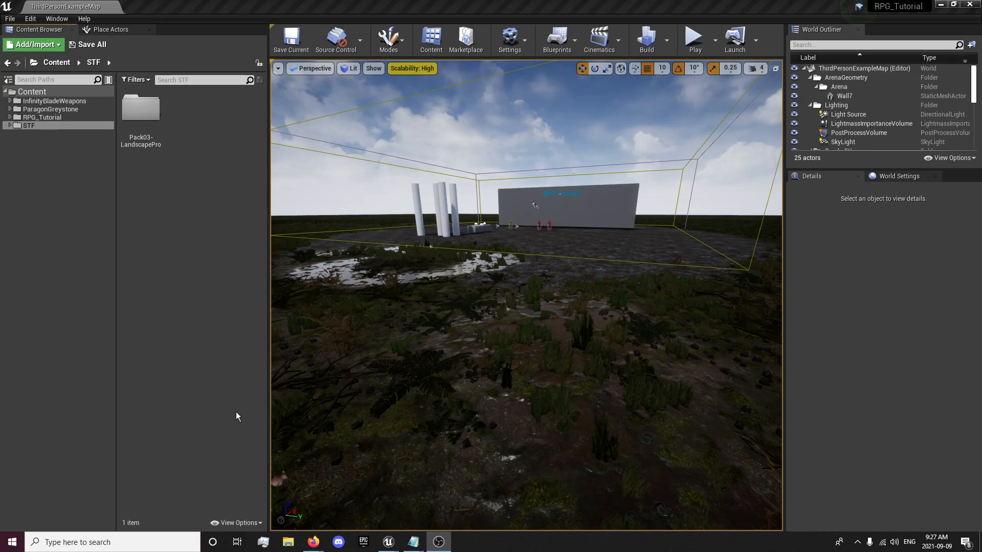
- Switch to the RPG_TutorialM2 editor window and start playing the level that contains the weather system
{"action": "right_click_drag", "start_coordinate": [494, 347], "coordinate": [374, 525]}
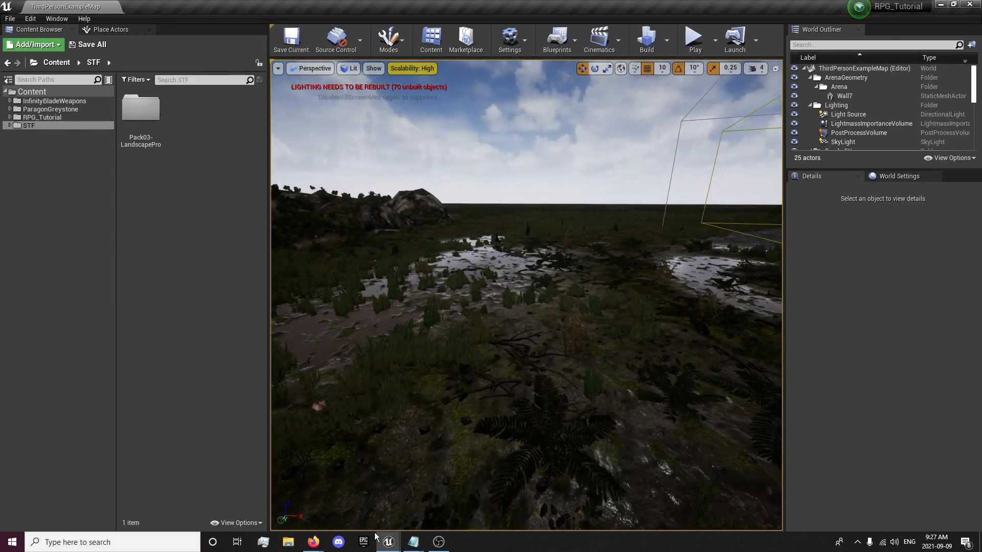
{"action": "mouse_move", "coordinate": [388, 541]}
{"action": "left_click", "coordinate": [358, 496]}
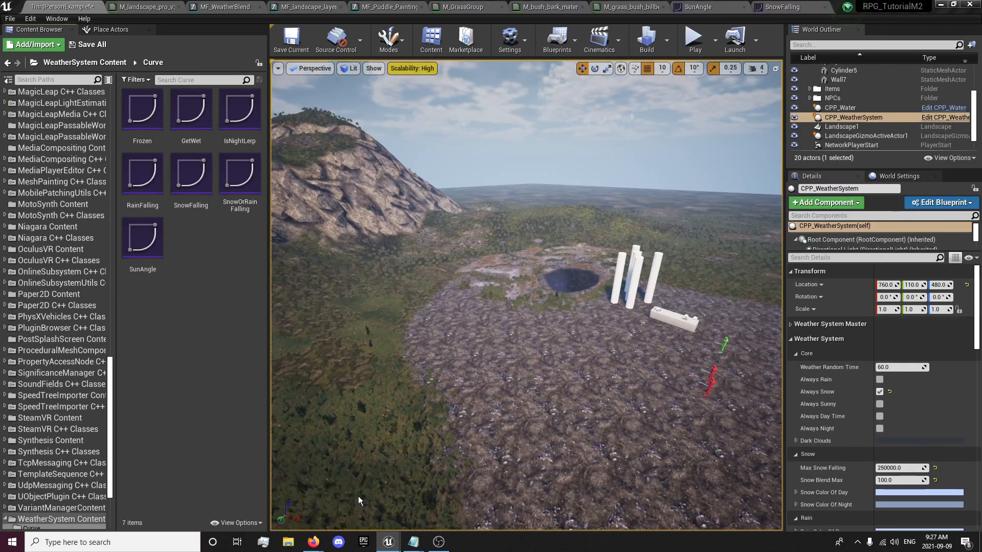
{"action": "right_click_drag", "start_coordinate": [561, 175], "coordinate": [498, 166]}
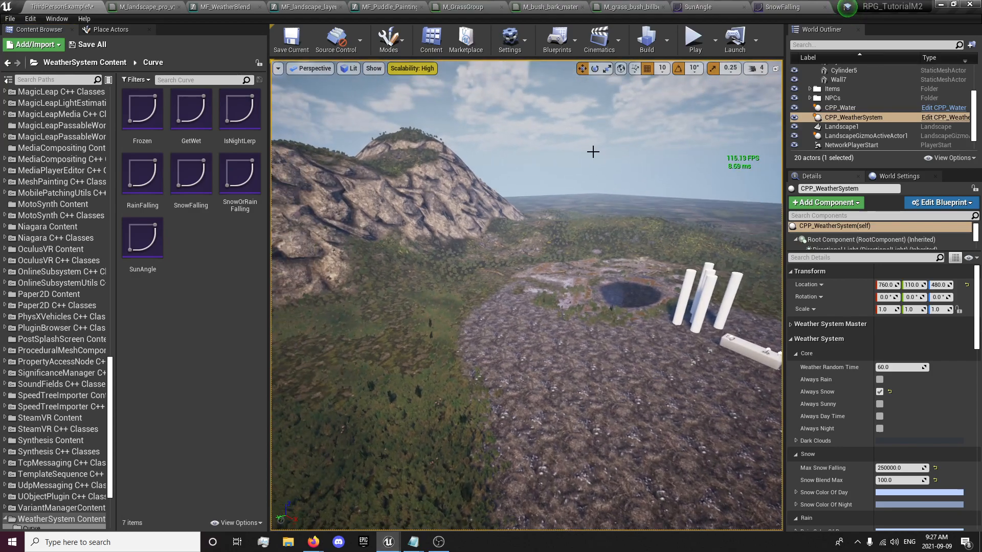
{"action": "left_click", "coordinate": [694, 41]}
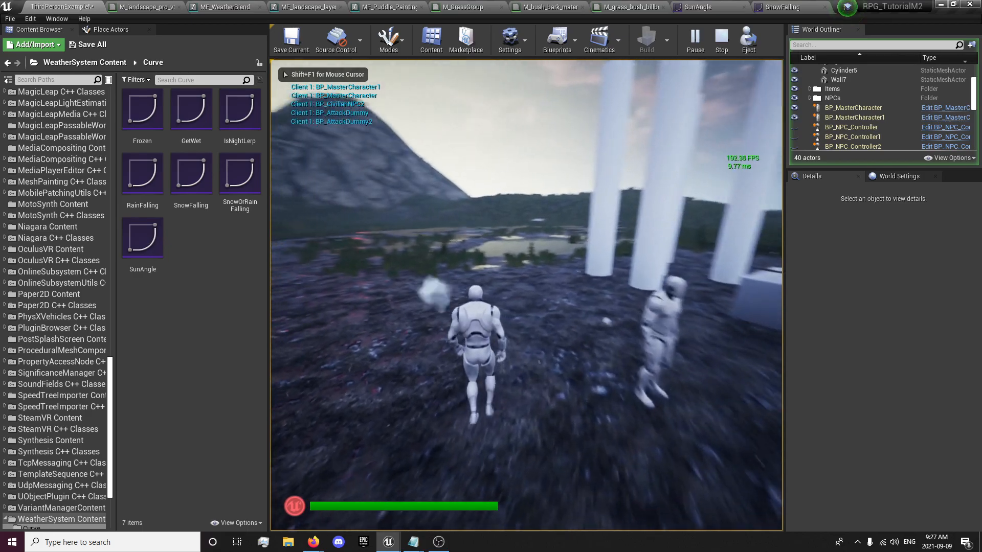
- Run the character across the terrain and the lake to examine the snow effects, and end the play session
{"action": "key", "text": "w"}
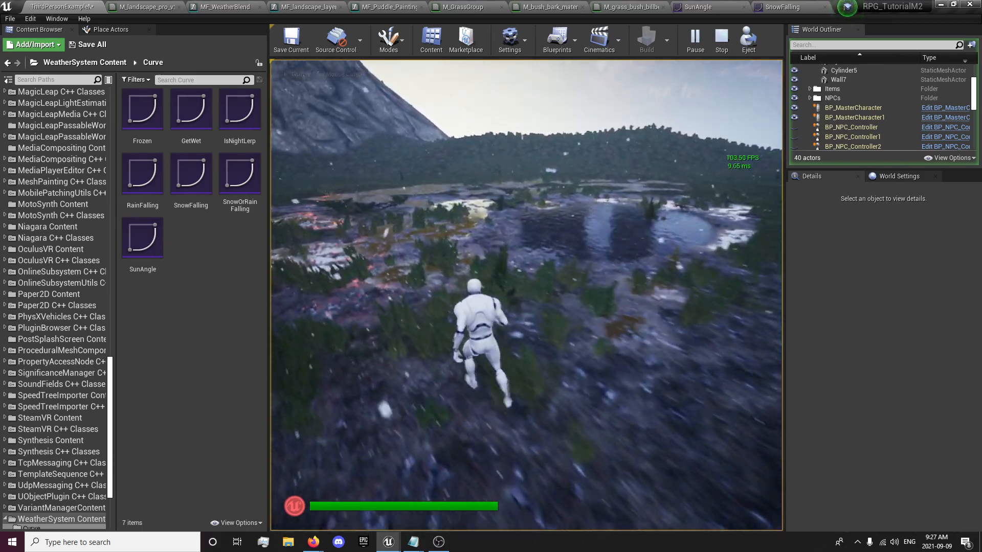
{"action": "key", "text": "w"}
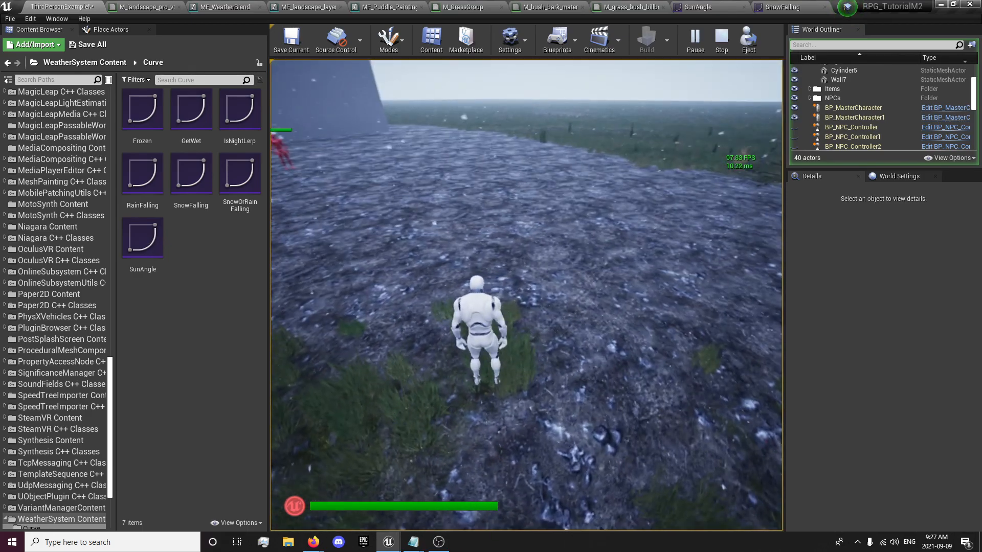
{"action": "key", "text": "w"}
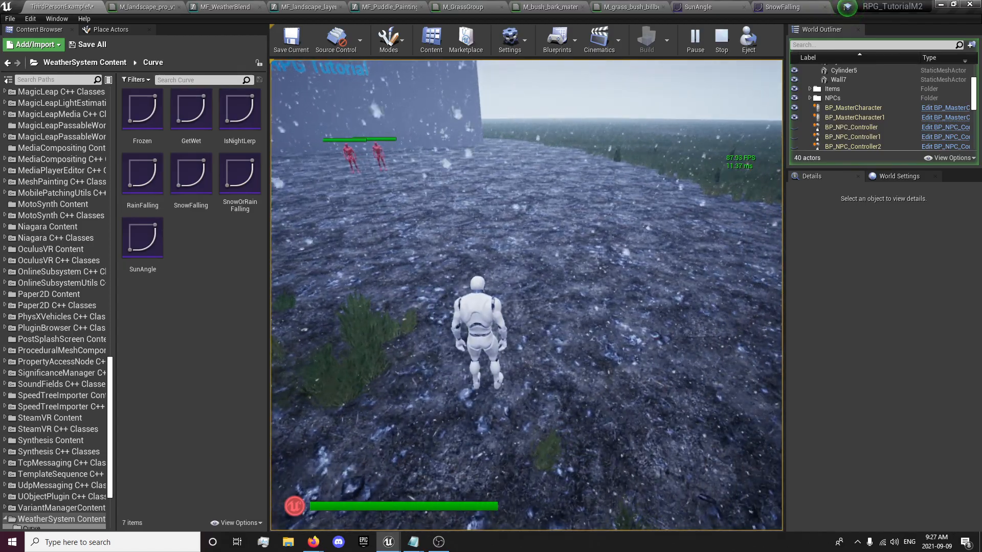
{"action": "key", "text": "w"}
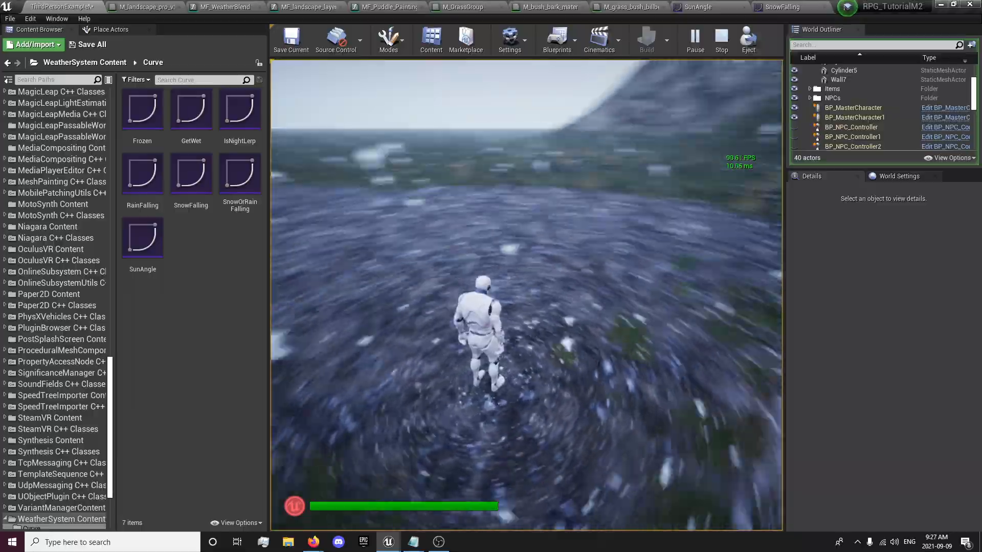
{"action": "key", "text": "w"}
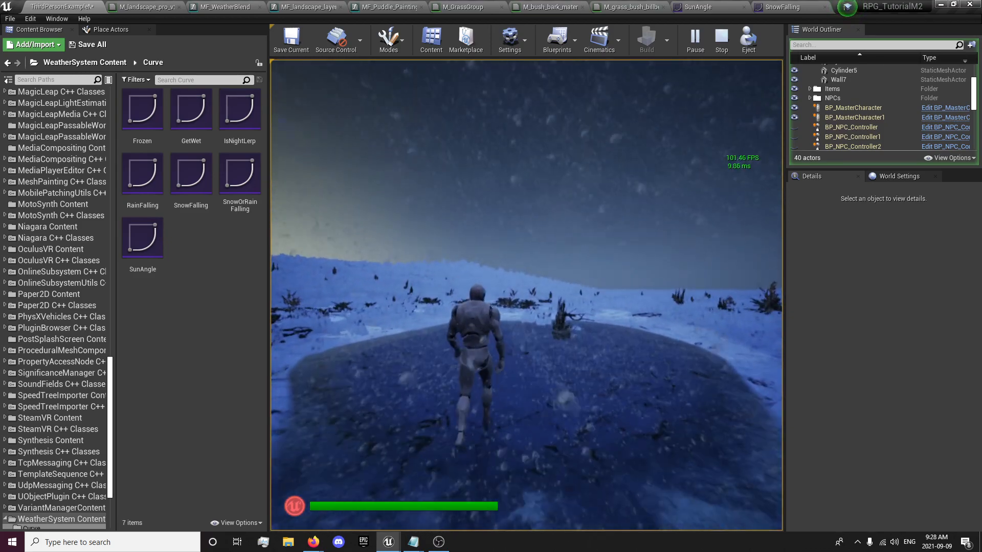
{"action": "key", "text": "w"}
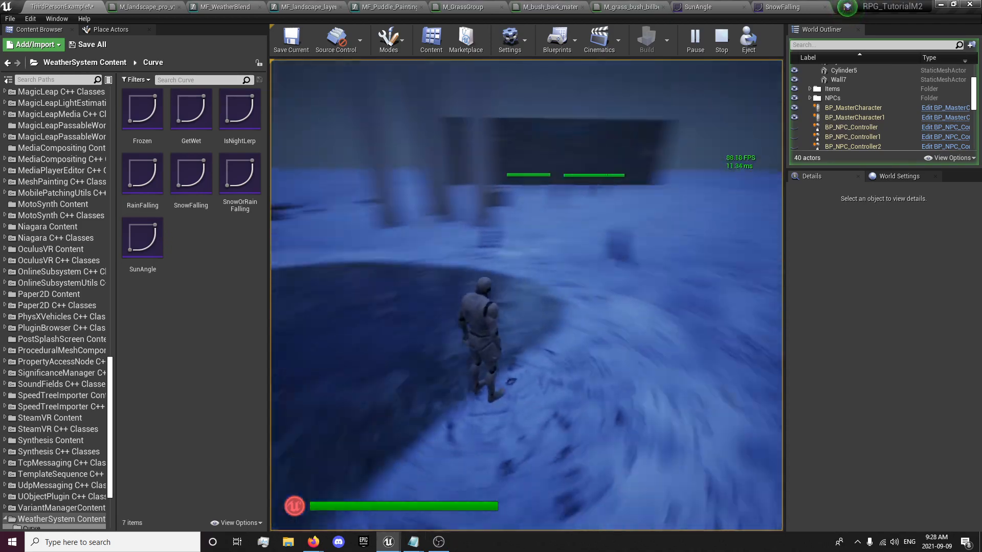
{"action": "key", "text": "w"}
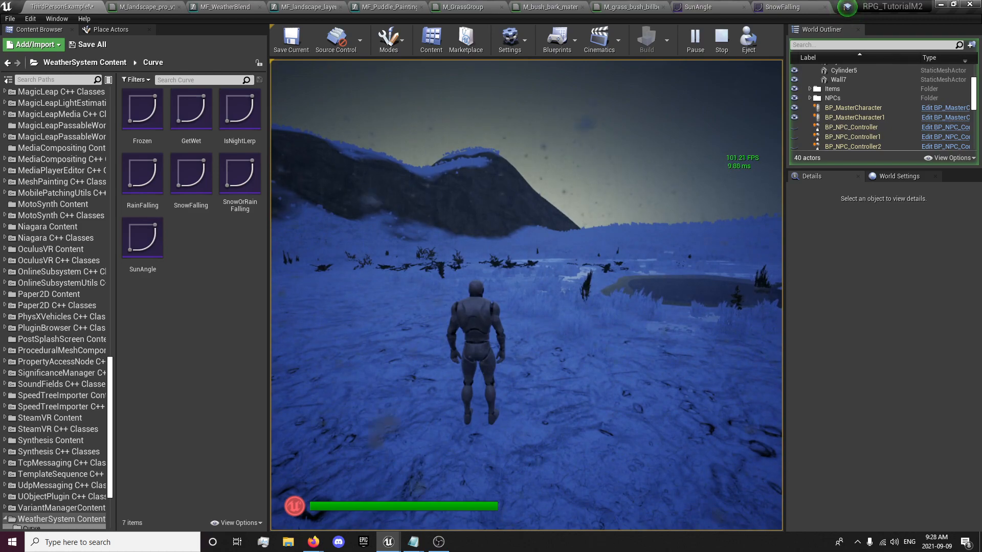
{"action": "key", "text": "Escape"}
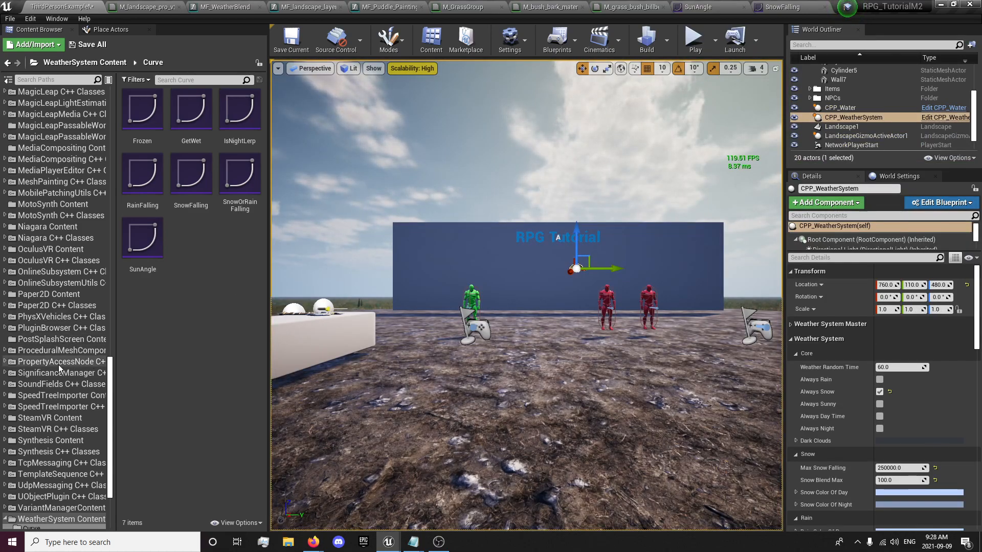
- Switch to the Unreal Engine Marketplace in Firefox and search it for "weather system"
{"action": "mouse_move", "coordinate": [312, 542]}
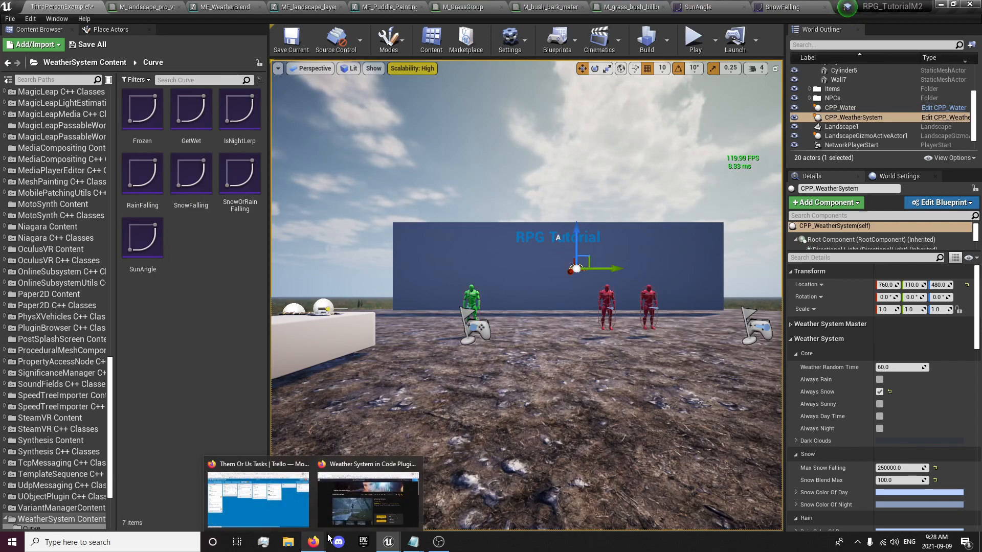
{"action": "left_click", "coordinate": [352, 498]}
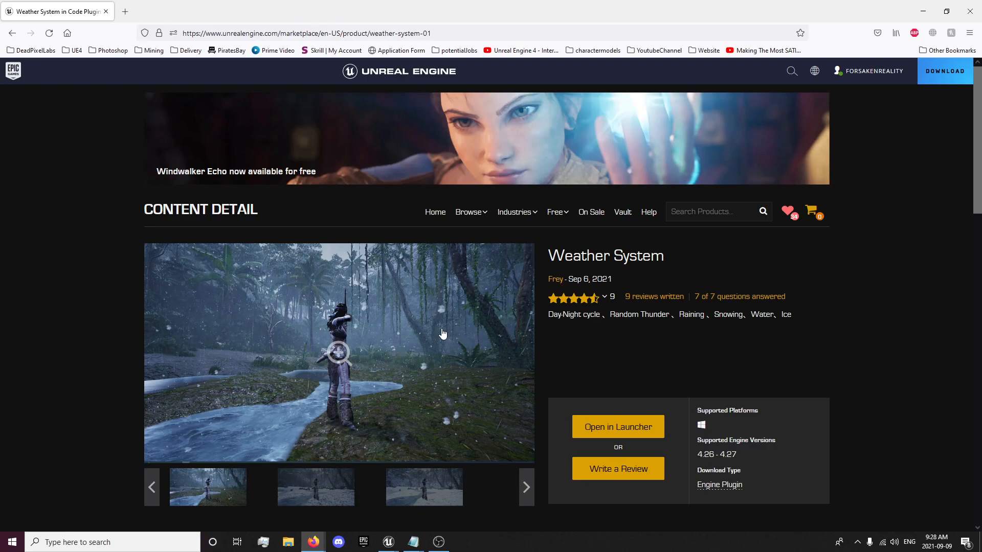
{"action": "scroll", "coordinate": [443, 334], "scroll_direction": "down", "scroll_amount": 1}
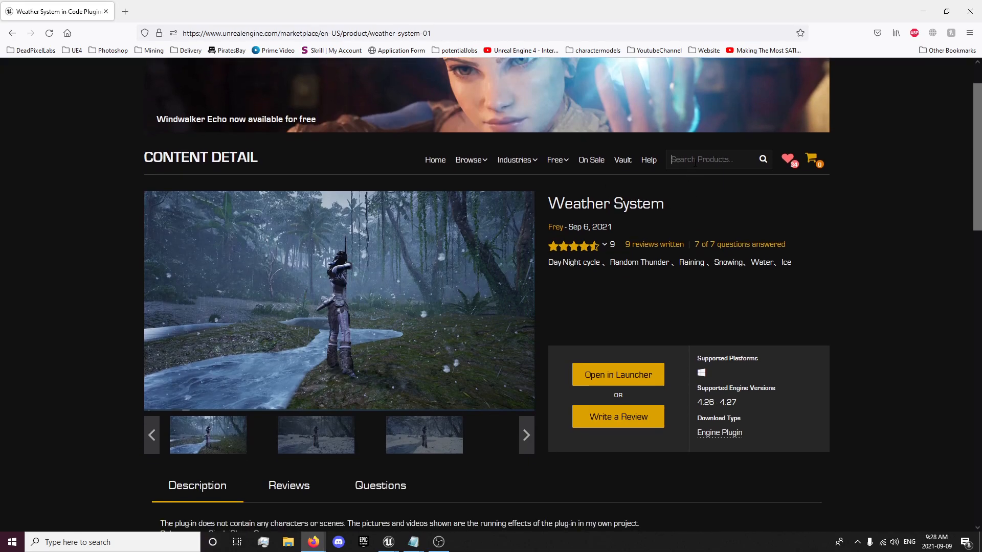
{"action": "left_click", "coordinate": [695, 162]}
{"action": "type", "text": "weather system"}
{"action": "key", "text": "Return"}
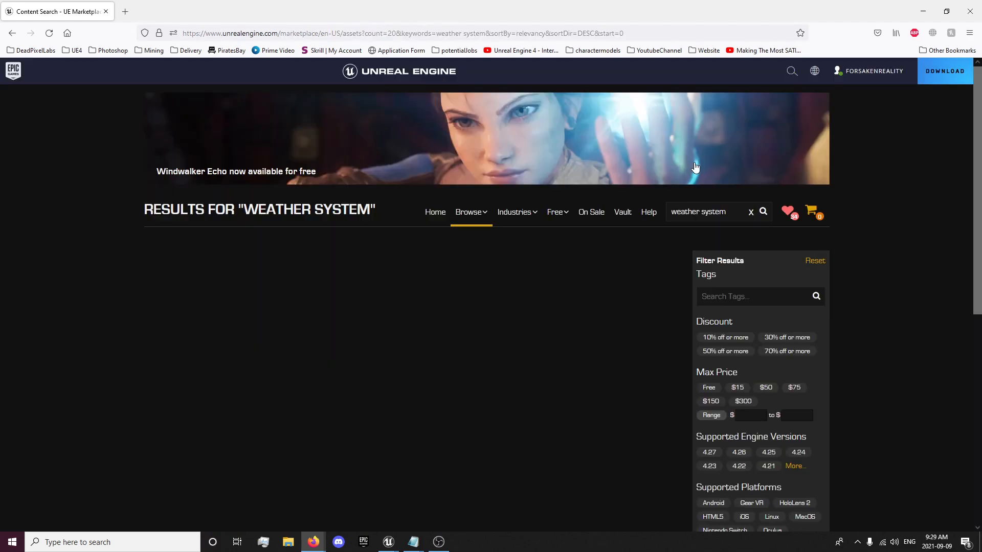
- Limit the search results to free products and open the Weather System product page to read its description
{"action": "left_click", "coordinate": [708, 388]}
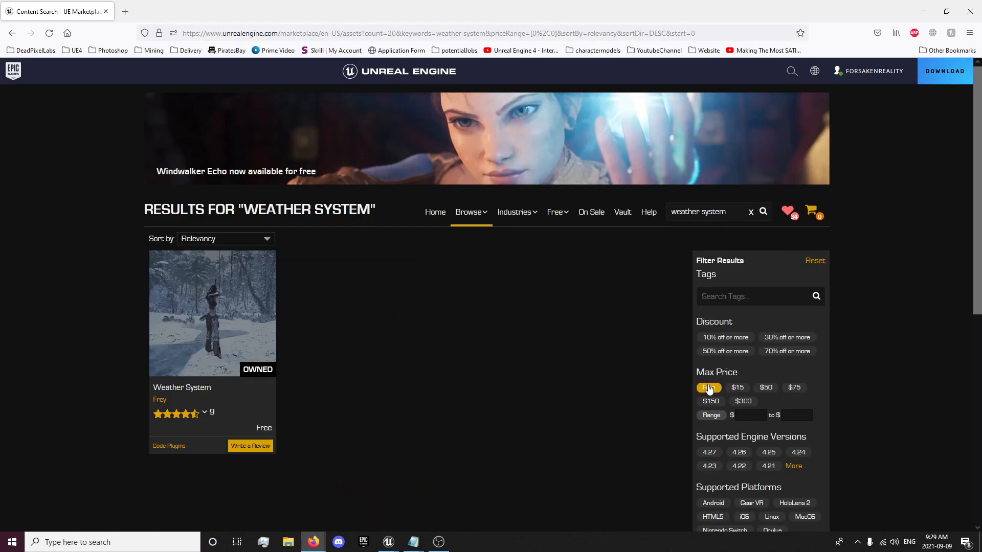
{"action": "left_click", "coordinate": [220, 324]}
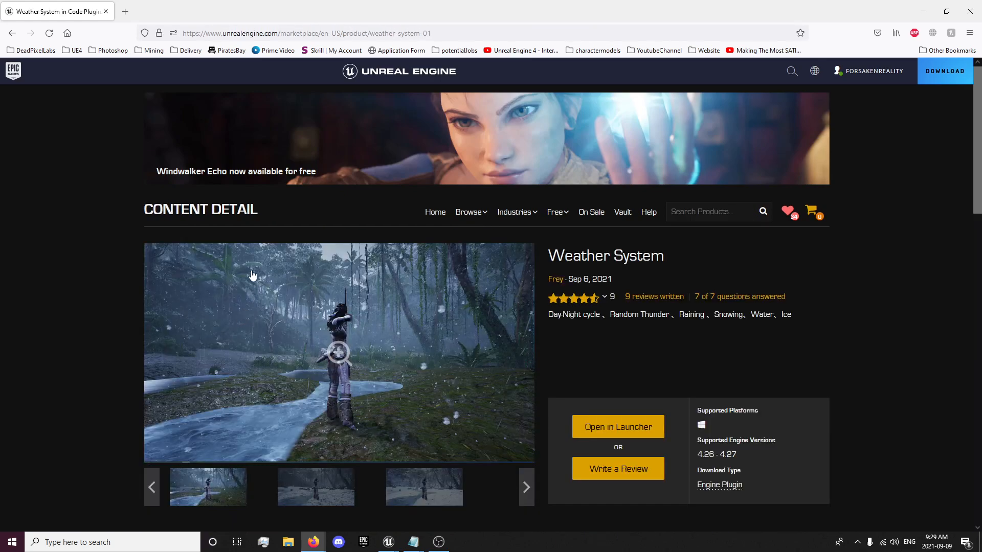
{"action": "scroll", "coordinate": [252, 273], "scroll_direction": "down", "scroll_amount": 4}
{"action": "scroll", "coordinate": [439, 349], "scroll_direction": "up", "scroll_amount": 2}
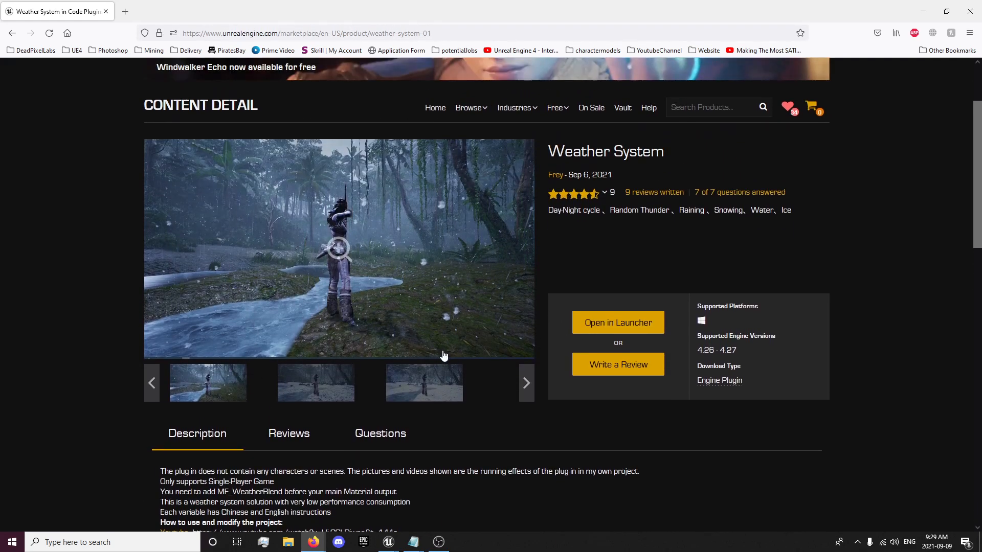
{"action": "scroll", "coordinate": [474, 371], "scroll_direction": "up", "scroll_amount": 2}
{"action": "scroll", "coordinate": [479, 377], "scroll_direction": "down", "scroll_amount": 2}
{"action": "scroll", "coordinate": [327, 388], "scroll_direction": "down", "scroll_amount": 1}
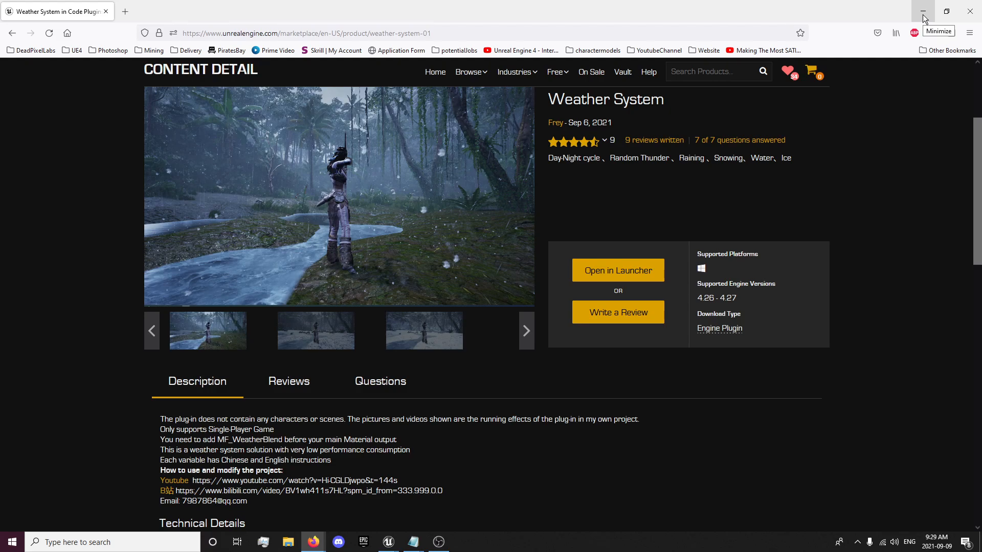
- Open the Weather System plugin in the Epic Games Launcher, view the engine versions in the library, and close the launcher
{"action": "left_click", "coordinate": [614, 274]}
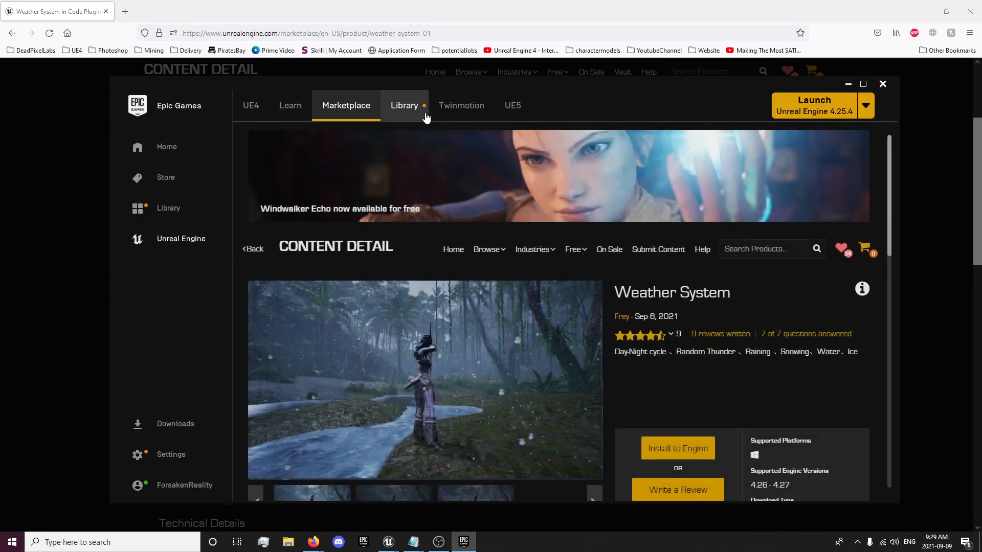
{"action": "left_click", "coordinate": [418, 109]}
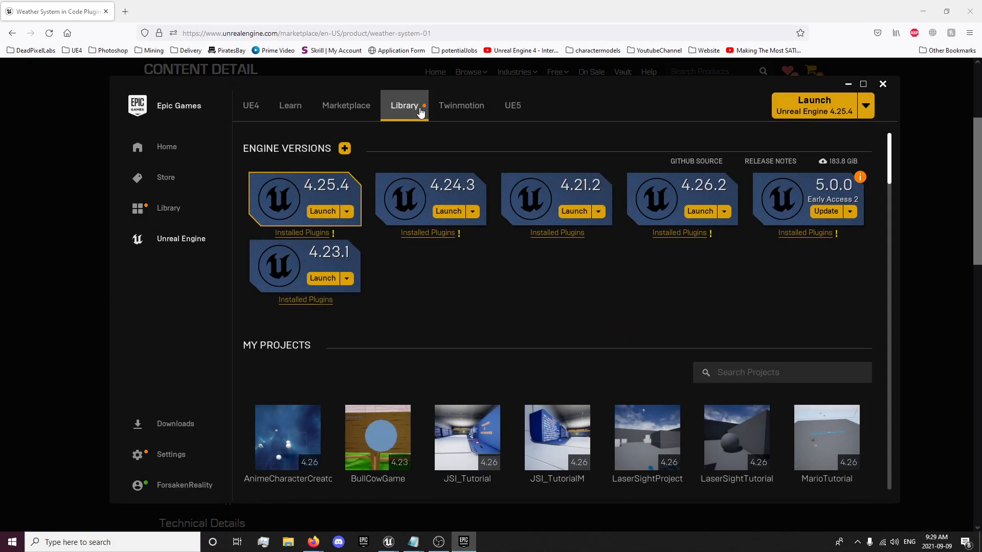
{"action": "left_click", "coordinate": [882, 83]}
{"action": "left_click", "coordinate": [674, 328]}
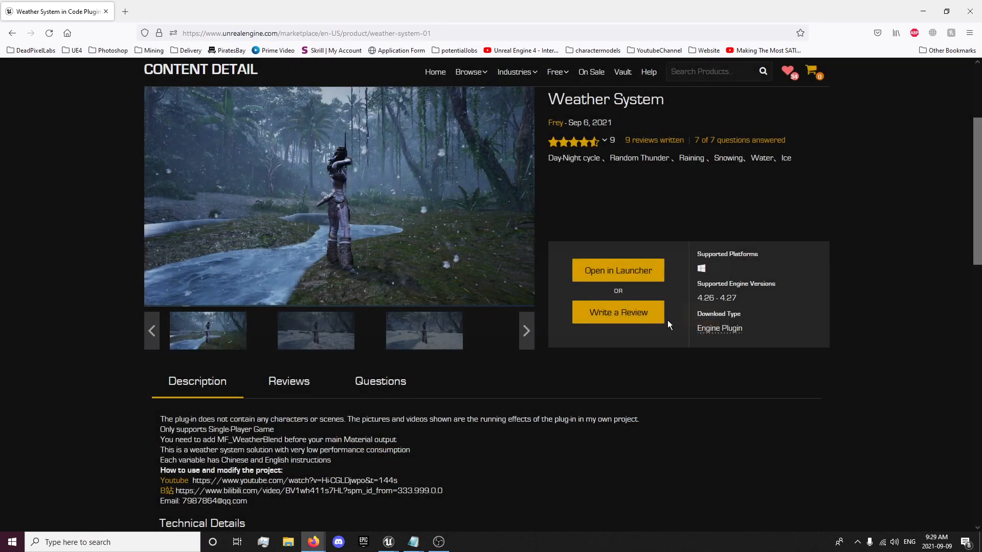
- Reopen Weather System in the Epic Games Launcher, try to install it to the engine, and close the launcher
{"action": "left_click", "coordinate": [592, 277]}
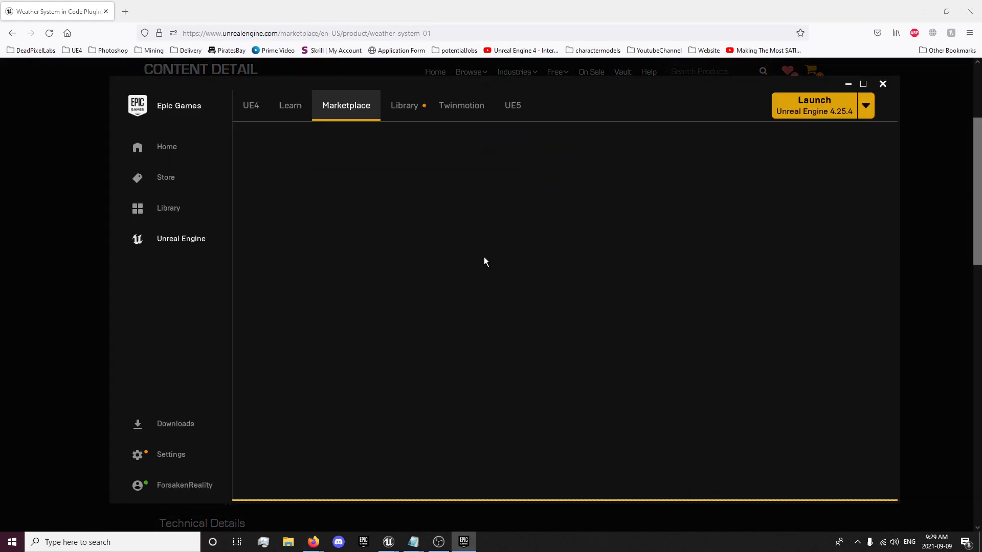
{"action": "left_click", "coordinate": [669, 447]}
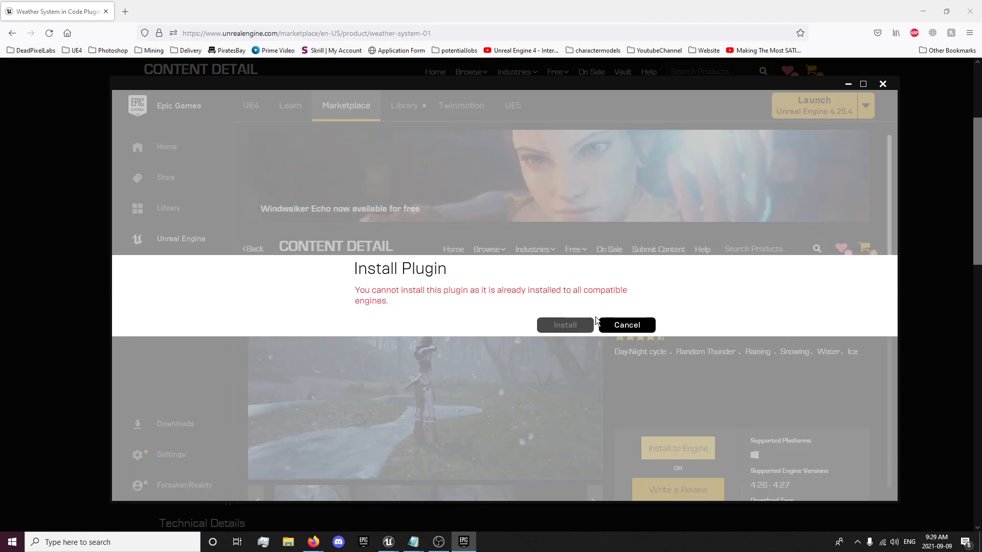
{"action": "left_click", "coordinate": [619, 327]}
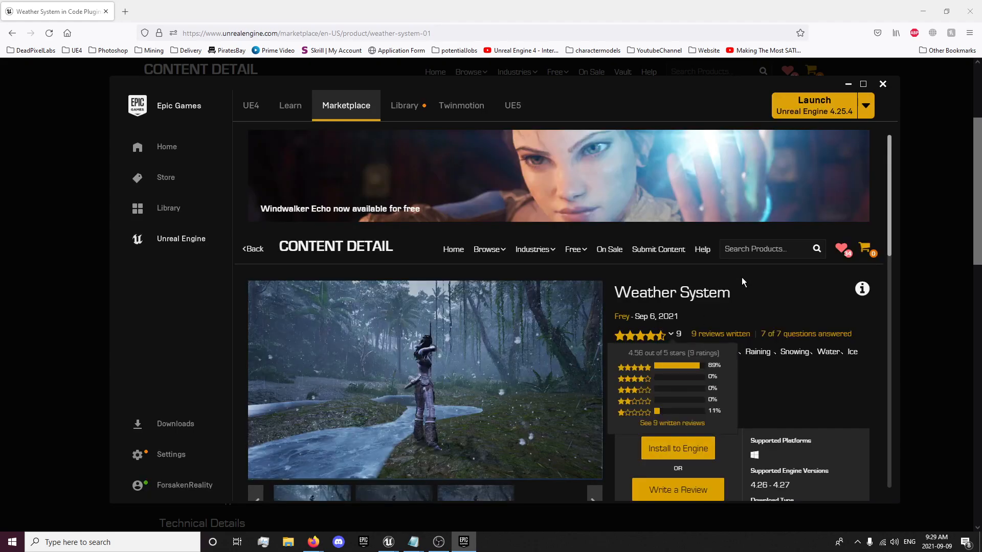
{"action": "left_click", "coordinate": [881, 84]}
{"action": "left_click", "coordinate": [709, 341]}
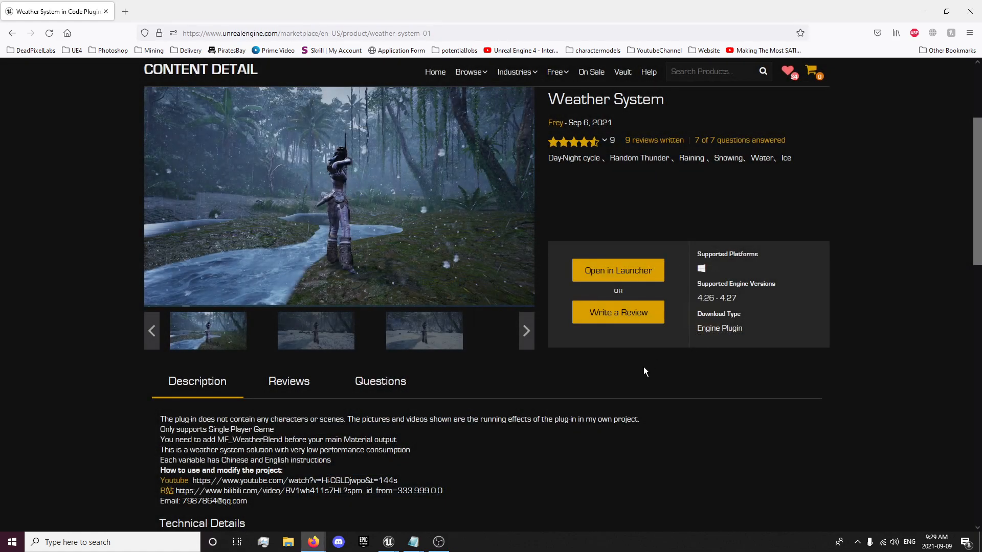
- Close the Weather System web page and move the RPG_TutorialM2 editor window away from the RPG_Tutorial editor
{"action": "left_click", "coordinate": [106, 11]}
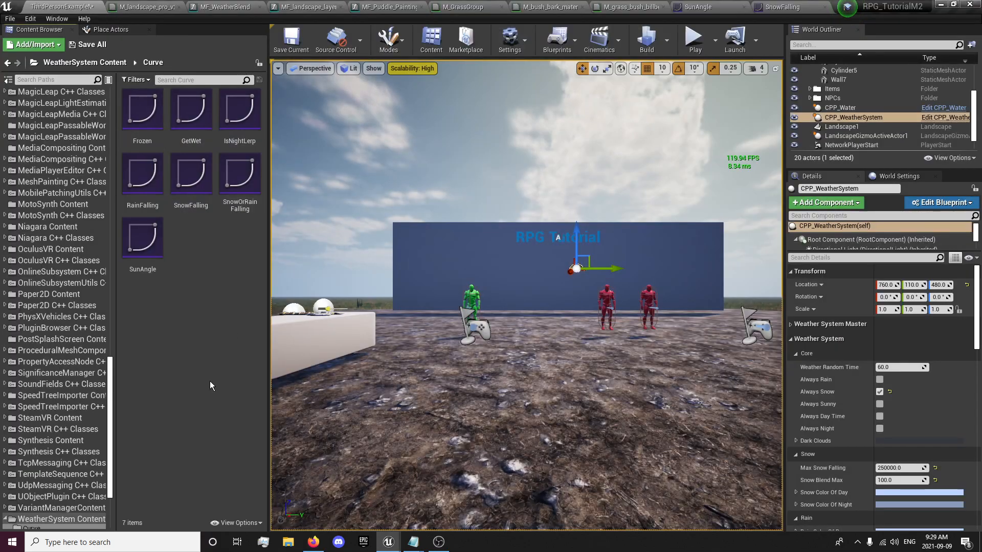
{"action": "left_click", "coordinate": [832, 7]}
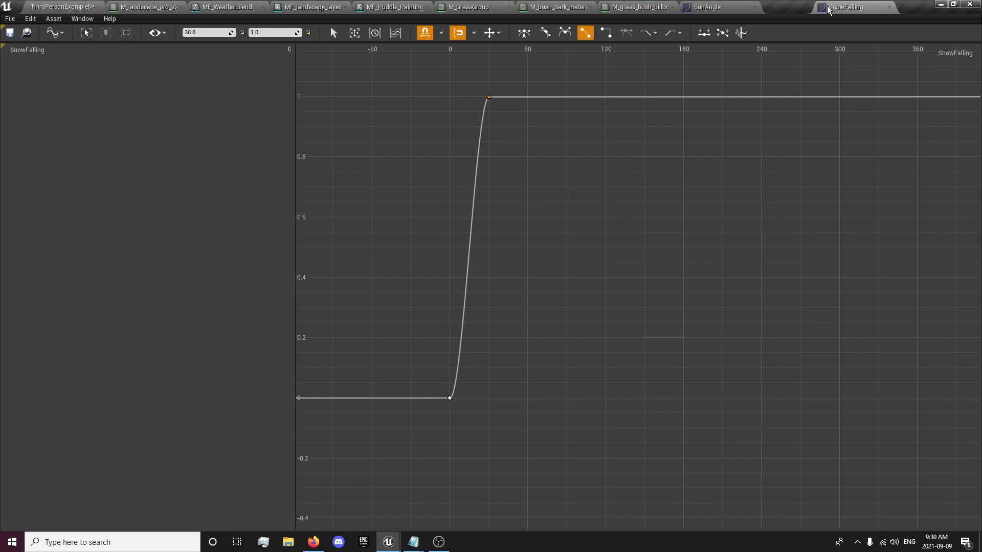
{"action": "left_click", "coordinate": [953, 4]}
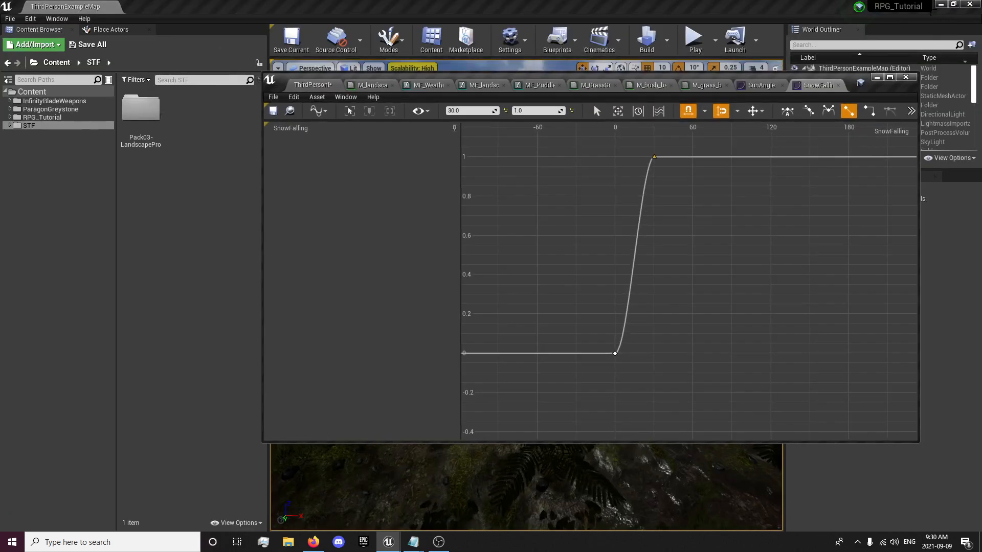
{"action": "left_click_drag", "start_coordinate": [799, 76], "coordinate": [980, 134]}
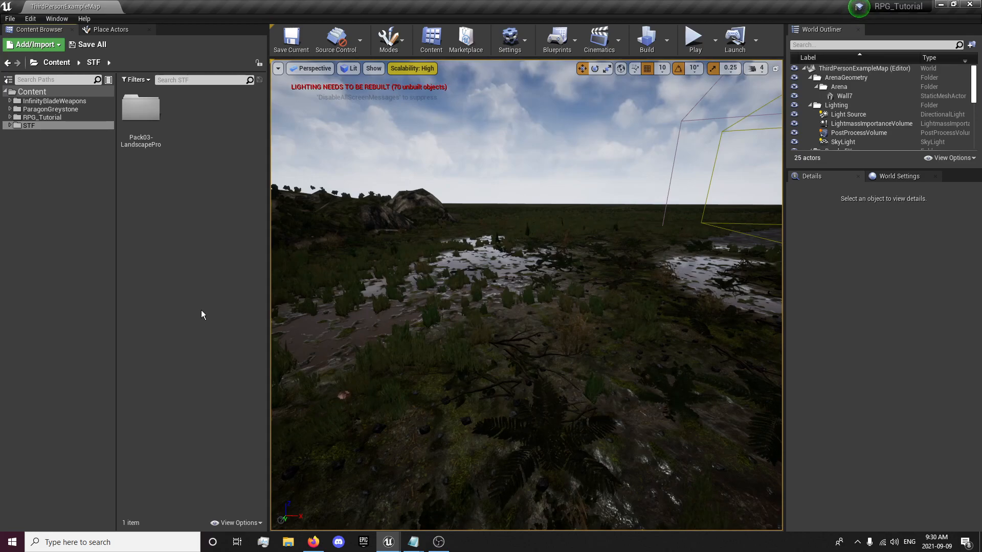
{"action": "right_click_drag", "start_coordinate": [516, 348], "coordinate": [353, 347]}
{"action": "right_click_drag", "start_coordinate": [526, 295], "coordinate": [577, 295]}
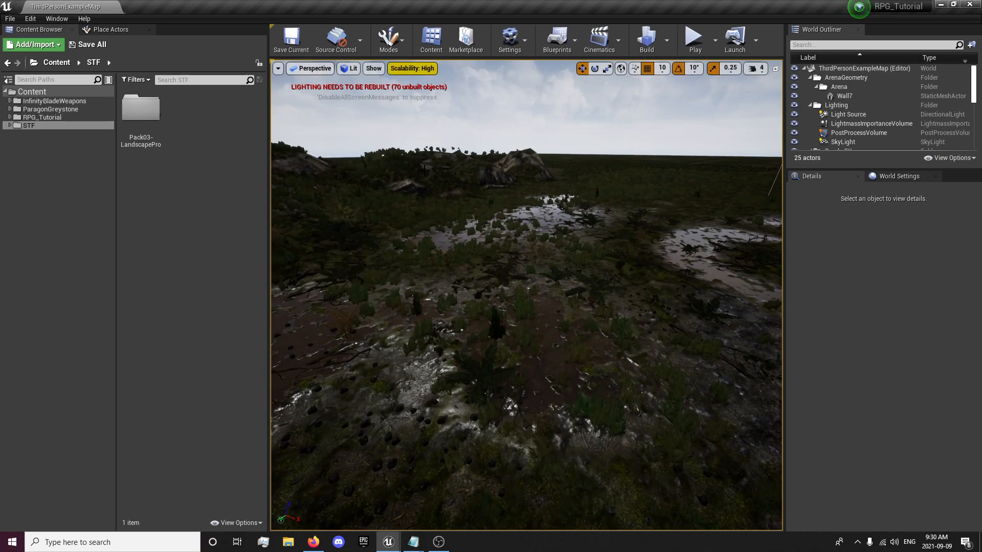
{"action": "right_click_drag", "start_coordinate": [444, 219], "coordinate": [475, 241]}
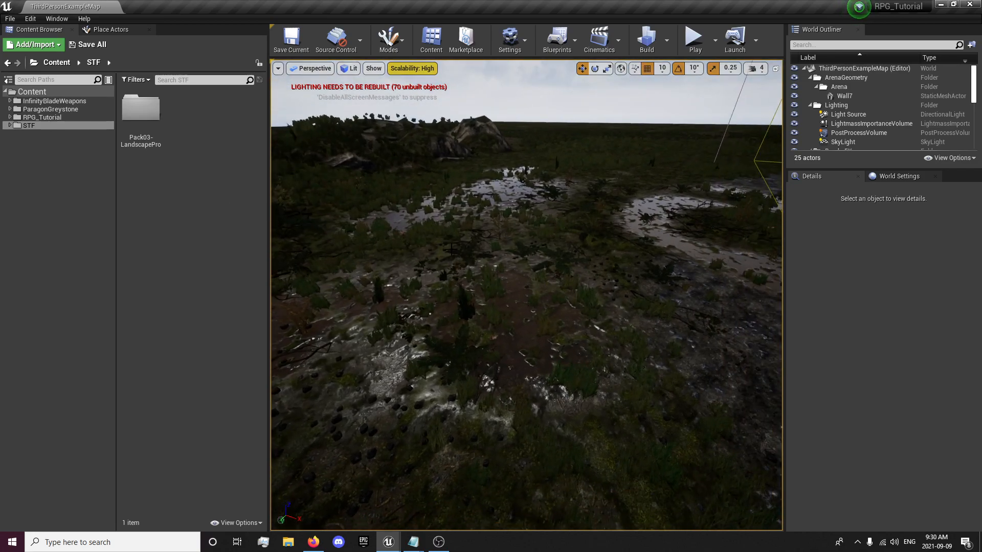
{"action": "left_click", "coordinate": [402, 334]}
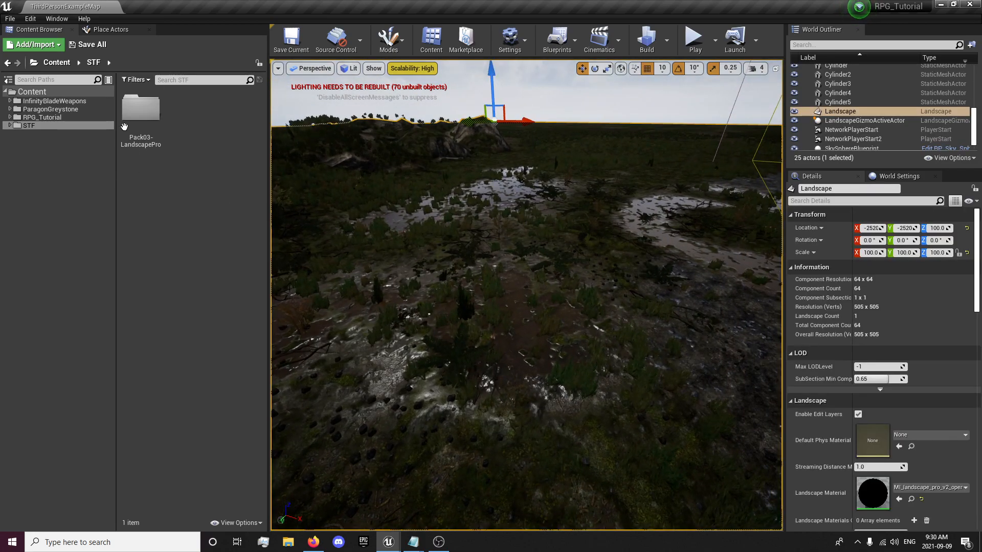
- Find "weather" among the plugins, enable Weather System, restart the editor to apply it, and close the plugin browser
{"action": "left_click", "coordinate": [30, 18]}
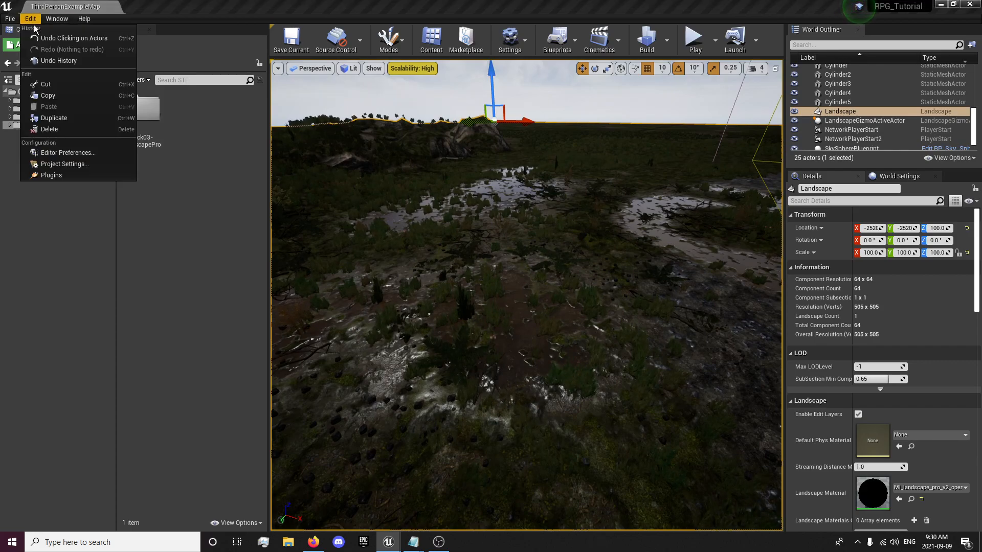
{"action": "left_click", "coordinate": [60, 176]}
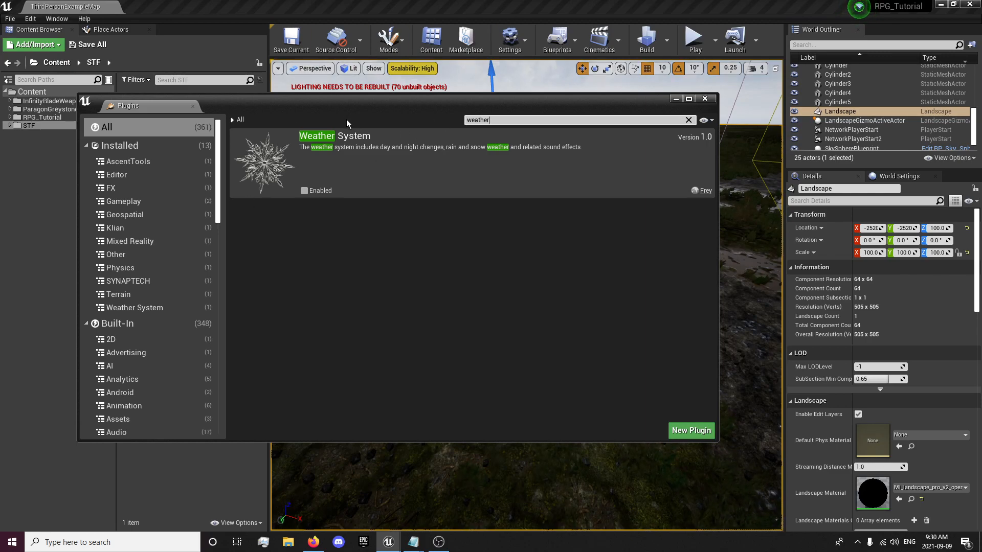
{"action": "left_click", "coordinate": [304, 190]}
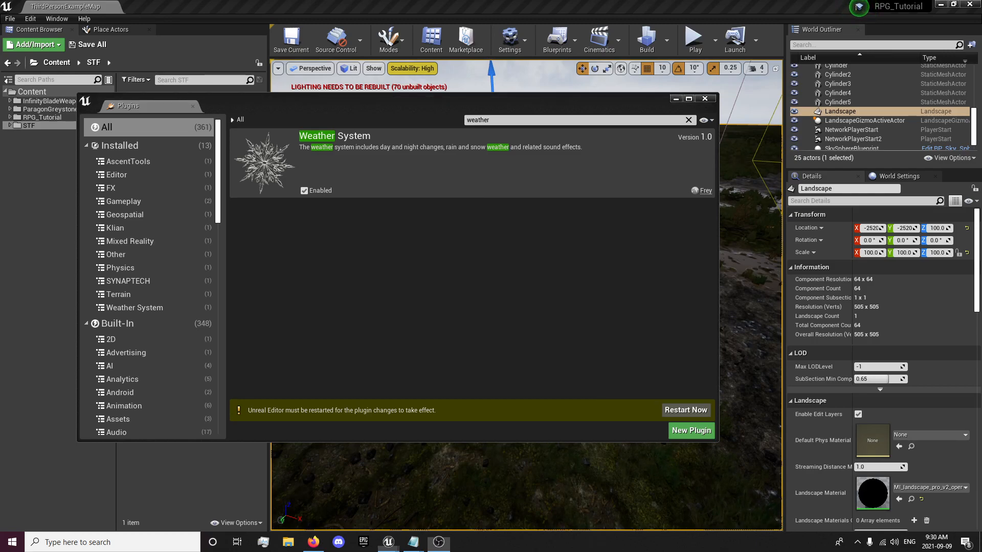
{"action": "left_click", "coordinate": [684, 410]}
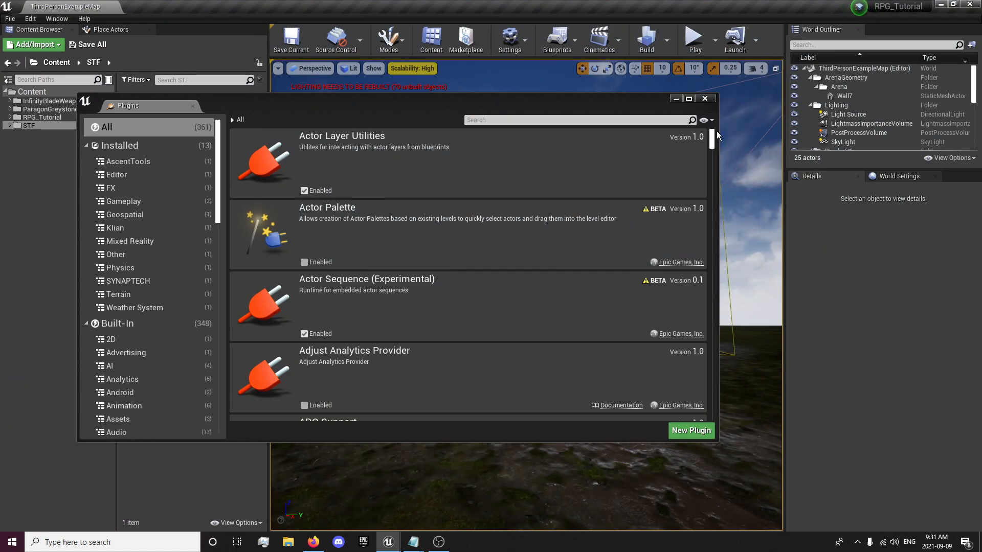
{"action": "left_click", "coordinate": [711, 101]}
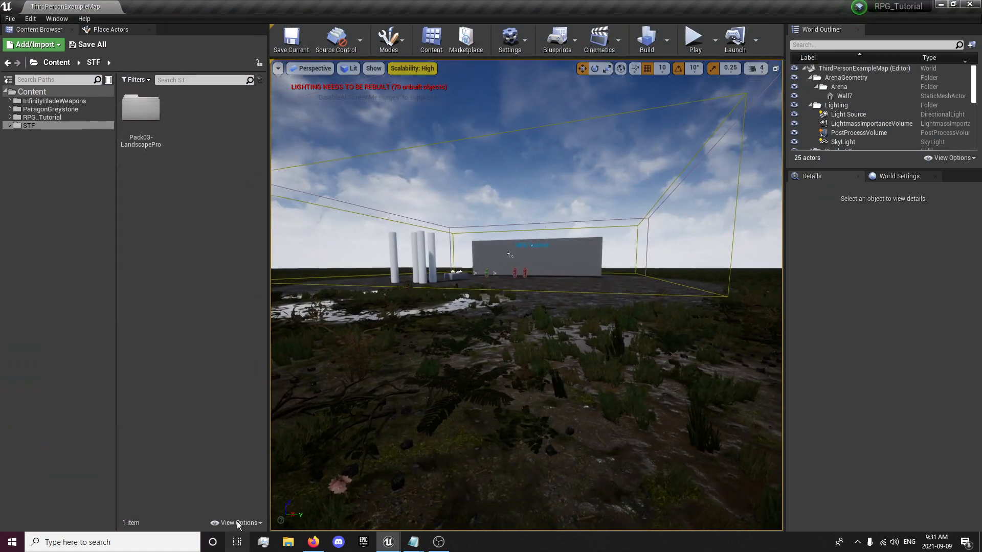
- Show engine content in the Content Browser and open the WeatherSystem Content folder
{"action": "left_click", "coordinate": [237, 523]}
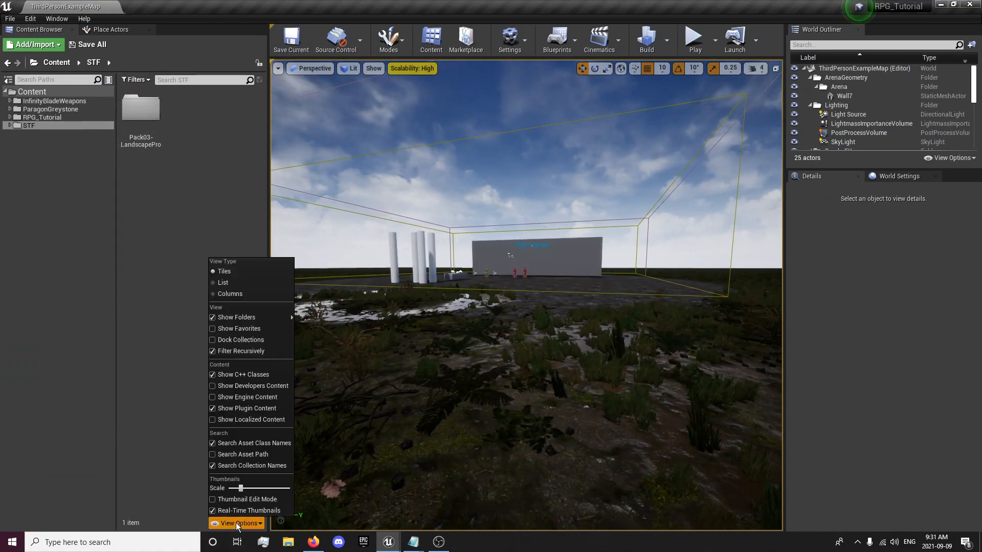
{"action": "left_click", "coordinate": [215, 398]}
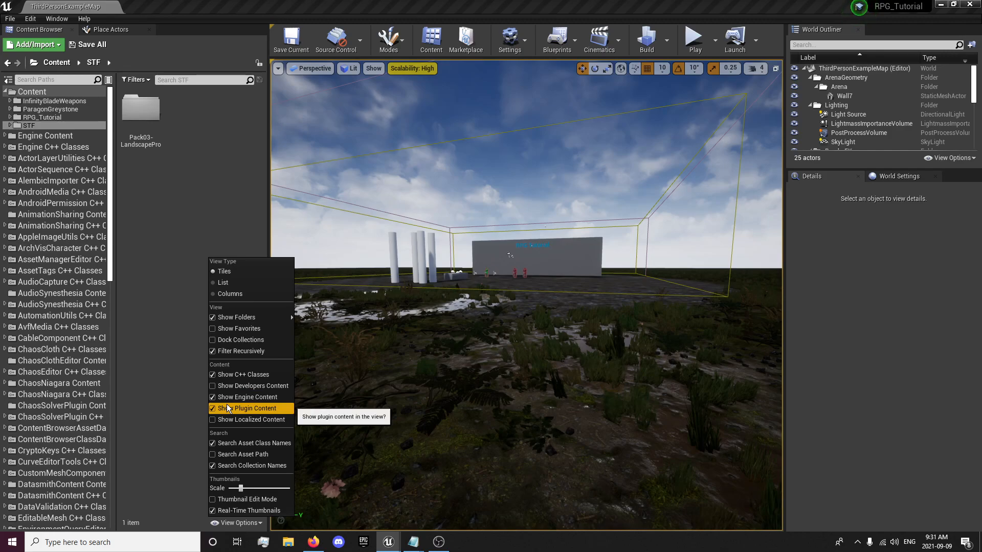
{"action": "left_click_drag", "start_coordinate": [110, 247], "coordinate": [146, 510]}
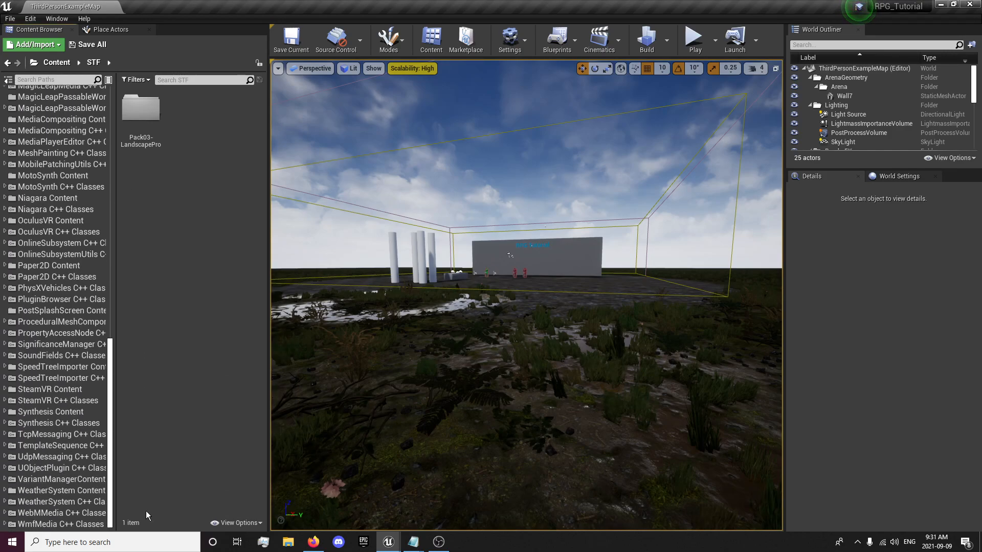
{"action": "left_click", "coordinate": [103, 502]}
{"action": "left_click", "coordinate": [89, 491]}
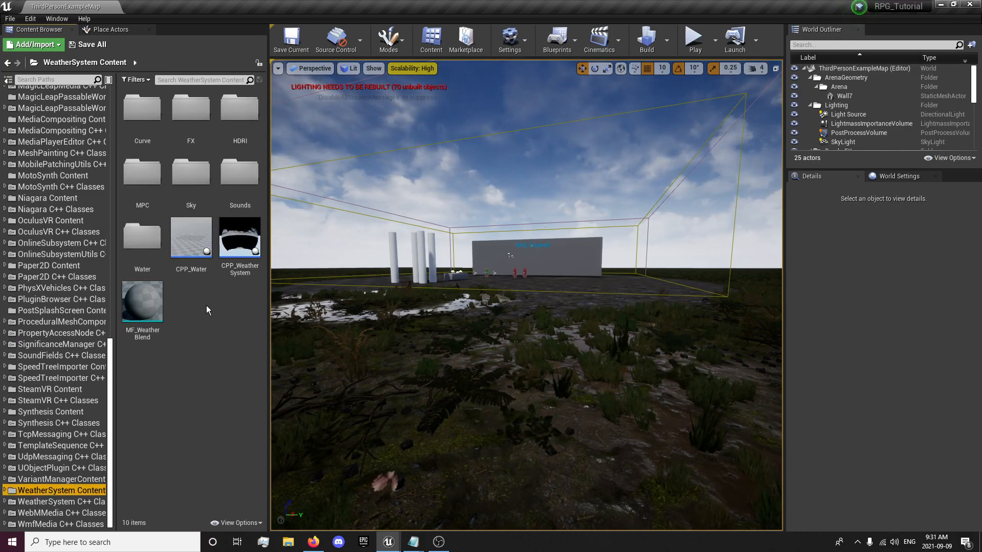
- Place the CPP_WeatherSystem blueprint in the level near the RPG_Tutorial wall
{"action": "right_click_drag", "start_coordinate": [526, 295], "coordinate": [544, 255]}
{"action": "key", "text": "w"}
{"action": "left_click_drag", "start_coordinate": [237, 244], "coordinate": [516, 263]}
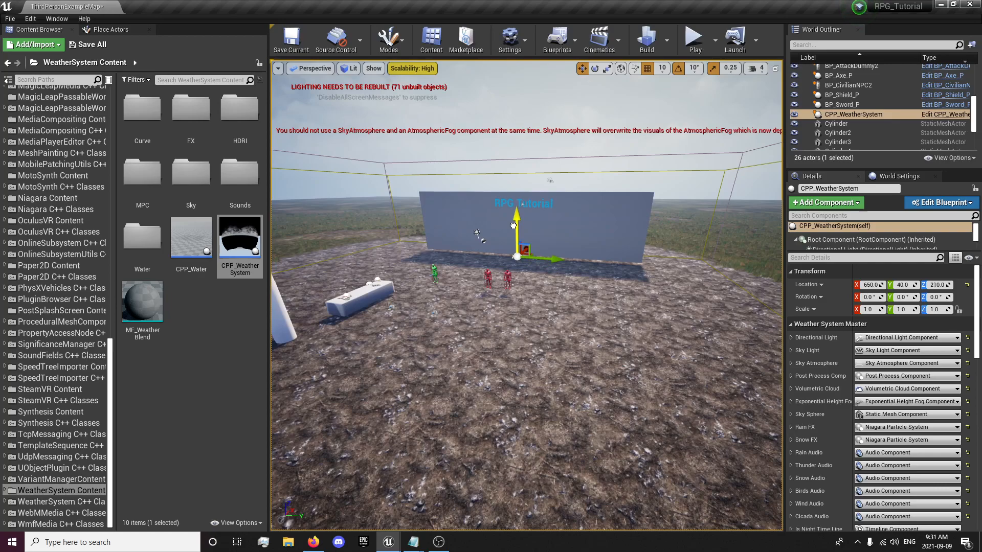
- Delete the Light Source, LightmassImportanceVolume, PostProcessVolume and SkyLight actors from the level, accepting the broken references
{"action": "scroll", "coordinate": [976, 113], "scroll_direction": "up", "scroll_amount": 3}
{"action": "scroll", "coordinate": [976, 112], "scroll_direction": "up", "scroll_amount": 3}
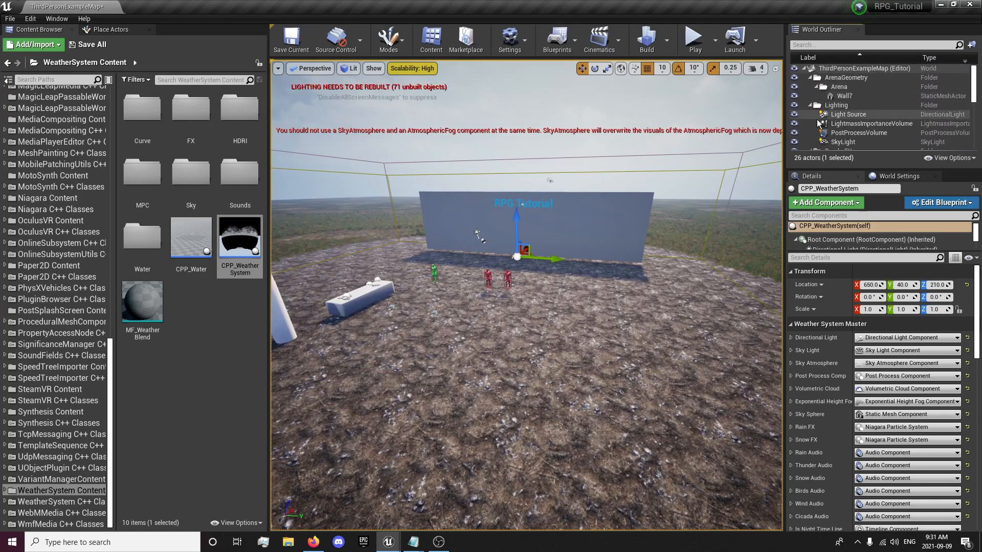
{"action": "left_click", "coordinate": [839, 114]}
{"action": "left_click", "coordinate": [848, 142], "text": "shift"}
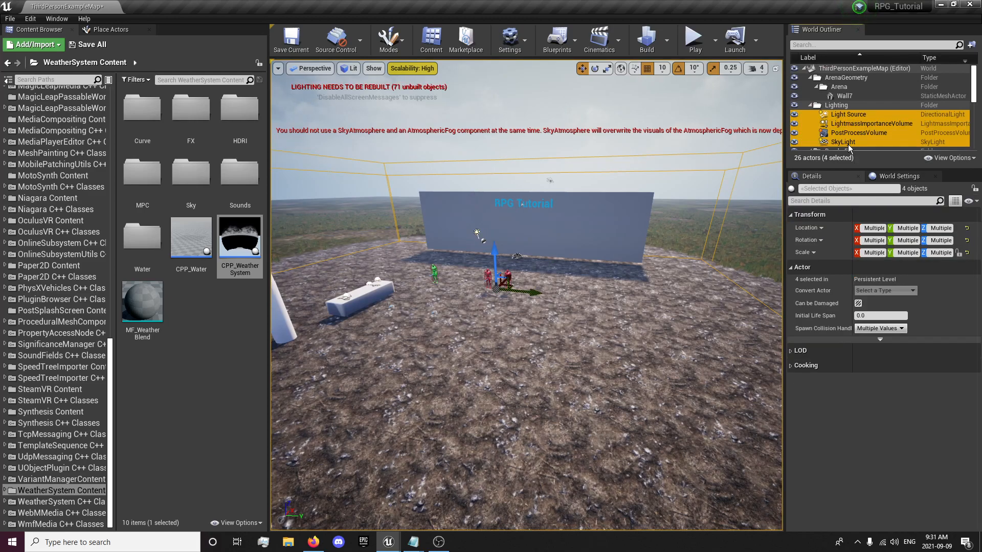
{"action": "key", "text": "Delete"}
{"action": "left_click", "coordinate": [457, 318]}
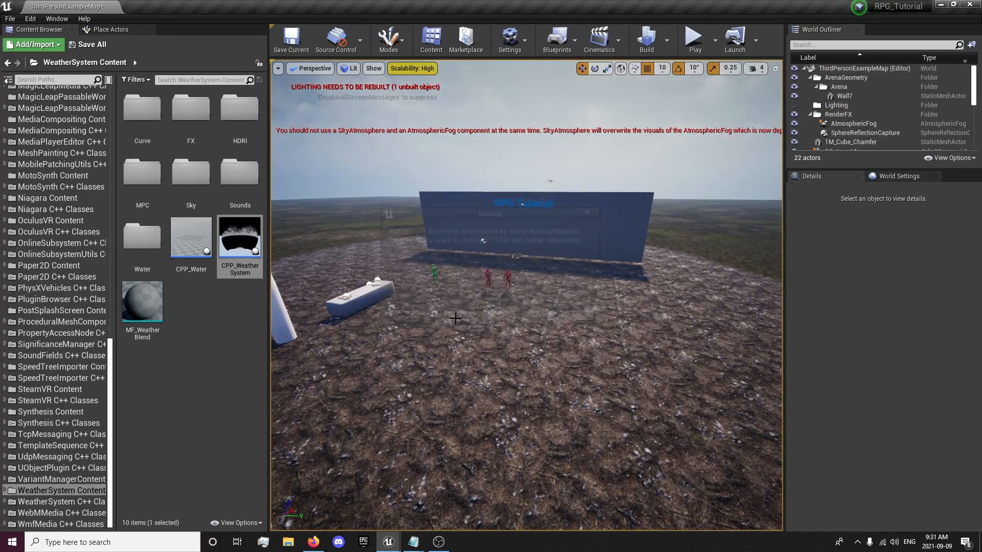
- Delete the SkySphereBlueprint actor from the level
{"action": "scroll", "coordinate": [870, 136], "scroll_direction": "down", "scroll_amount": 5}
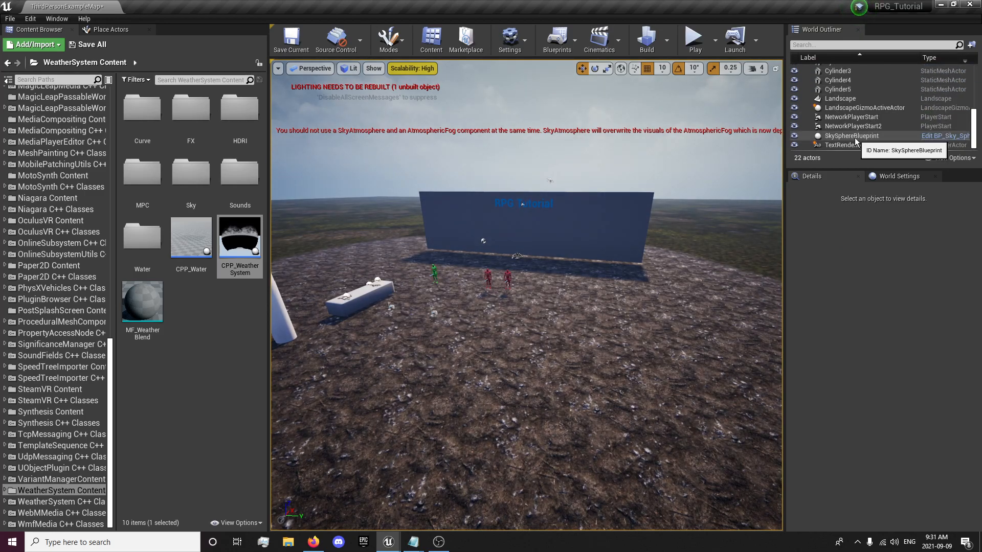
{"action": "left_click", "coordinate": [864, 136]}
{"action": "key", "text": "Delete"}
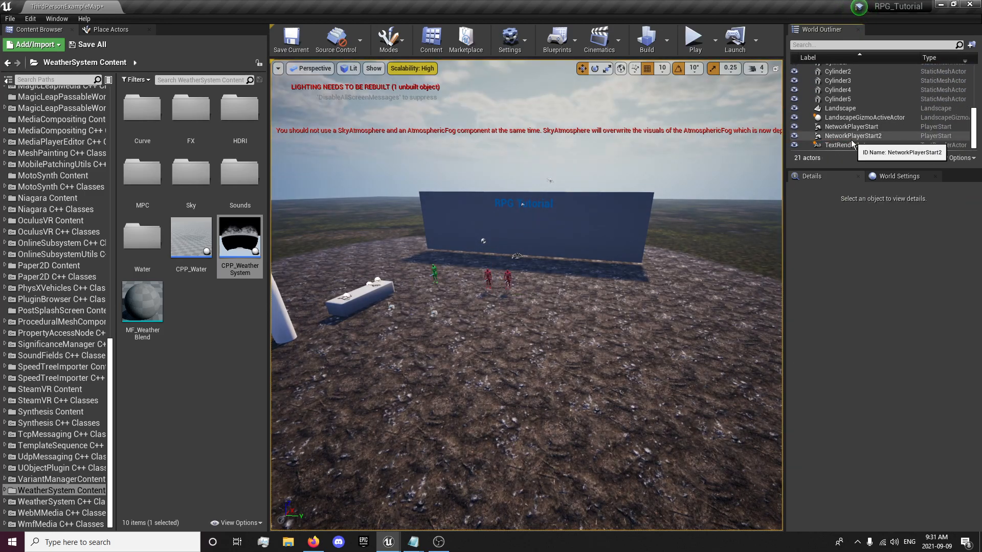
- Delete the AtmosphericFog actor and the Lighting and RenderFX folders from the World Outliner
{"action": "scroll", "coordinate": [852, 138], "scroll_direction": "up", "scroll_amount": 4}
{"action": "scroll", "coordinate": [843, 134], "scroll_direction": "up", "scroll_amount": 3}
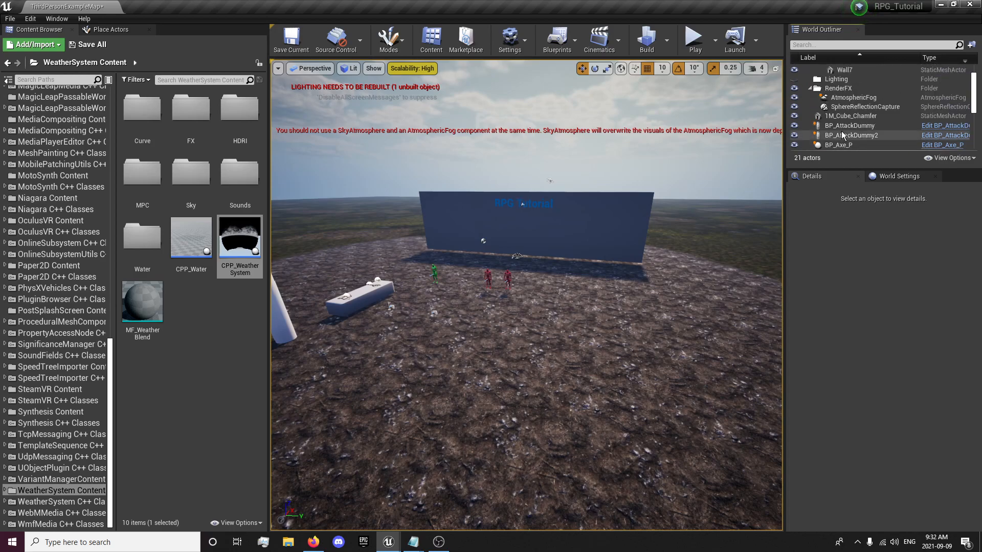
{"action": "left_click", "coordinate": [842, 115]}
{"action": "key", "text": "Delete"}
{"action": "left_click", "coordinate": [838, 104]}
{"action": "key", "text": "Delete"}
{"action": "left_click", "coordinate": [837, 97]}
{"action": "key", "text": "Delete"}
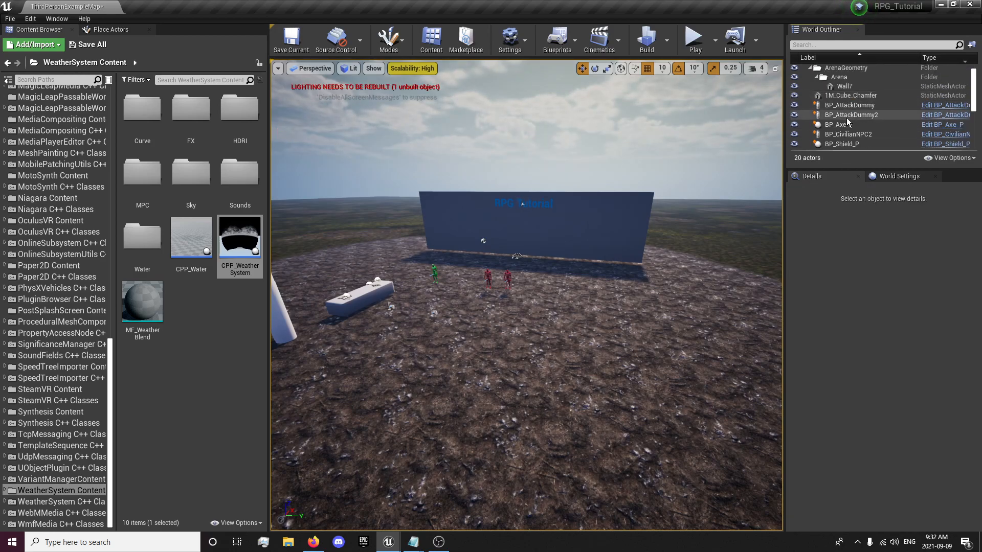
- Delete the SphereReflectionCapture actor and collapse the ArenaGeometry folder in the World Outliner
{"action": "scroll", "coordinate": [859, 123], "scroll_direction": "down", "scroll_amount": 3}
{"action": "scroll", "coordinate": [860, 127], "scroll_direction": "down", "scroll_amount": 2}
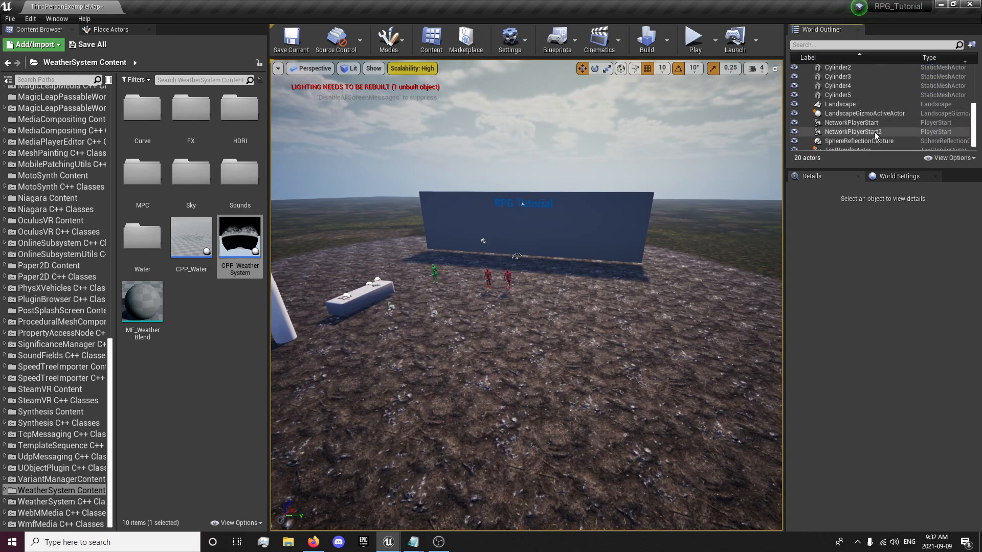
{"action": "left_click", "coordinate": [861, 136]}
{"action": "key", "text": "Delete"}
{"action": "scroll", "coordinate": [865, 140], "scroll_direction": "up", "scroll_amount": 5}
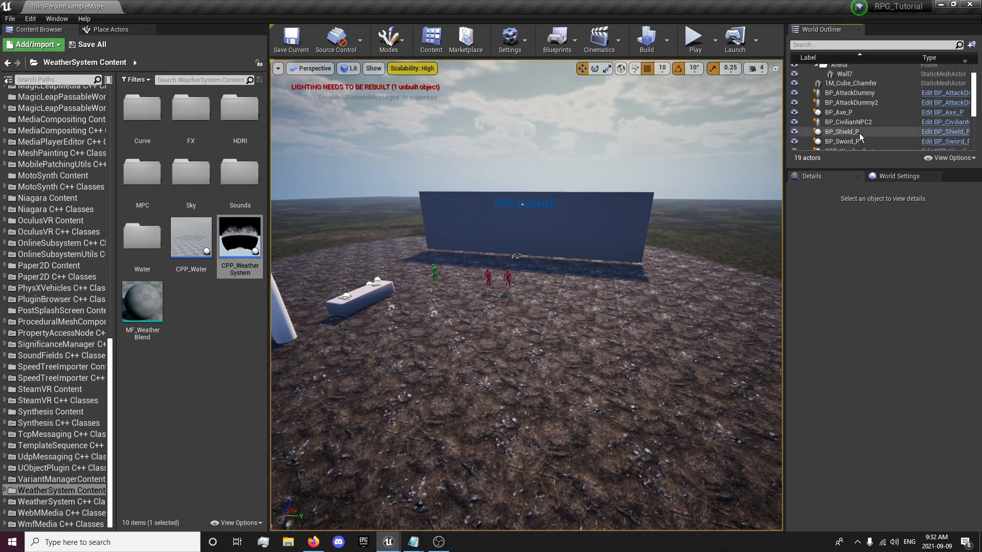
{"action": "right_click_drag", "start_coordinate": [491, 251], "coordinate": [333, 273]}
{"action": "left_click", "coordinate": [809, 77]}
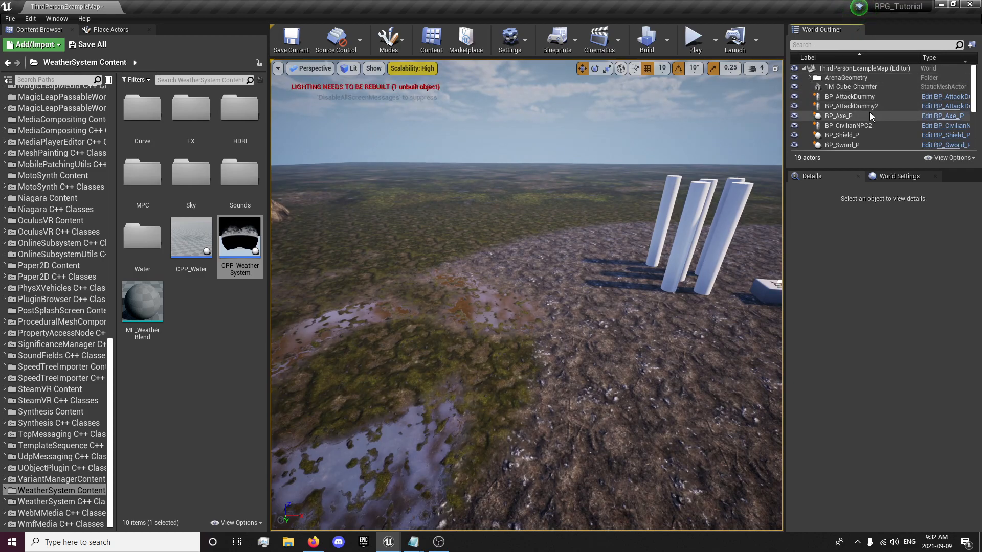
- Select the CPP_WeatherSystem actor, expand its Core and Snow settings, and enable Always Snow
{"action": "scroll", "coordinate": [857, 116], "scroll_direction": "down", "scroll_amount": 4}
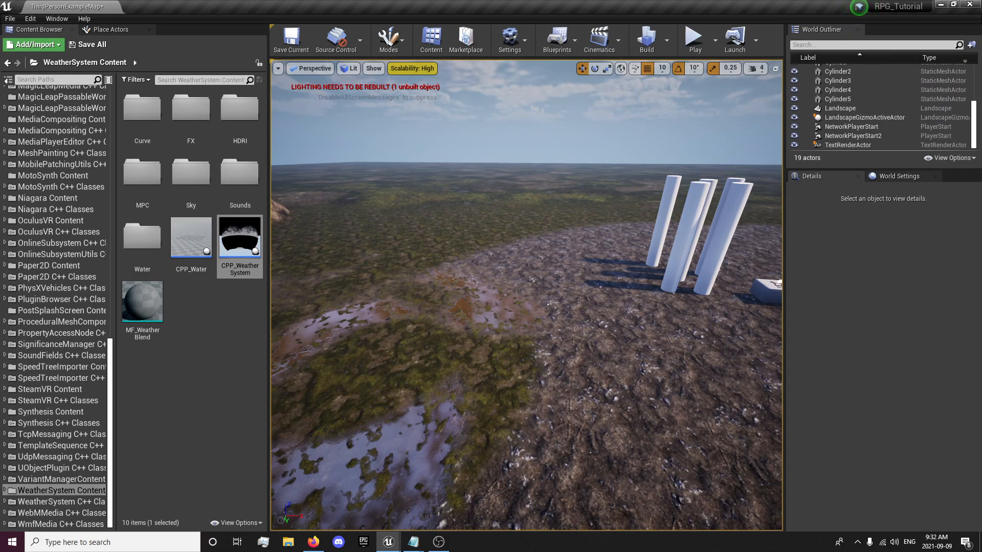
{"action": "left_click", "coordinate": [559, 95]}
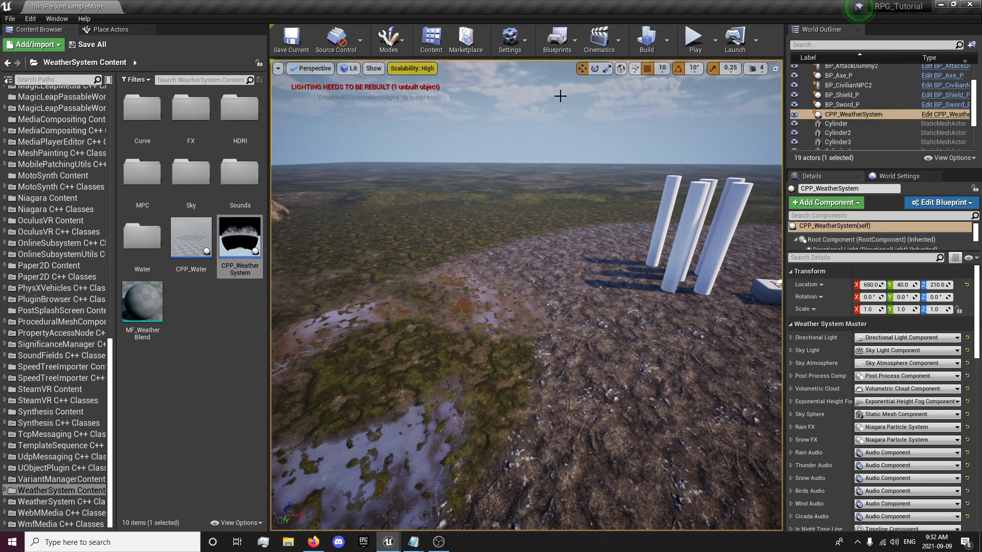
{"action": "left_click", "coordinate": [838, 115]}
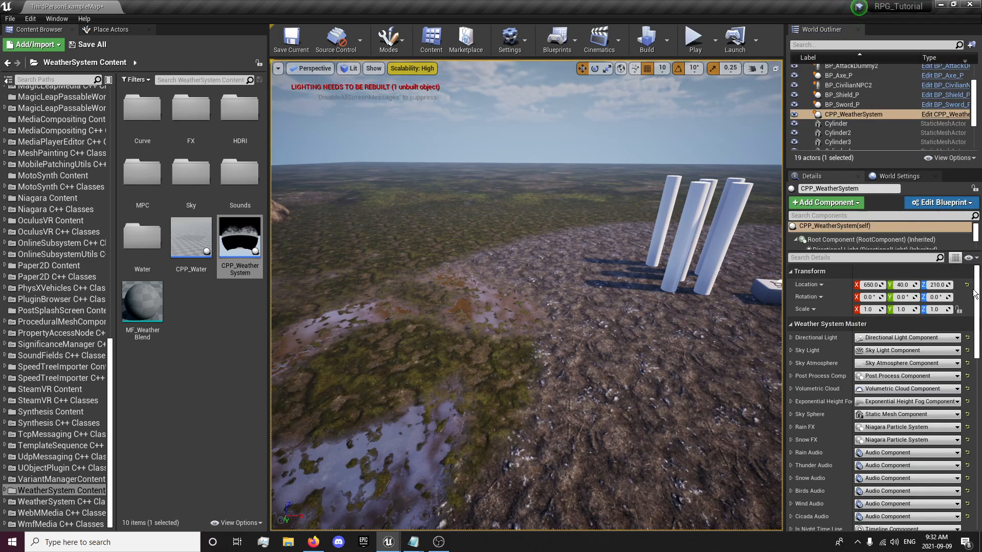
{"action": "scroll", "coordinate": [976, 295], "scroll_direction": "down", "scroll_amount": 10}
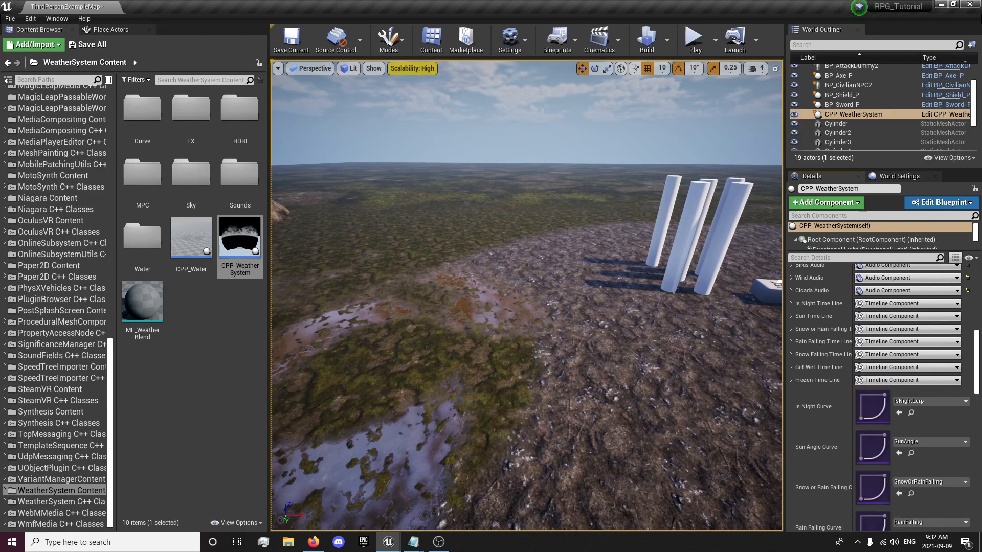
{"action": "scroll", "coordinate": [802, 331], "scroll_direction": "down", "scroll_amount": 6}
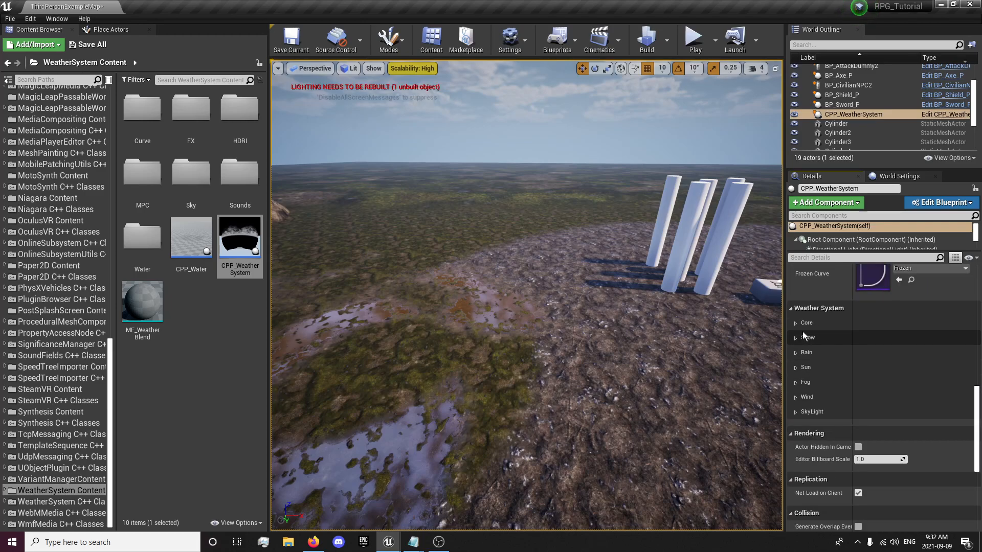
{"action": "left_click", "coordinate": [795, 323]}
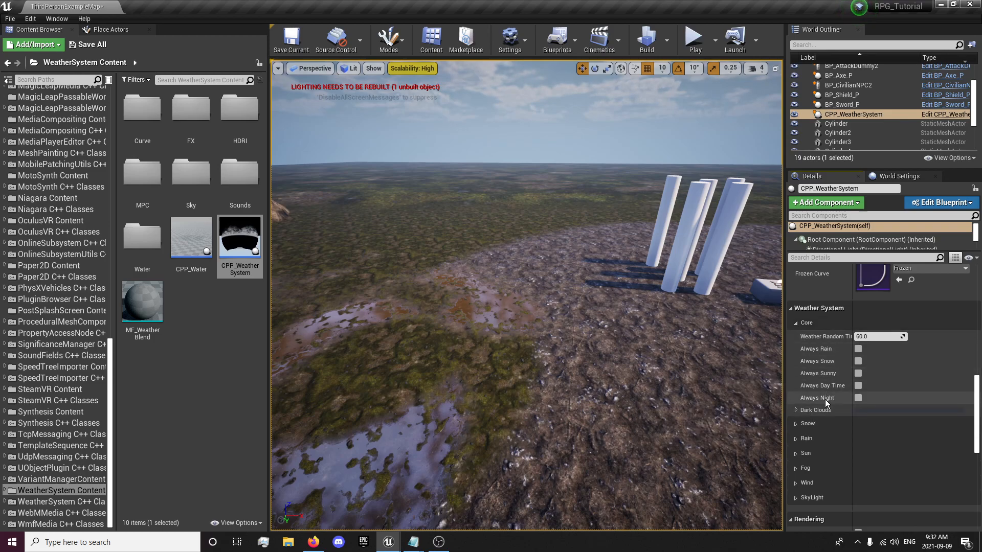
{"action": "scroll", "coordinate": [826, 401], "scroll_direction": "down", "scroll_amount": 2}
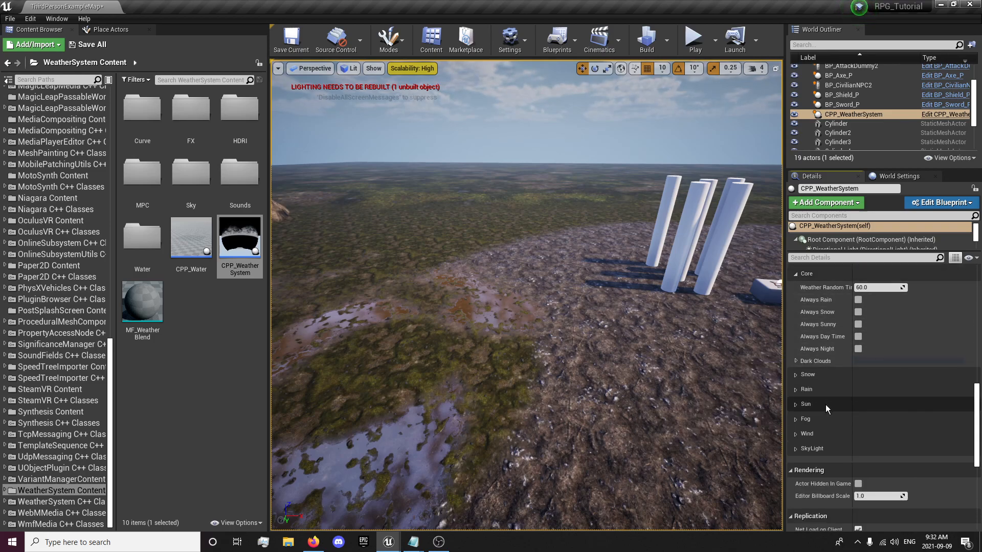
{"action": "left_click", "coordinate": [800, 374]}
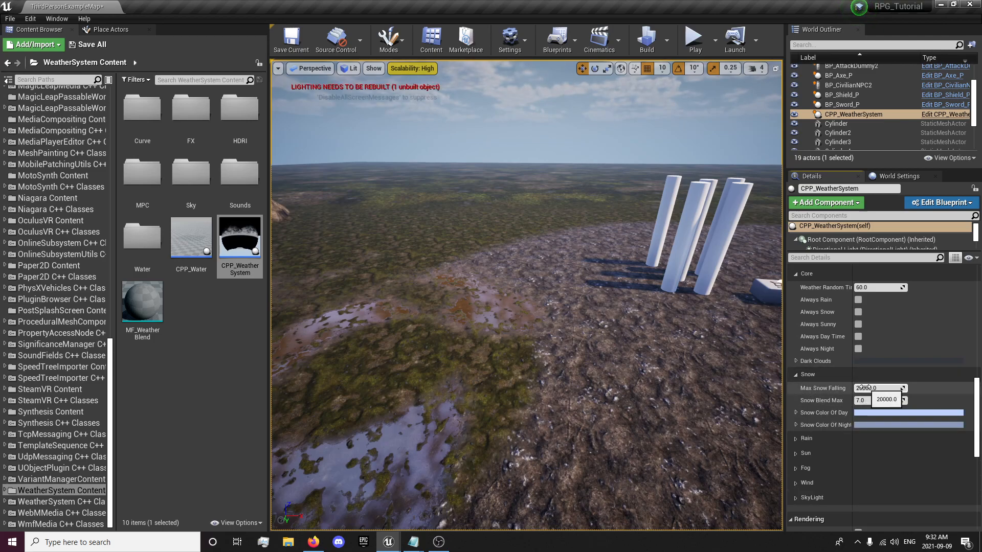
{"action": "left_click", "coordinate": [859, 312]}
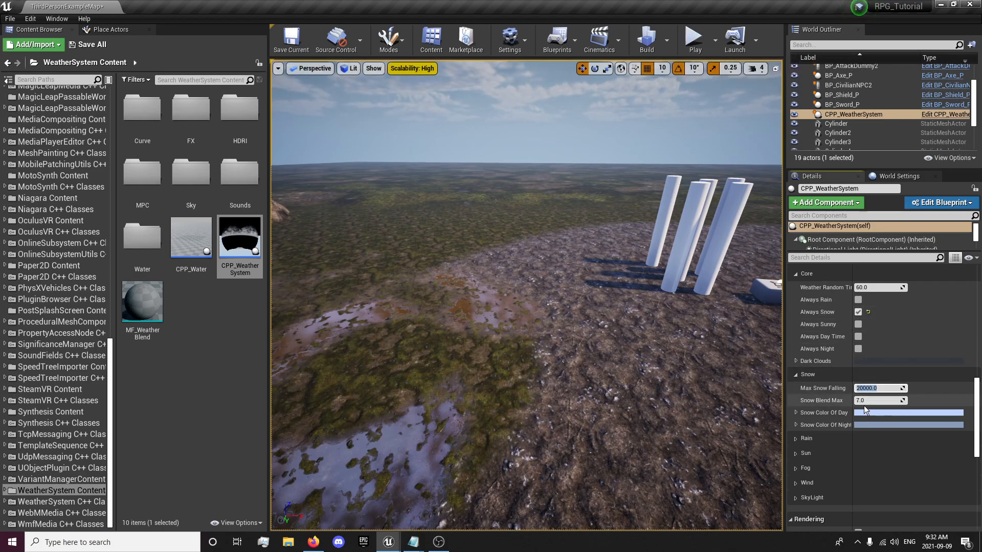
- Play-test the level by walking around the snowy landscape, stop the session, and set Max Snow Falling to 250000
{"action": "left_click", "coordinate": [694, 40]}
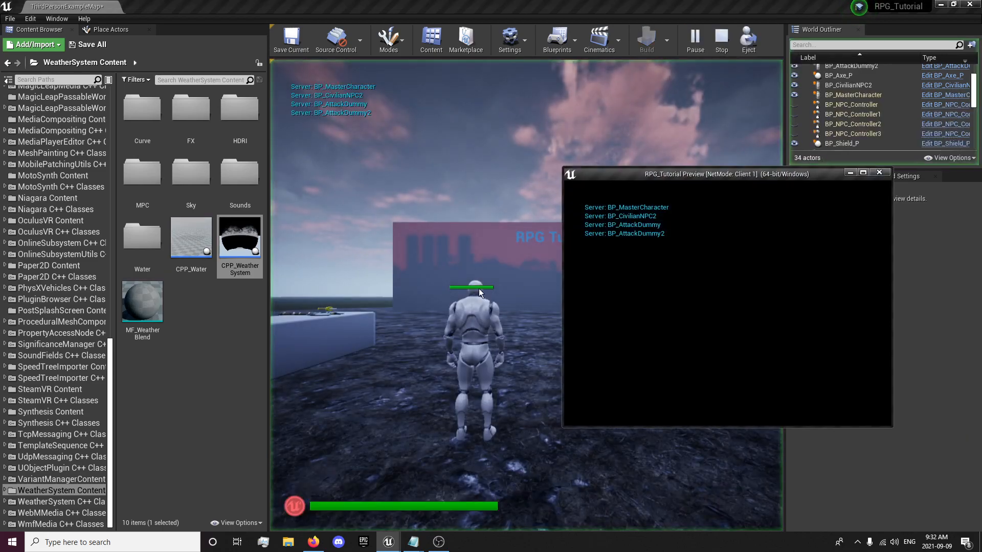
{"action": "key", "text": "w"}
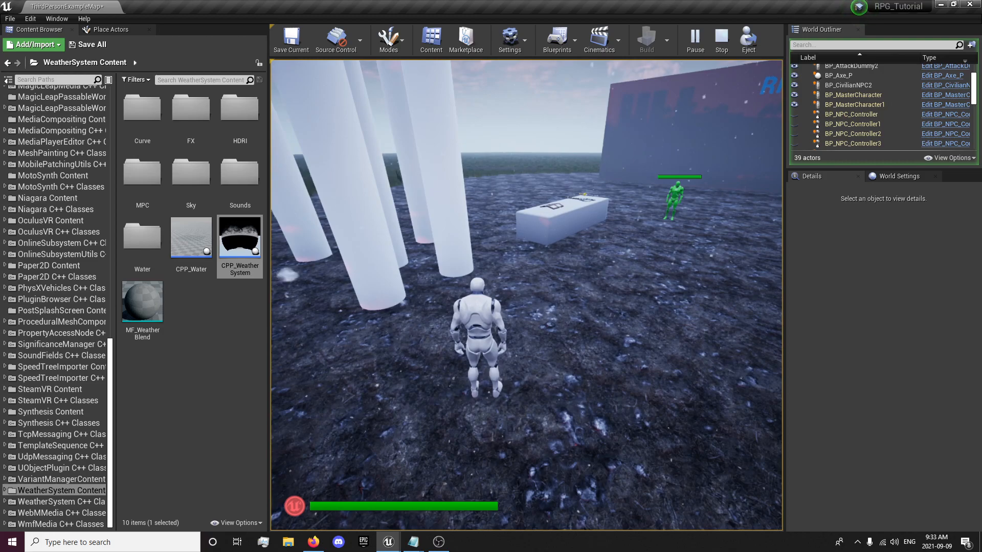
{"action": "key", "text": "w"}
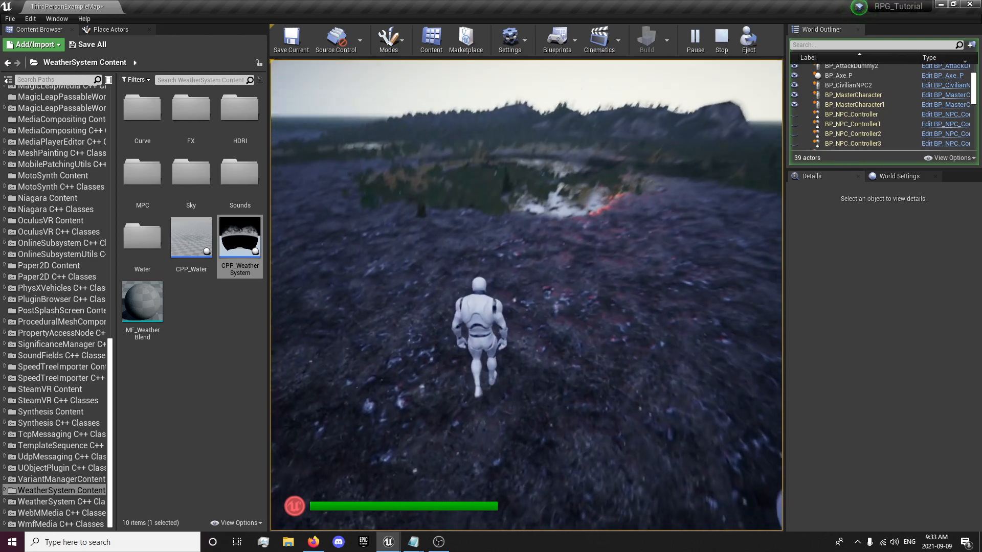
{"action": "key", "text": "w"}
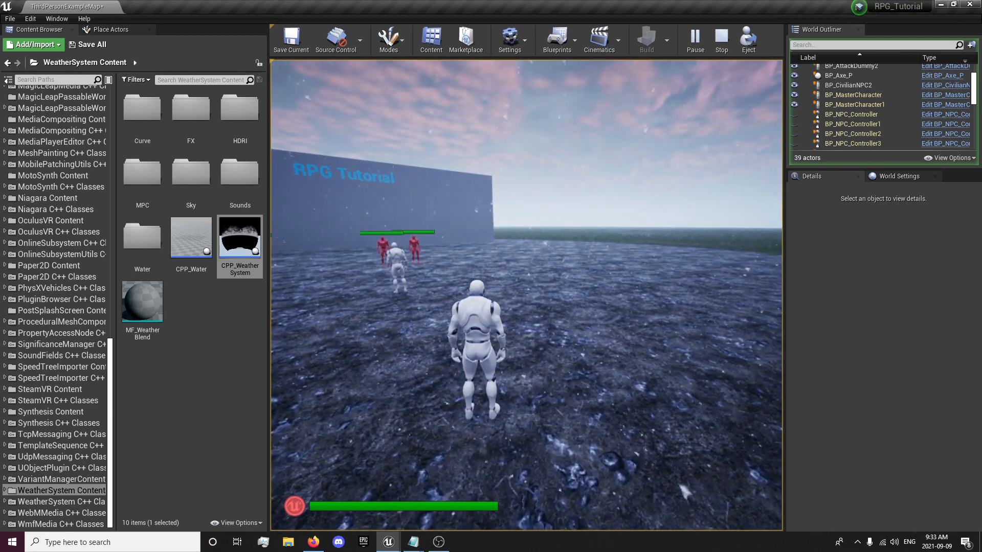
{"action": "key", "text": "Escape"}
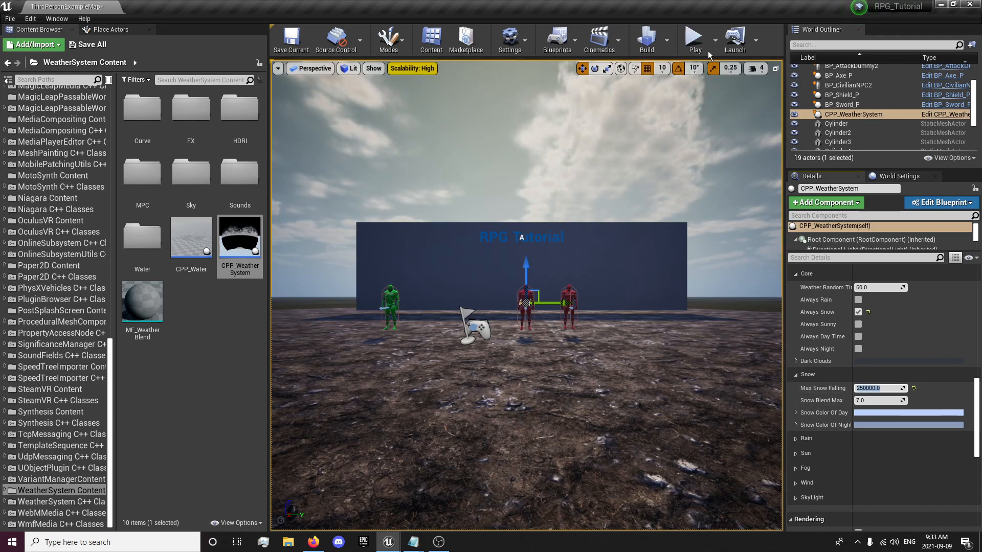
- Play-test the level with the raised snowfall amount, look around the character, and end the session
{"action": "left_click", "coordinate": [693, 38]}
{"action": "left_click", "coordinate": [530, 296]}
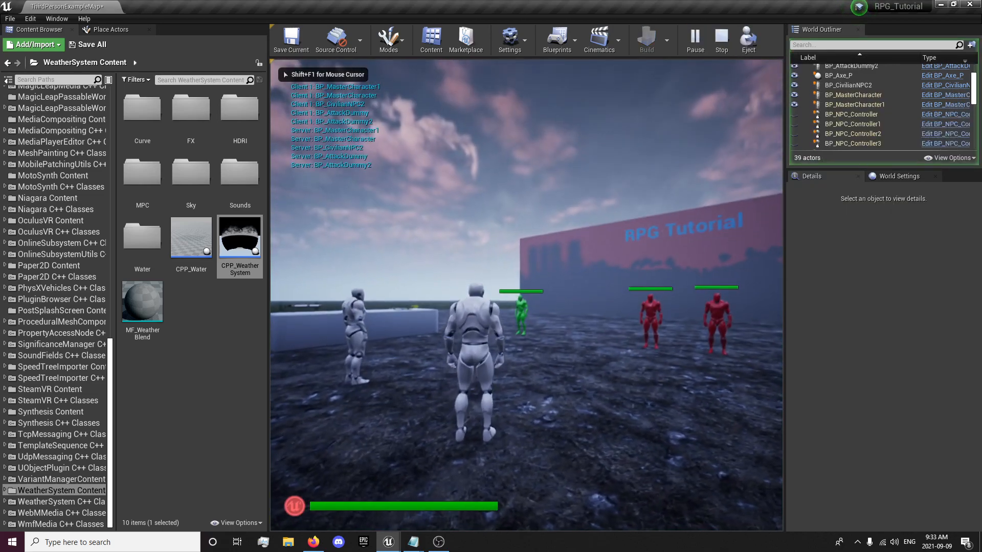
{"action": "key", "text": "w"}
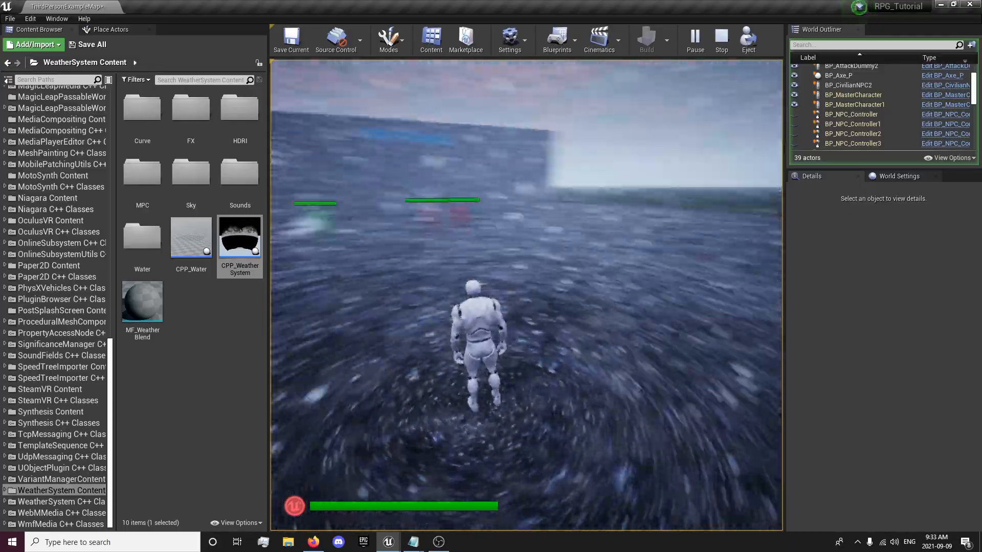
{"action": "key", "text": "Escape"}
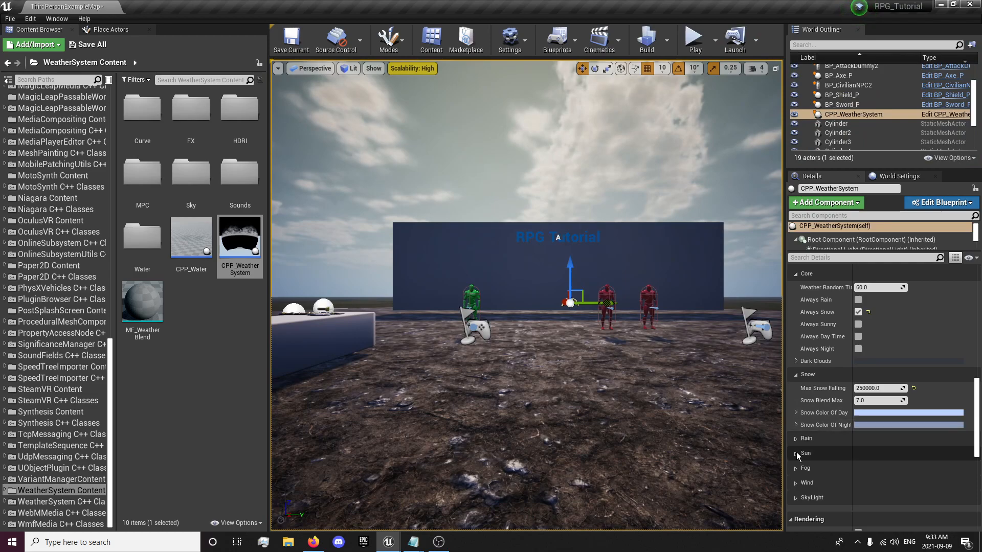
- Set the weather system's Fog Density Of Rain or Snow to 0.25 and check the Wind settings
{"action": "left_click", "coordinate": [805, 468]}
{"action": "scroll", "coordinate": [847, 470], "scroll_direction": "down", "scroll_amount": 2}
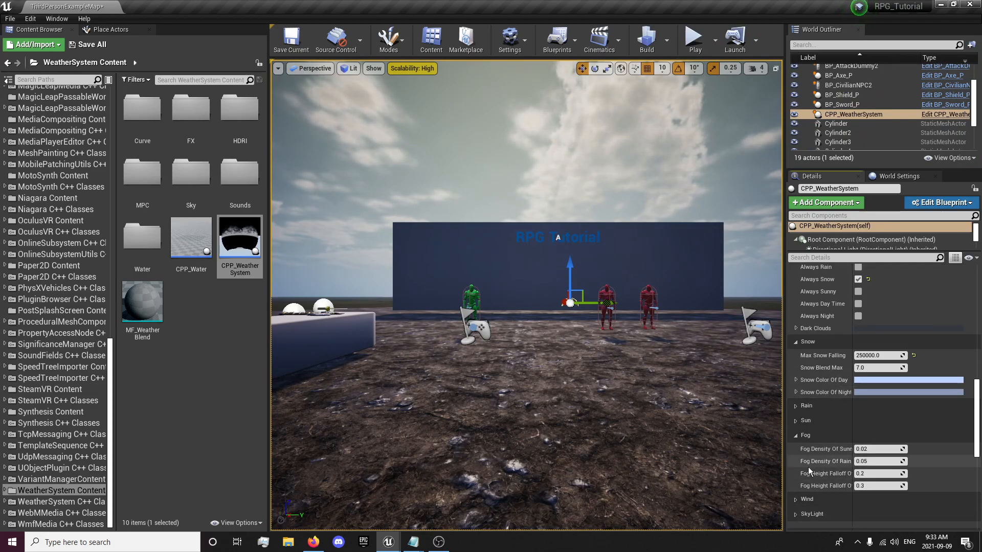
{"action": "left_click_drag", "start_coordinate": [850, 473], "coordinate": [879, 473]}
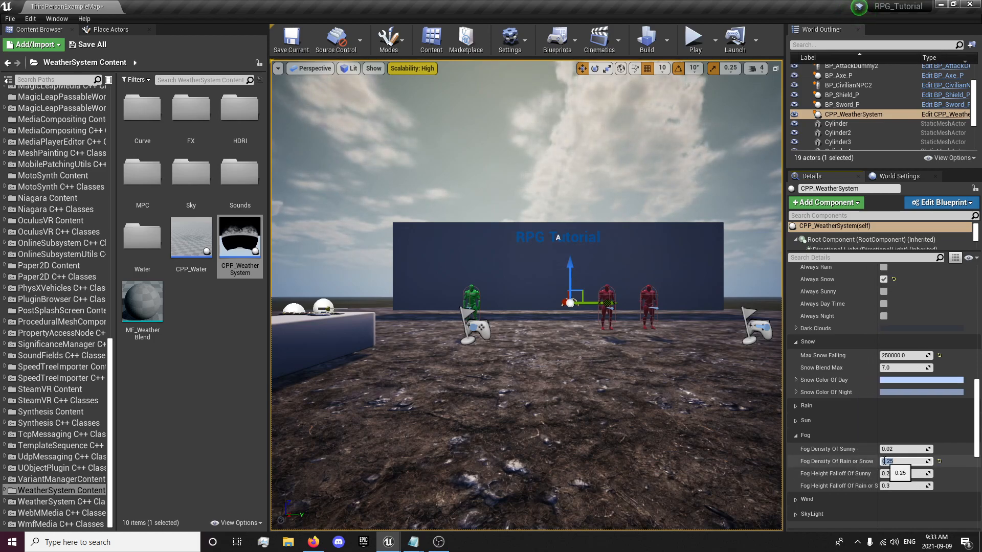
{"action": "left_click", "coordinate": [796, 500]}
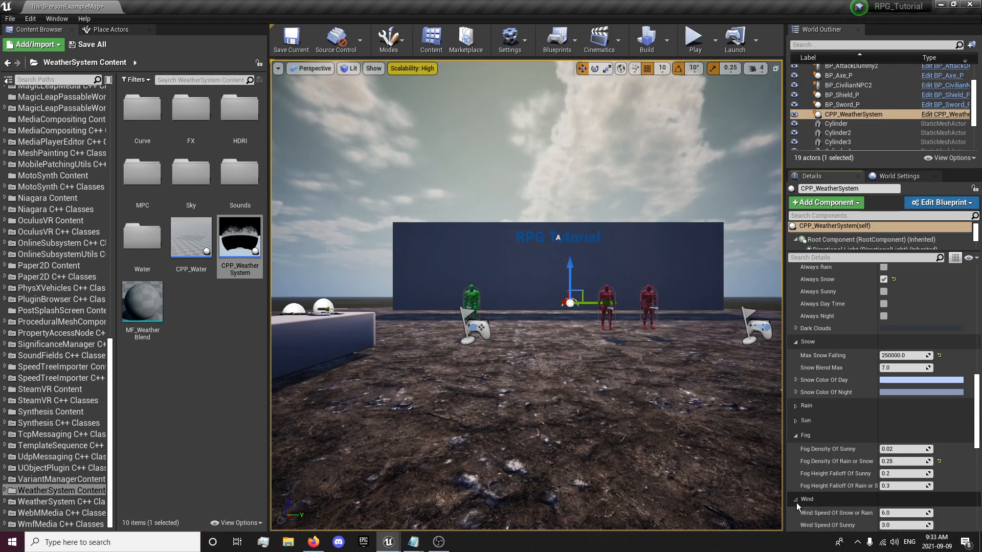
{"action": "scroll", "coordinate": [800, 498], "scroll_direction": "down", "scroll_amount": 2}
{"action": "left_click", "coordinate": [796, 450]}
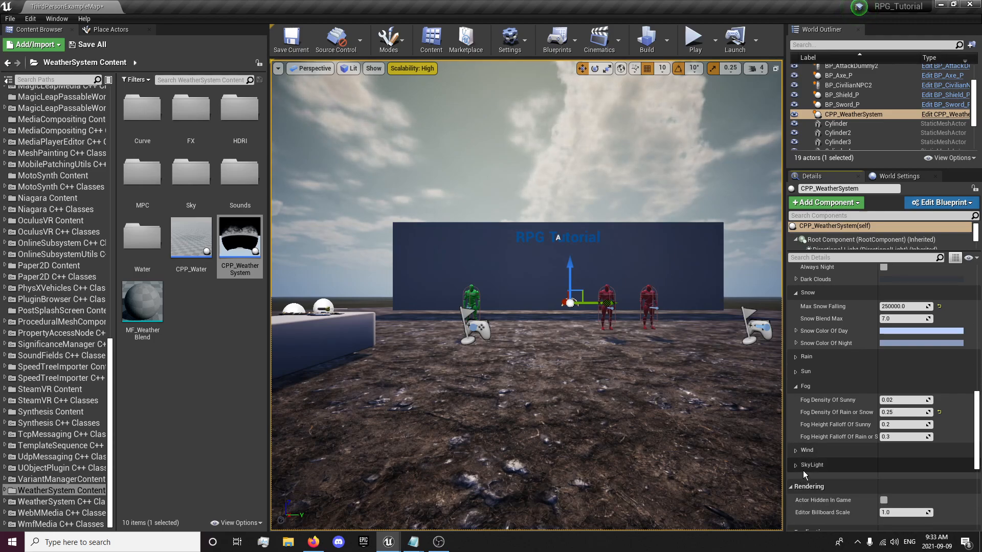
- Set Max Rain Falling to 200000 in the Rain settings and read the description of Snow Blend Max
{"action": "left_click", "coordinate": [796, 357]}
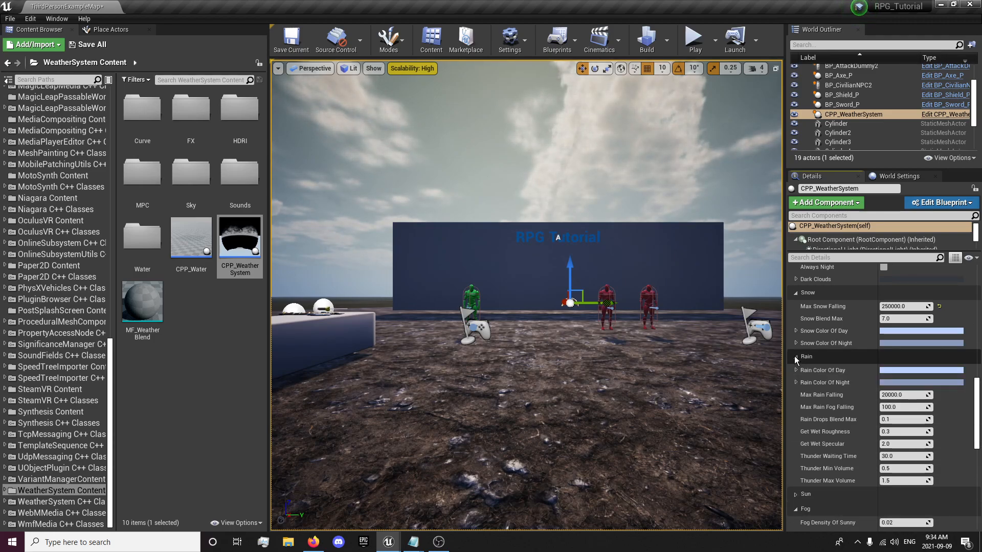
{"action": "left_click", "coordinate": [892, 395]}
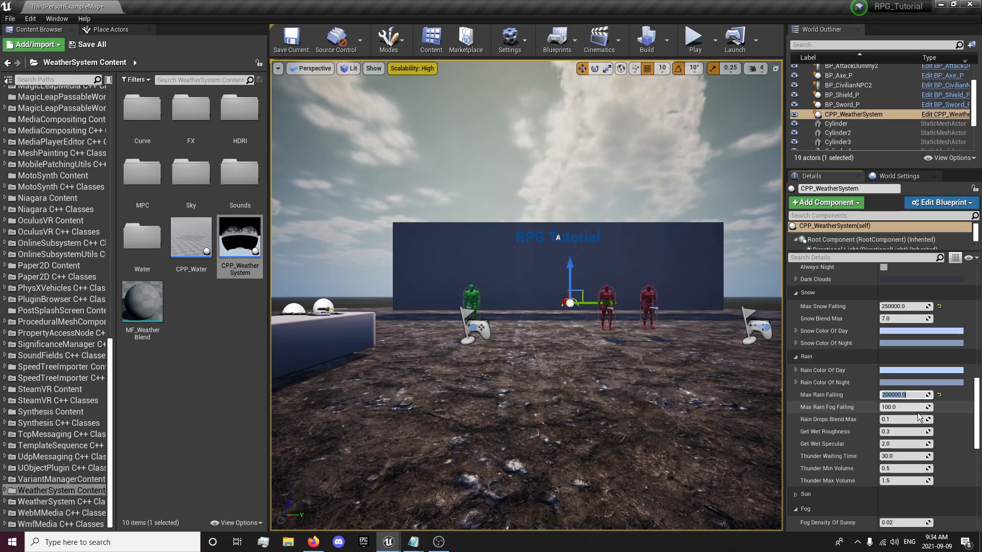
{"action": "scroll", "coordinate": [859, 340], "scroll_direction": "up", "scroll_amount": 1}
{"action": "mouse_move", "coordinate": [827, 336]}
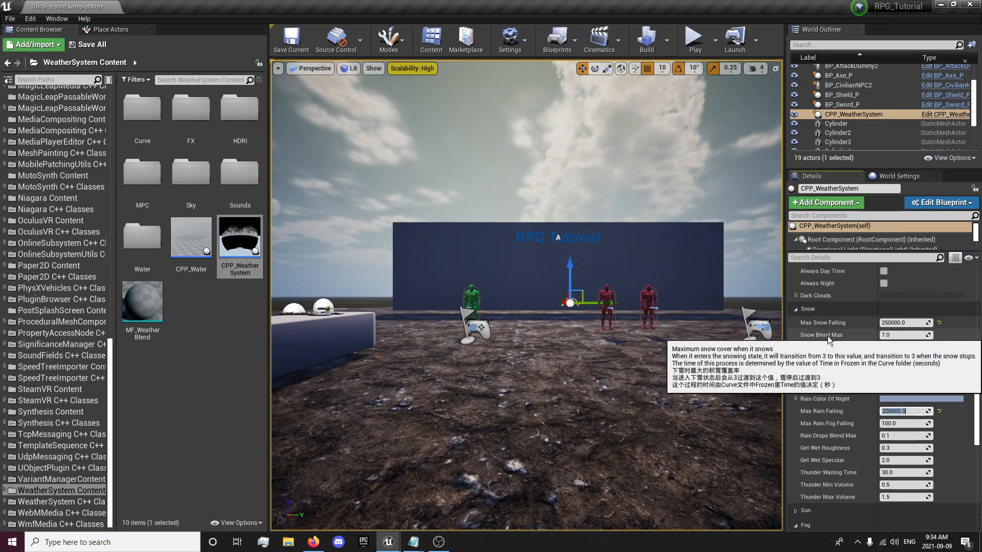
- Play-test the level and walk from the arena onto the grassy landscape to examine the snow and fog, then stop
{"action": "left_click", "coordinate": [696, 44]}
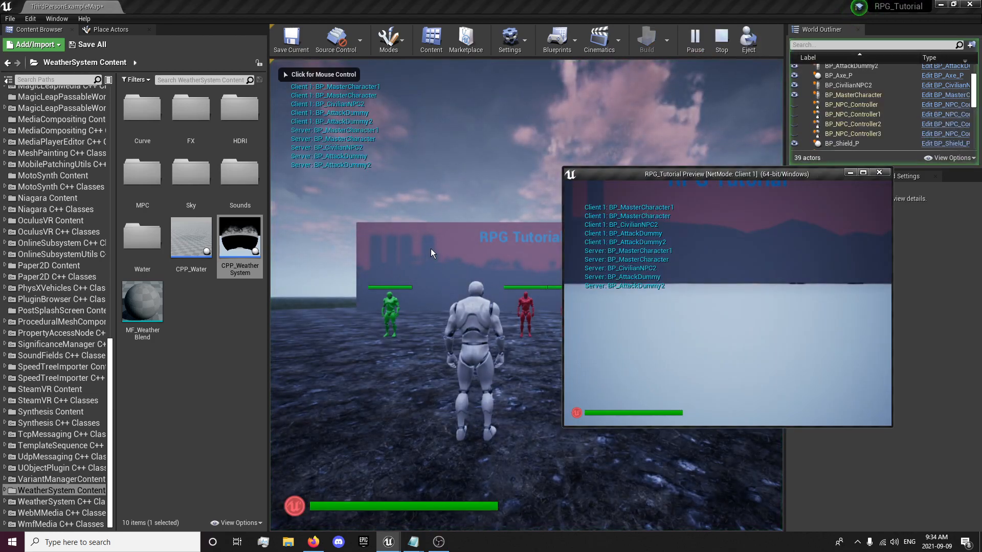
{"action": "left_click", "coordinate": [449, 250]}
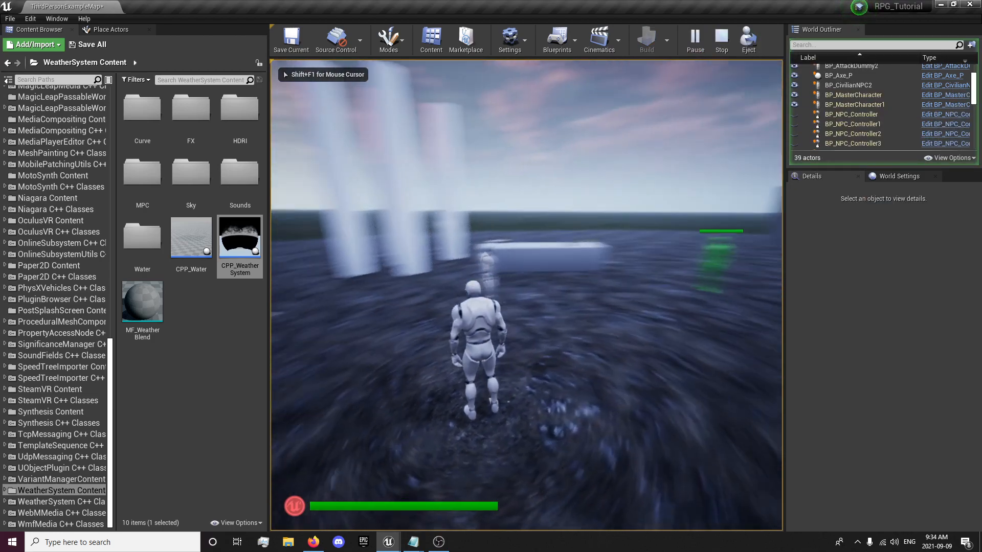
{"action": "key", "text": "w"}
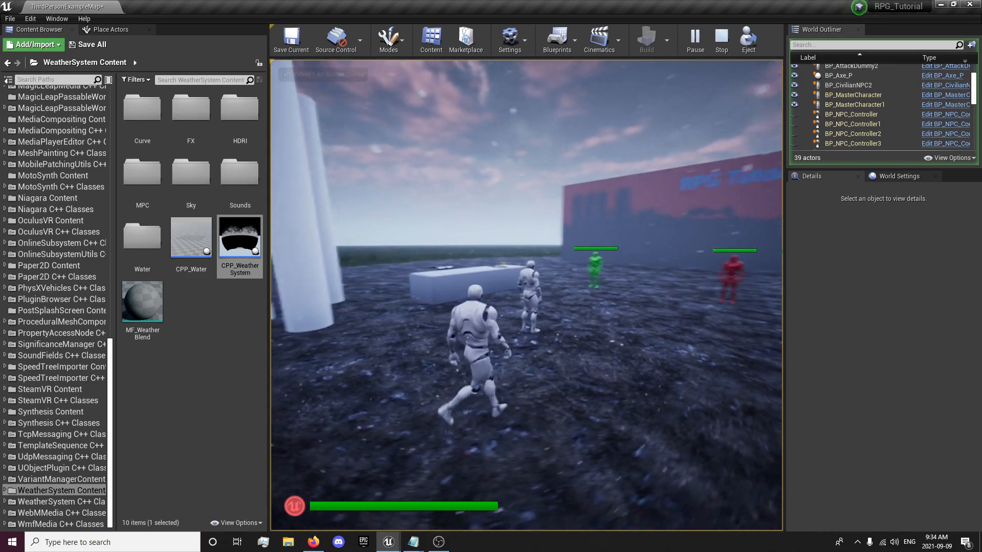
{"action": "key", "text": "w"}
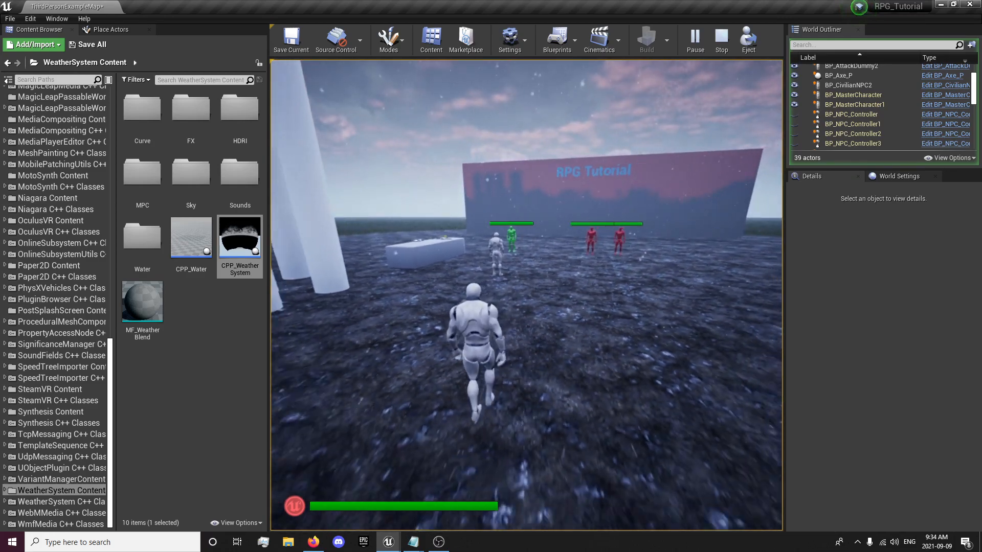
{"action": "key", "text": "w"}
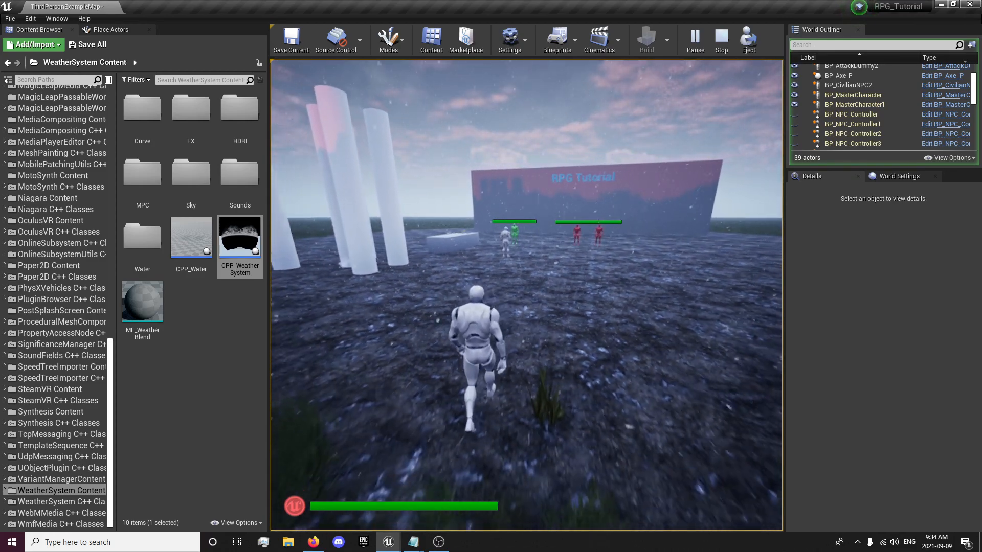
{"action": "key", "text": "w"}
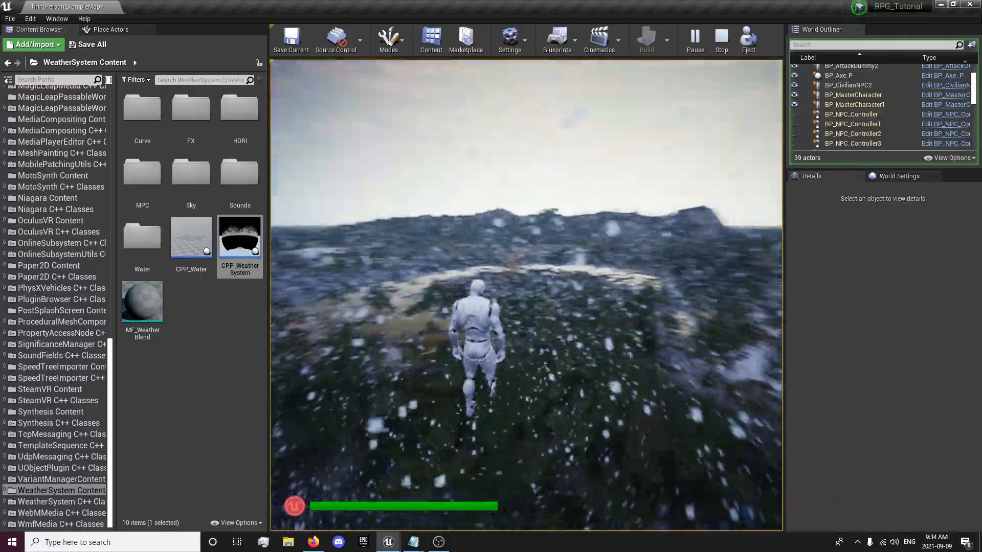
{"action": "key", "text": "Escape"}
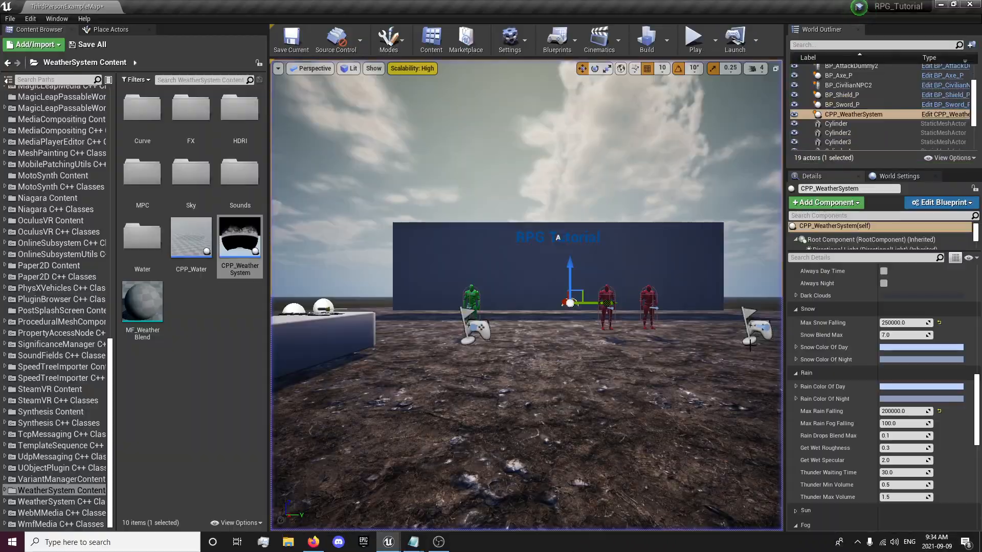
- Switch to Landscape mode and sculpt a shallow hollow into the ground beside the tall cylinders
{"action": "left_click", "coordinate": [190, 385]}
{"action": "right_click_drag", "start_coordinate": [532, 358], "coordinate": [317, 429]}
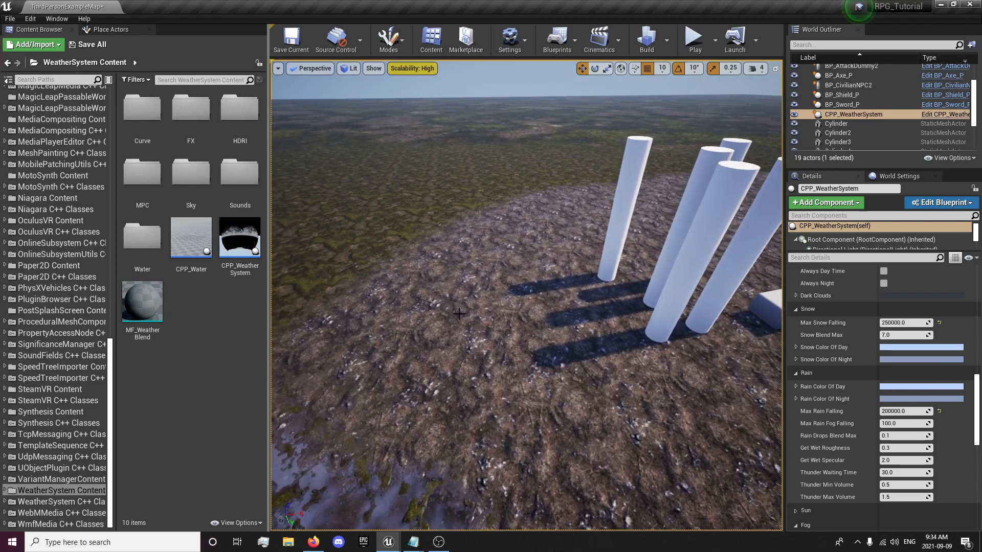
{"action": "left_click", "coordinate": [387, 46]}
{"action": "left_click", "coordinate": [403, 87]}
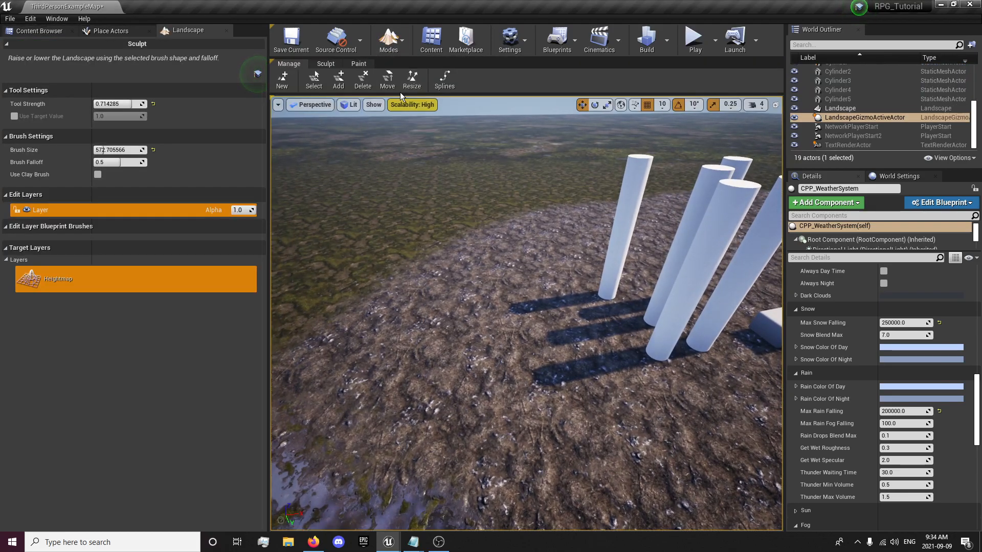
{"action": "left_click", "coordinate": [326, 63]}
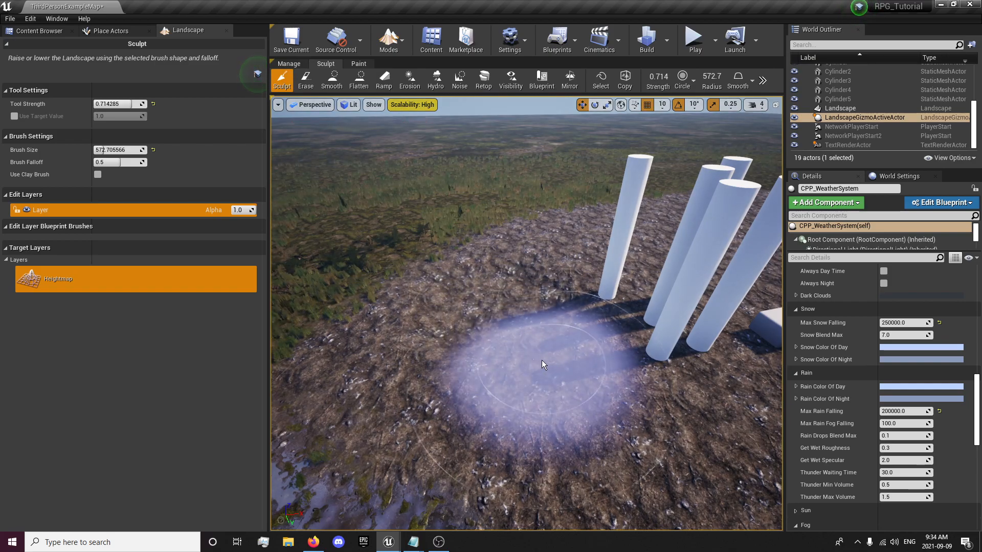
{"action": "mouse_move", "coordinate": [431, 271]}
{"action": "right_mouse_down"}
{"action": "mouse_move", "coordinate": [358, 215]}
{"action": "mouse_move", "coordinate": [431, 210]}
{"action": "right_mouse_up"}
{"action": "key", "text": "q"}
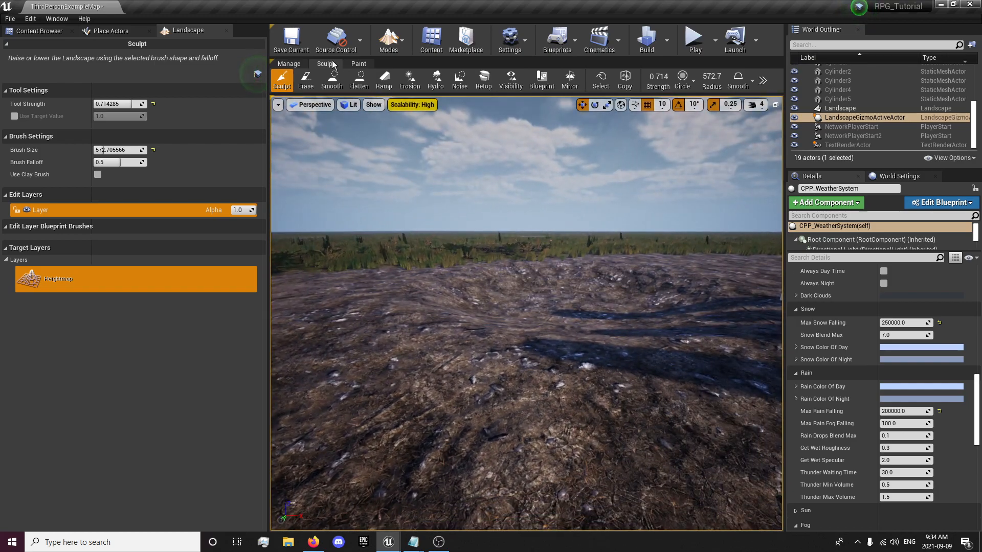
- Smooth the terrain of the sculpted hollow beside the cylinders with the landscape Smooth tool
{"action": "left_click", "coordinate": [332, 80]}
{"action": "mouse_move", "coordinate": [641, 292]}
{"action": "left_mouse_down"}
{"action": "mouse_move", "coordinate": [522, 300]}
{"action": "mouse_move", "coordinate": [524, 320]}
{"action": "mouse_move", "coordinate": [631, 327]}
{"action": "left_mouse_up"}
{"action": "right_click_drag", "start_coordinate": [631, 328], "coordinate": [681, 298]}
{"action": "right_click_drag", "start_coordinate": [481, 229], "coordinate": [503, 234]}
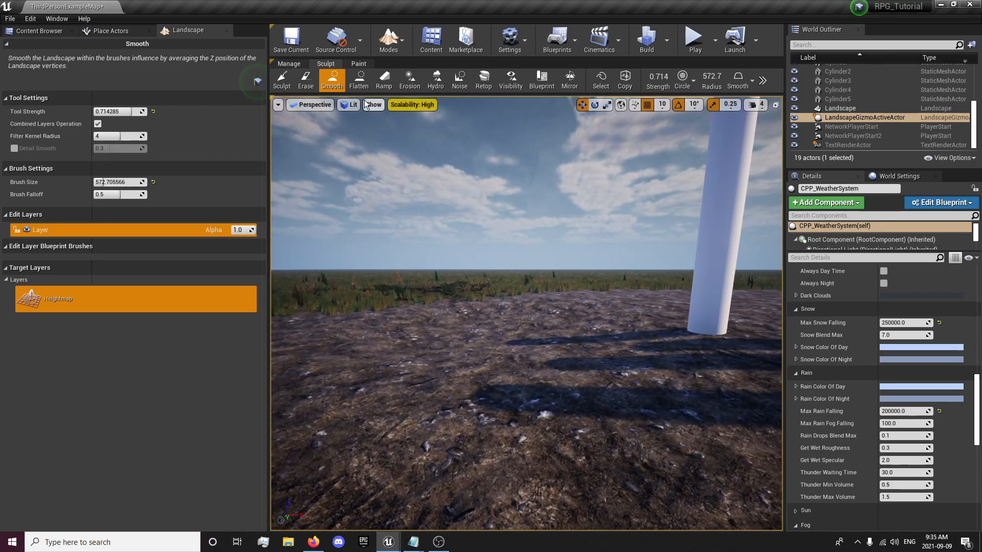
- Place a CPP_Water actor from the WeatherSystem Content folder on the hollow and return to Select mode
{"action": "left_click", "coordinate": [39, 31]}
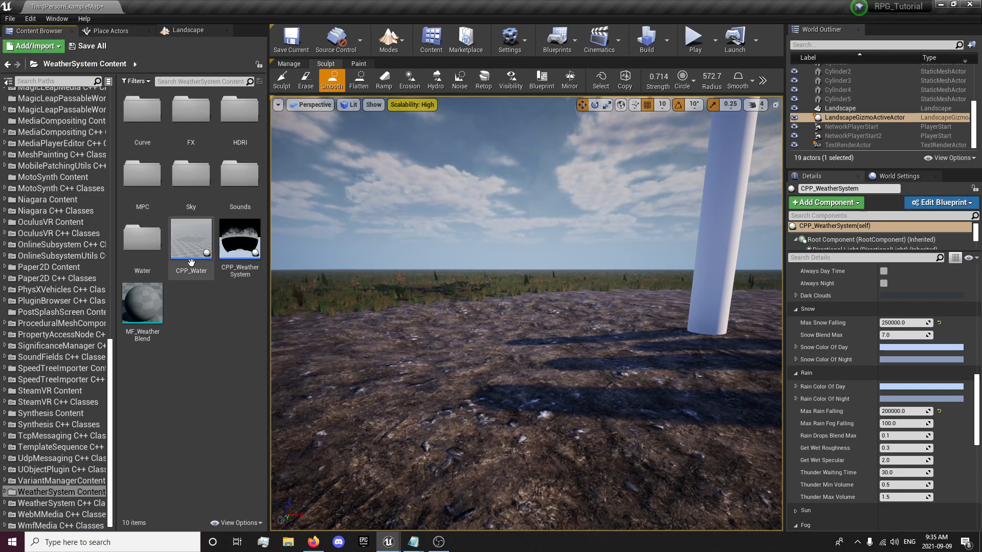
{"action": "left_click_drag", "start_coordinate": [187, 259], "coordinate": [492, 364]}
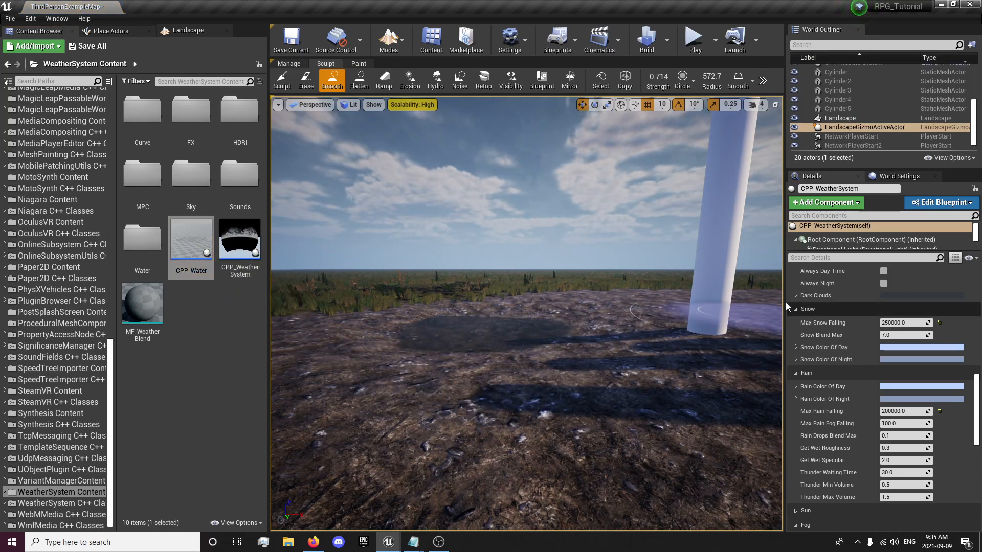
{"action": "left_click", "coordinate": [388, 38]}
{"action": "left_click", "coordinate": [401, 72]}
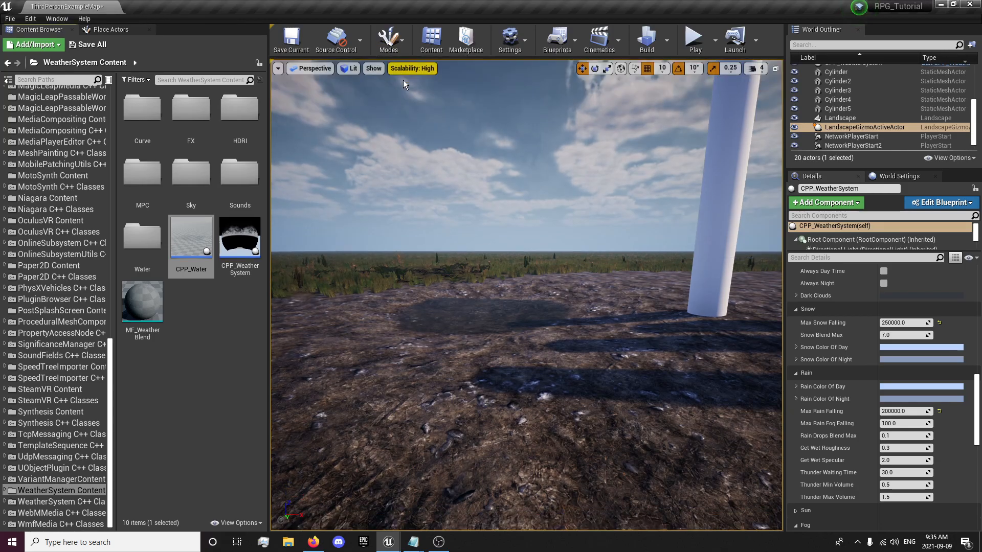
- Move the CPP_Water actor over the sculpted hollow and adjust its height to a Z location of 70 so water fills it
{"action": "left_click", "coordinate": [487, 315]}
{"action": "key", "text": "f"}
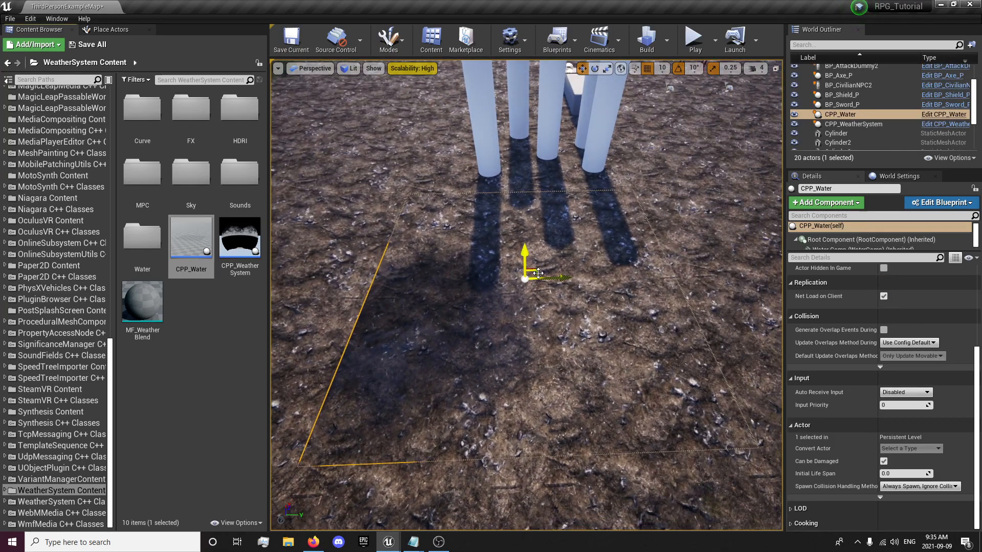
{"action": "left_click_drag", "start_coordinate": [538, 273], "coordinate": [451, 318]}
{"action": "key", "text": "ctrl+z"}
{"action": "left_click_drag", "start_coordinate": [533, 267], "coordinate": [419, 313]}
{"action": "mouse_move", "coordinate": [415, 187]}
{"action": "right_mouse_down"}
{"action": "mouse_move", "coordinate": [378, 148]}
{"action": "mouse_move", "coordinate": [388, 138]}
{"action": "mouse_move", "coordinate": [375, 146]}
{"action": "mouse_move", "coordinate": [415, 187]}
{"action": "right_mouse_up"}
{"action": "left_click_drag", "start_coordinate": [451, 197], "coordinate": [450, 188]}
{"action": "right_click_drag", "start_coordinate": [450, 188], "coordinate": [503, 242]}
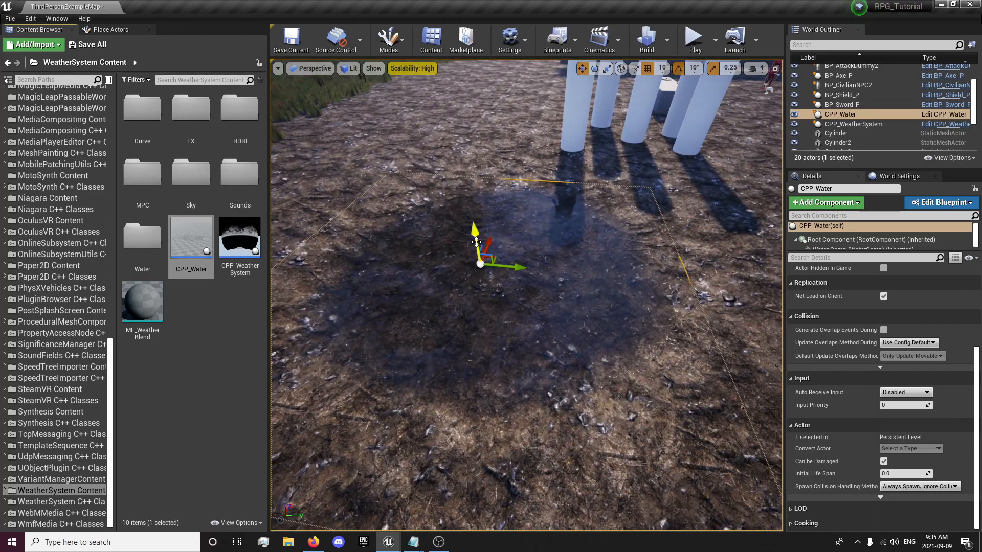
{"action": "left_click_drag", "start_coordinate": [476, 241], "coordinate": [475, 236]}
{"action": "right_click_drag", "start_coordinate": [490, 229], "coordinate": [532, 231]}
- Scale the CPP_Water actor to about 1.427 in X and 1.222 in Y to cover the hollow
{"action": "scroll", "coordinate": [875, 309], "scroll_direction": "up", "scroll_amount": 3}
{"action": "scroll", "coordinate": [875, 309], "scroll_direction": "up", "scroll_amount": 3}
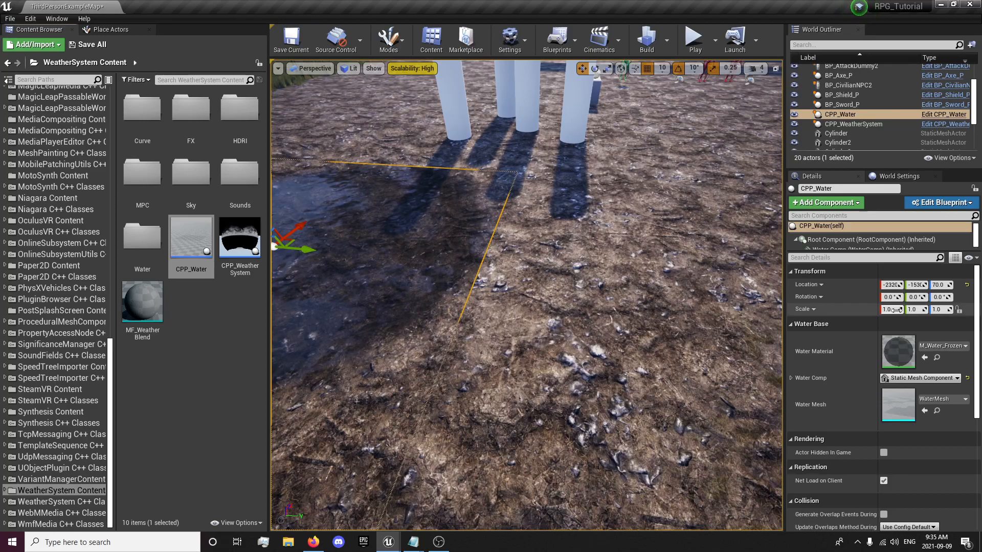
{"action": "left_click_drag", "start_coordinate": [910, 309], "coordinate": [916, 308]}
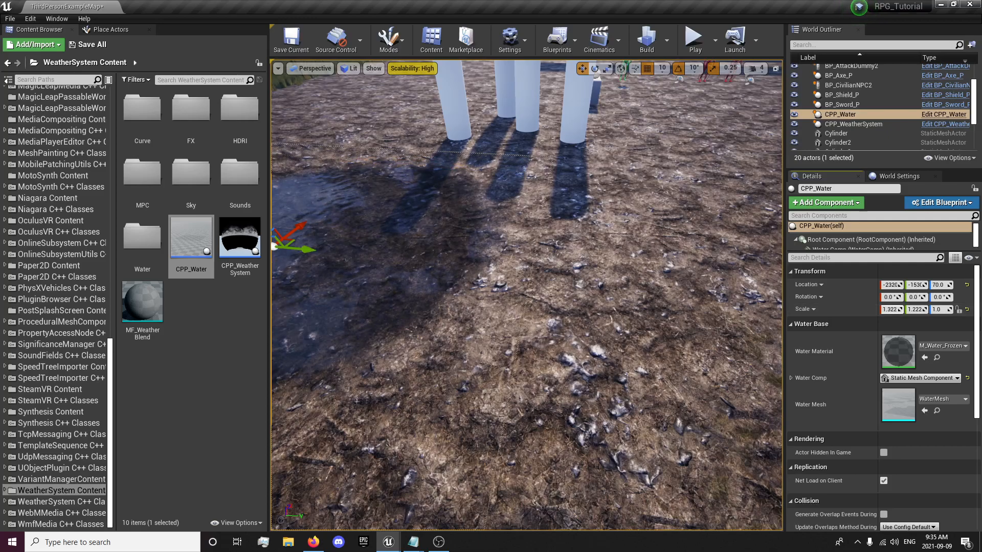
{"action": "mouse_move", "coordinate": [439, 204]}
{"action": "right_mouse_down"}
{"action": "mouse_move", "coordinate": [419, 215]}
{"action": "mouse_move", "coordinate": [439, 205]}
{"action": "right_mouse_up"}
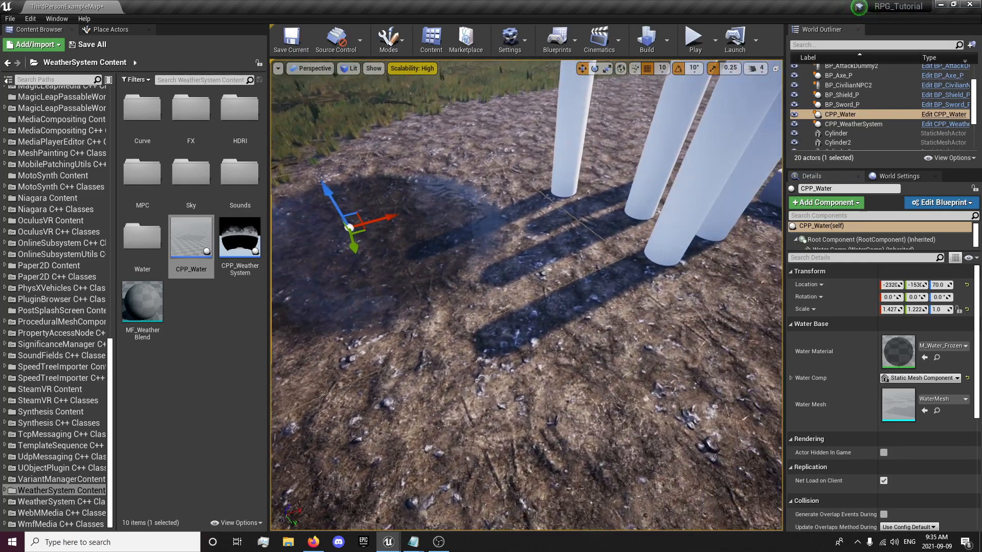
- Play-test the level, walk the character to the water pool, observe the weather around it, and stop the session
{"action": "left_click", "coordinate": [694, 44]}
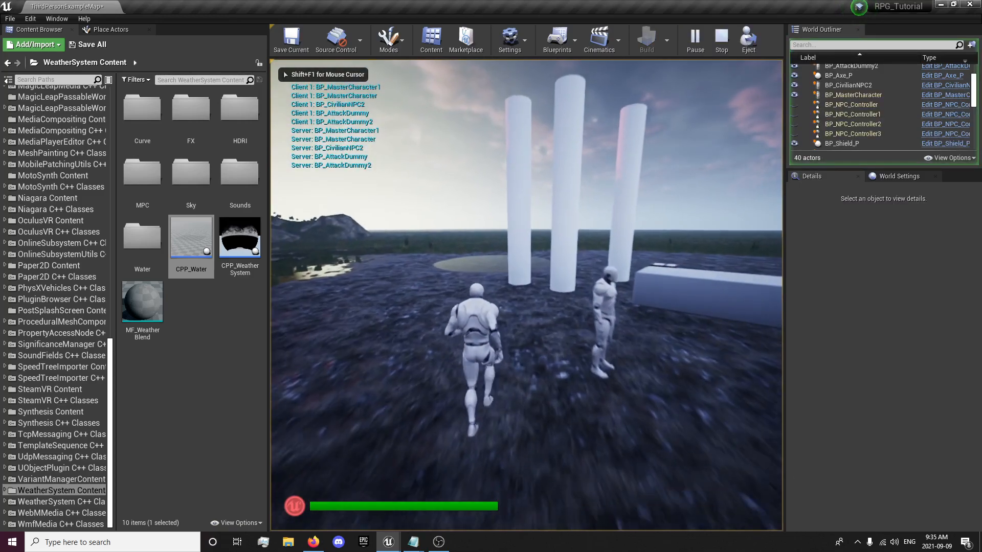
{"action": "key", "text": "w"}
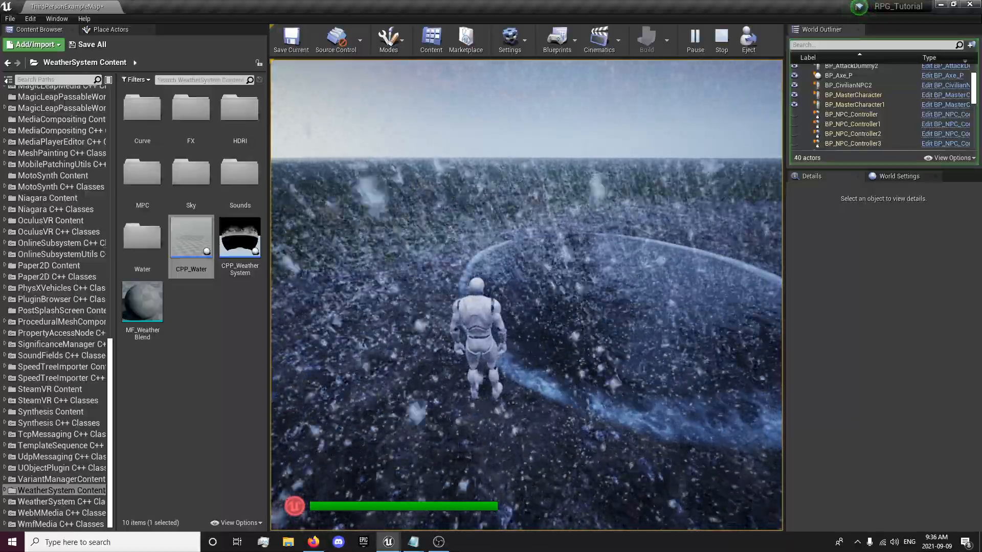
{"action": "key", "text": "Escape"}
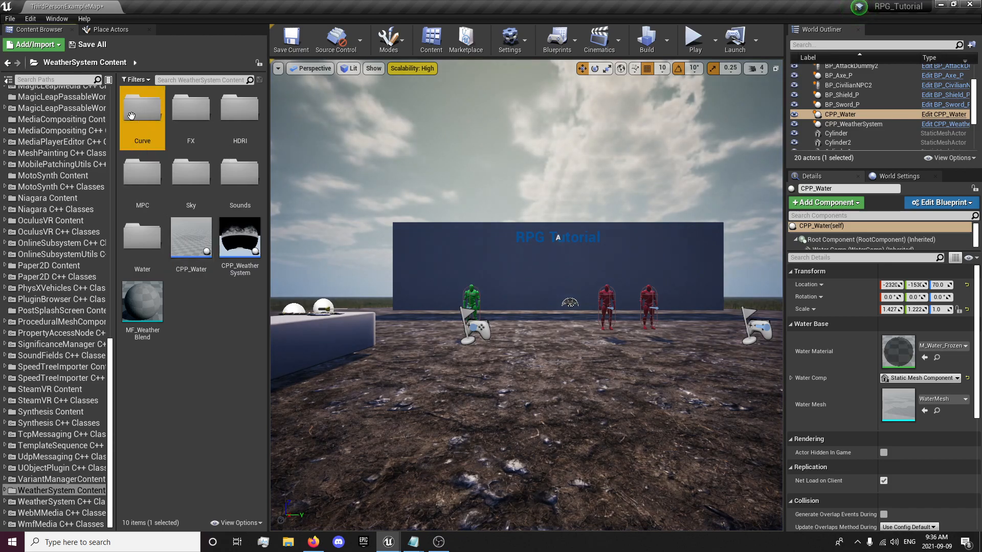
- Set the last key of the Frozen curve in the WeatherSystem Curve folder to time 30 and save the curve
{"action": "double_click", "coordinate": [131, 116]}
{"action": "double_click", "coordinate": [139, 119]}
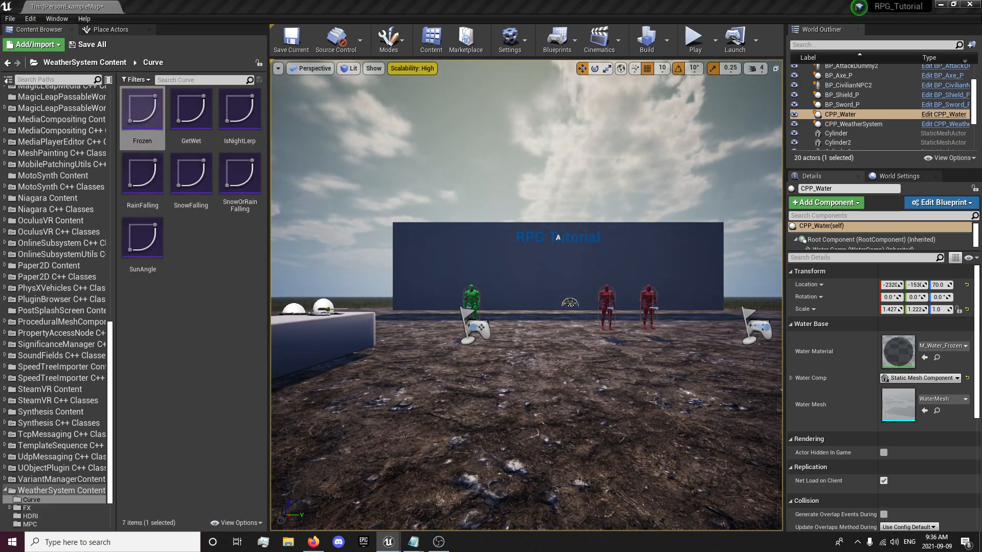
{"action": "left_click_drag", "start_coordinate": [977, 36], "coordinate": [390, 7]}
{"action": "scroll", "coordinate": [471, 200], "scroll_direction": "down", "scroll_amount": 5}
{"action": "right_click_drag", "start_coordinate": [659, 85], "coordinate": [560, 134]}
{"action": "left_click_drag", "start_coordinate": [560, 138], "coordinate": [704, 218]}
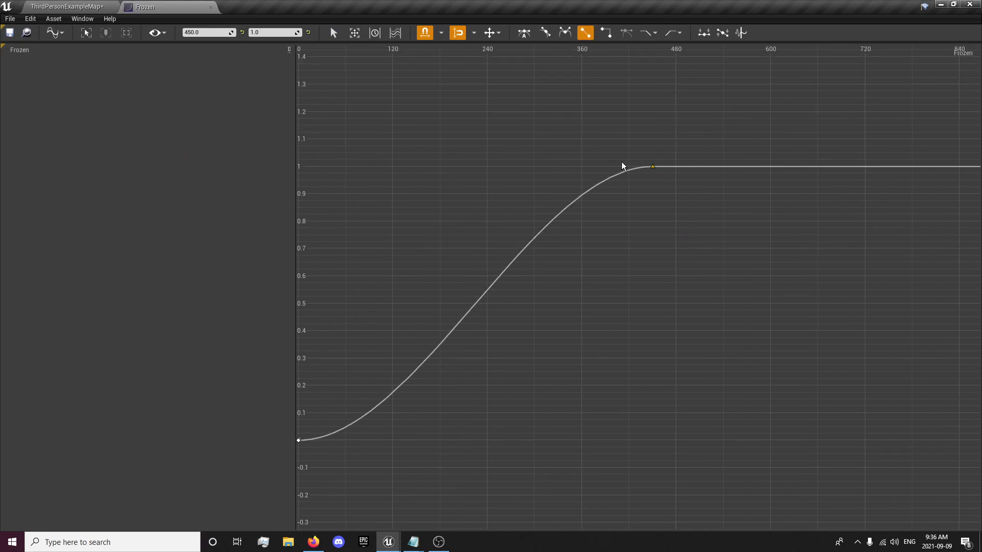
{"action": "left_click", "coordinate": [204, 32]}
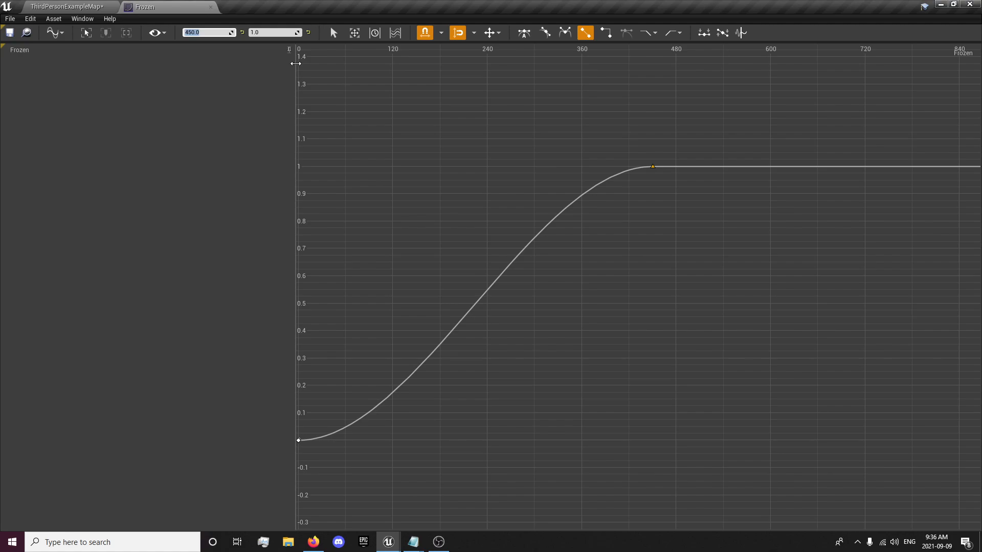
{"action": "type", "text": "30"}
{"action": "key", "text": "Return"}
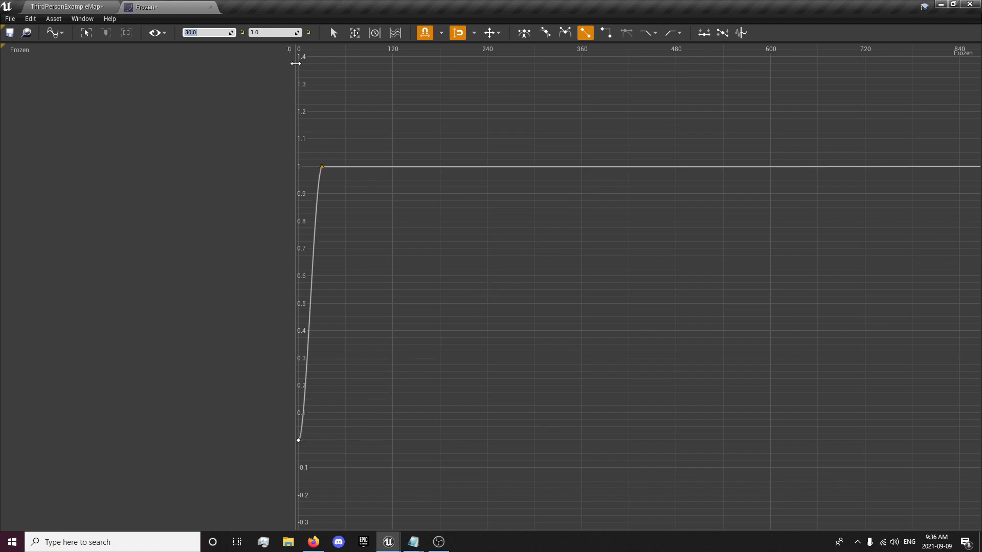
{"action": "right_click_drag", "start_coordinate": [382, 267], "coordinate": [571, 255]}
{"action": "left_click", "coordinate": [10, 34]}
{"action": "left_click", "coordinate": [71, 7]}
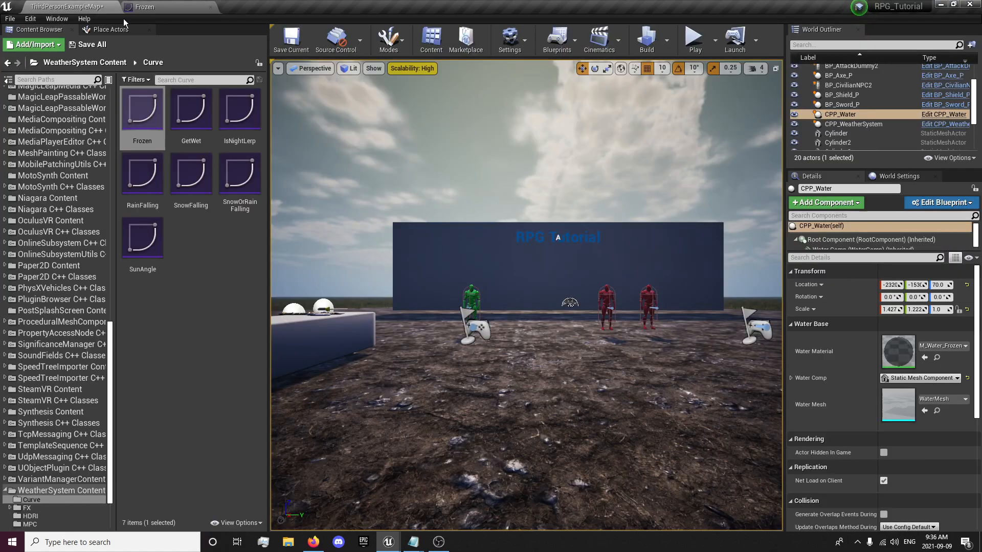
- Play-test the level and walk the character onto the pool to check how quickly it freezes, ending the session after
{"action": "left_click", "coordinate": [695, 41]}
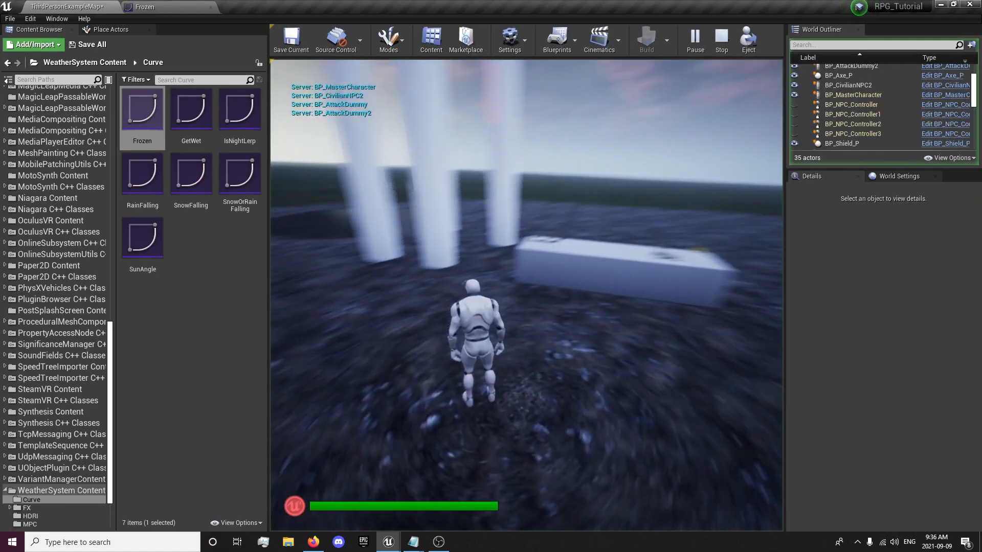
{"action": "key", "text": "w"}
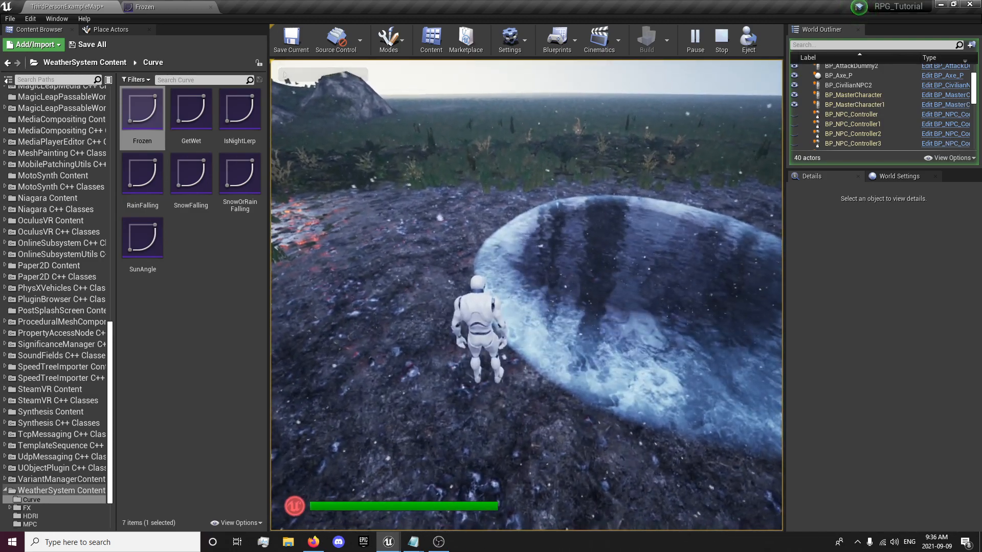
{"action": "key", "text": "w"}
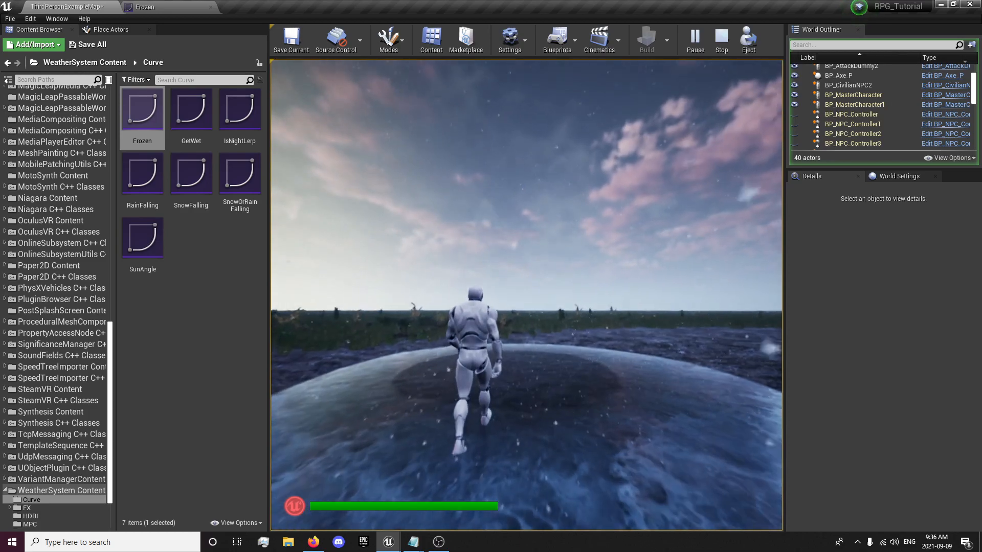
{"action": "key", "text": "w"}
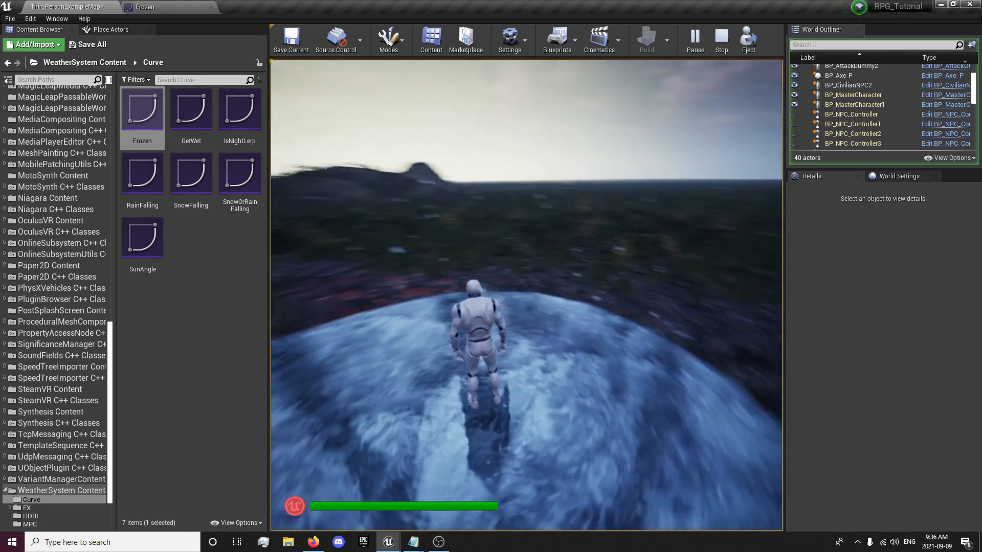
{"action": "key", "text": "Escape"}
- Set the last key of the Frozen curve to time 450 and save the curve
{"action": "left_click", "coordinate": [163, 7]}
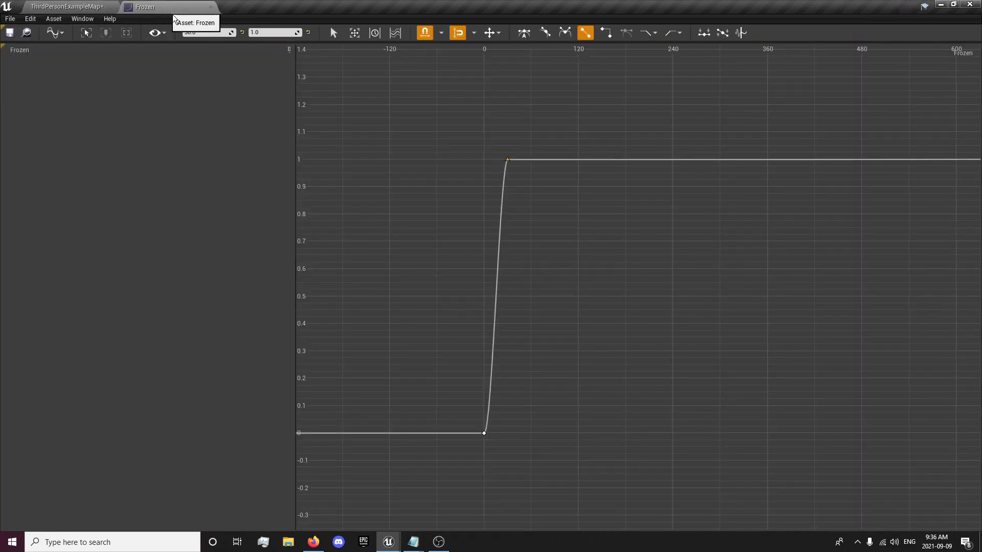
{"action": "left_click", "coordinate": [210, 36]}
{"action": "type", "text": "450"}
{"action": "key", "text": "Return"}
{"action": "left_click", "coordinate": [10, 32]}
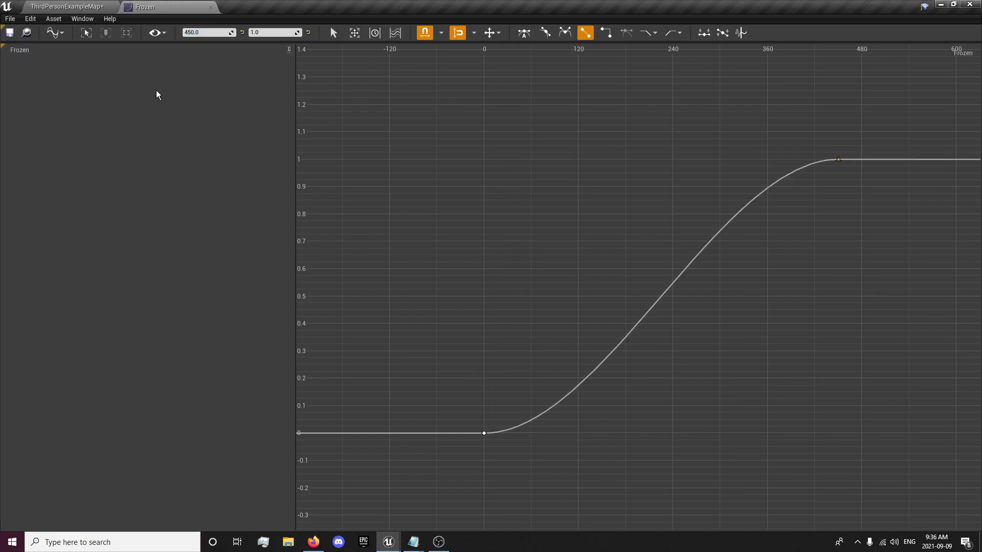
- Save the modified ThirdPersonExampleMap level with Save All
{"action": "left_click", "coordinate": [66, 7]}
{"action": "left_click", "coordinate": [88, 45]}
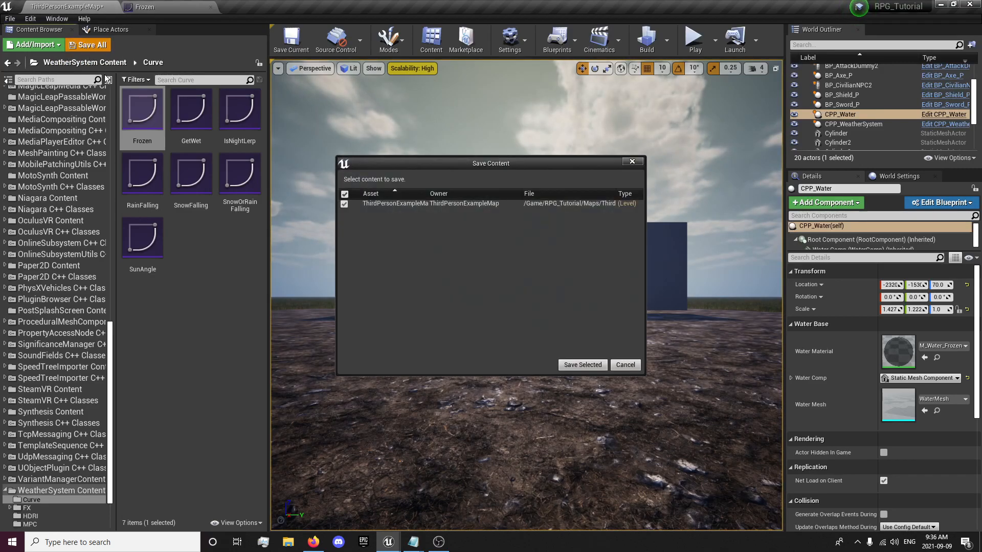
{"action": "left_click", "coordinate": [582, 365]}
- Set the last key of the SunAngle curve to time 600 and save the curve
{"action": "left_click", "coordinate": [176, 278]}
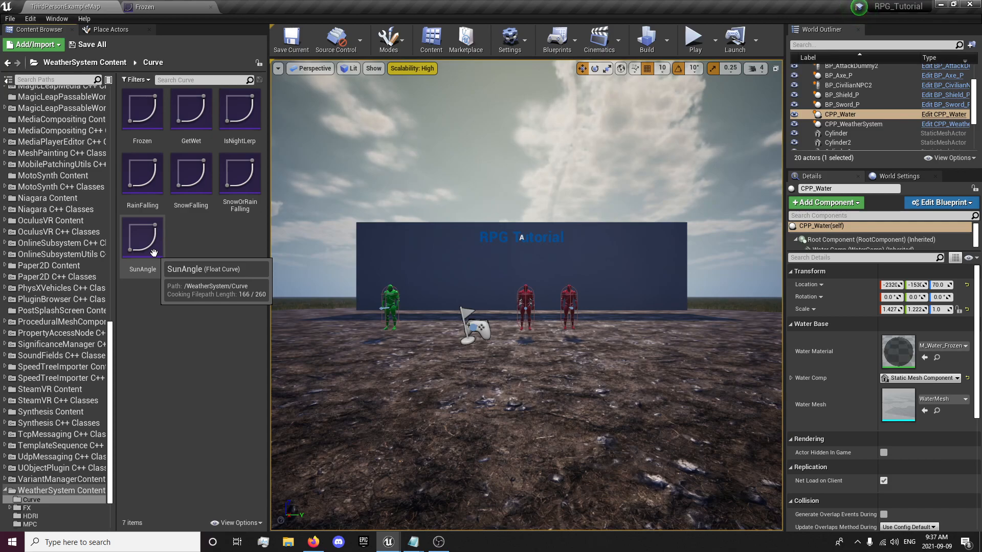
{"action": "double_click", "coordinate": [142, 238]}
{"action": "scroll", "coordinate": [463, 140], "scroll_direction": "down", "scroll_amount": 4}
{"action": "right_click_drag", "start_coordinate": [587, 155], "coordinate": [391, 236]}
{"action": "left_click_drag", "start_coordinate": [513, 137], "coordinate": [641, 234]}
{"action": "left_click", "coordinate": [197, 33]}
{"action": "type", "text": "60"}
{"action": "key", "text": "Return"}
{"action": "type", "text": "600"}
{"action": "key", "text": "Return"}
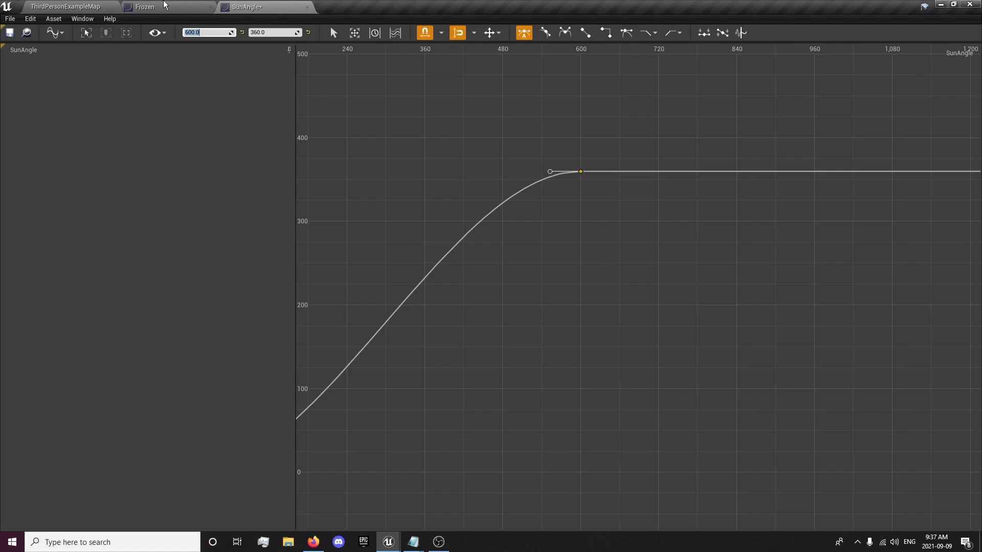
{"action": "left_click", "coordinate": [9, 33]}
- Open the IsNightLerp curve and select its last key to check its time
{"action": "left_click", "coordinate": [62, 6]}
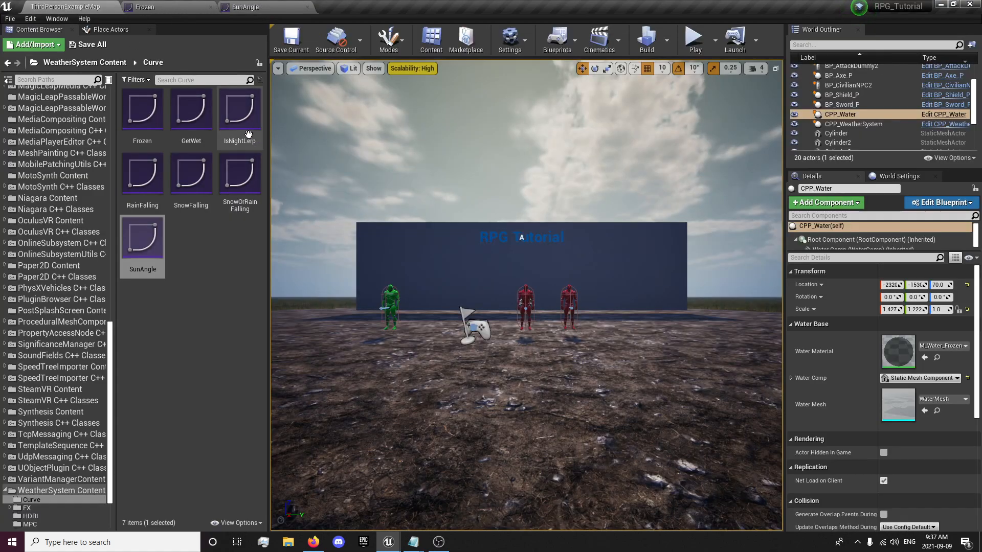
{"action": "double_click", "coordinate": [240, 110]}
{"action": "left_click", "coordinate": [741, 147]}
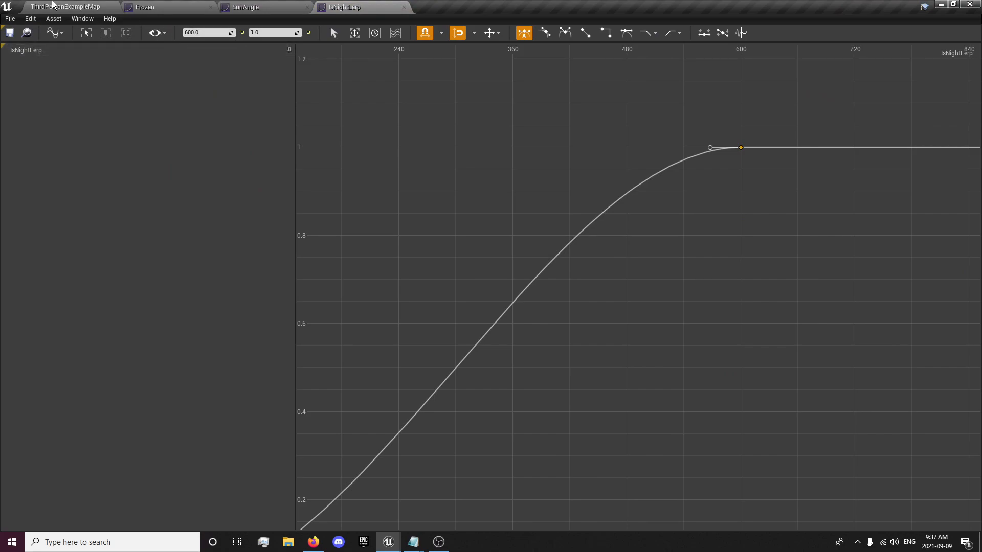
- Set the last key of the SnowFalling curve to time 300 and save the curve
{"action": "left_click", "coordinate": [54, 6]}
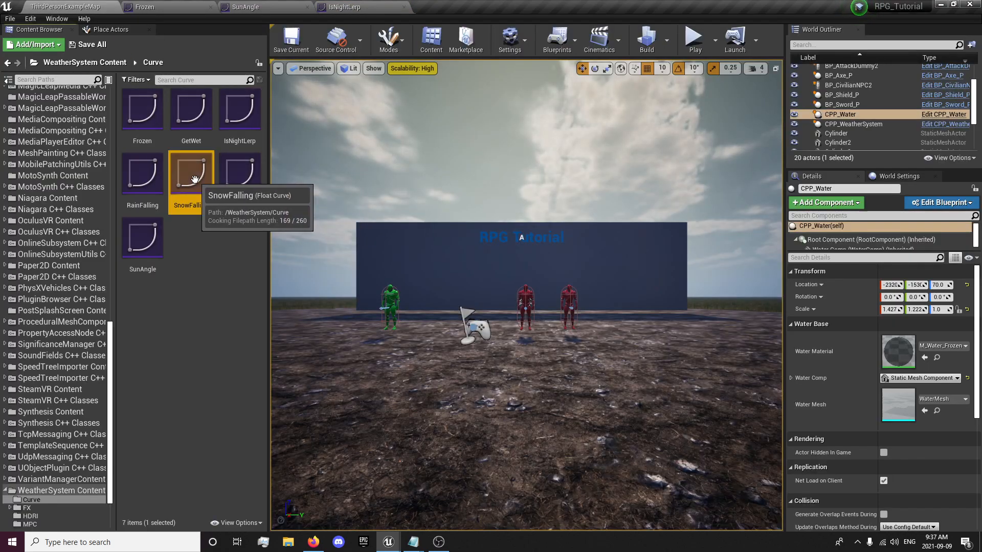
{"action": "double_click", "coordinate": [205, 180]}
{"action": "left_click_drag", "start_coordinate": [543, 126], "coordinate": [672, 218]}
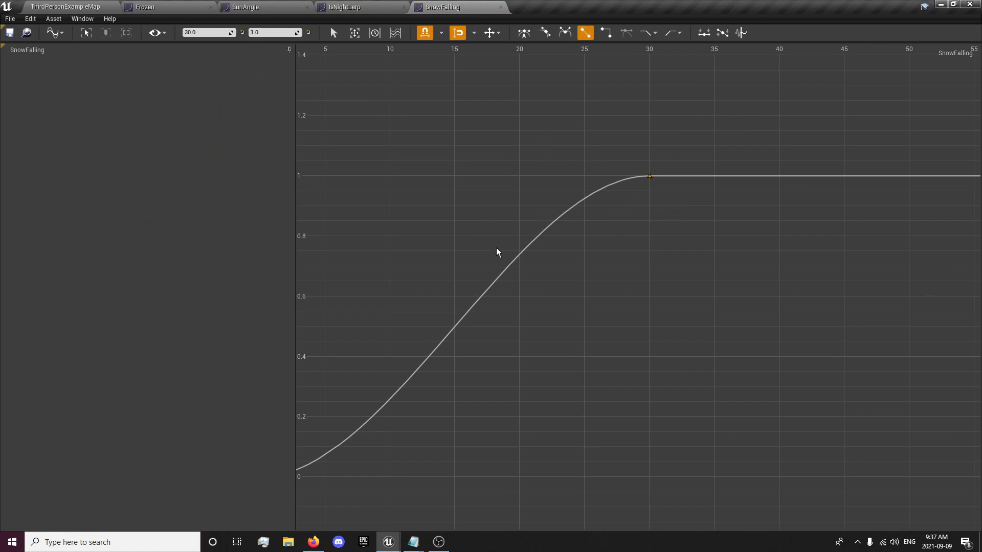
{"action": "left_click", "coordinate": [204, 32]}
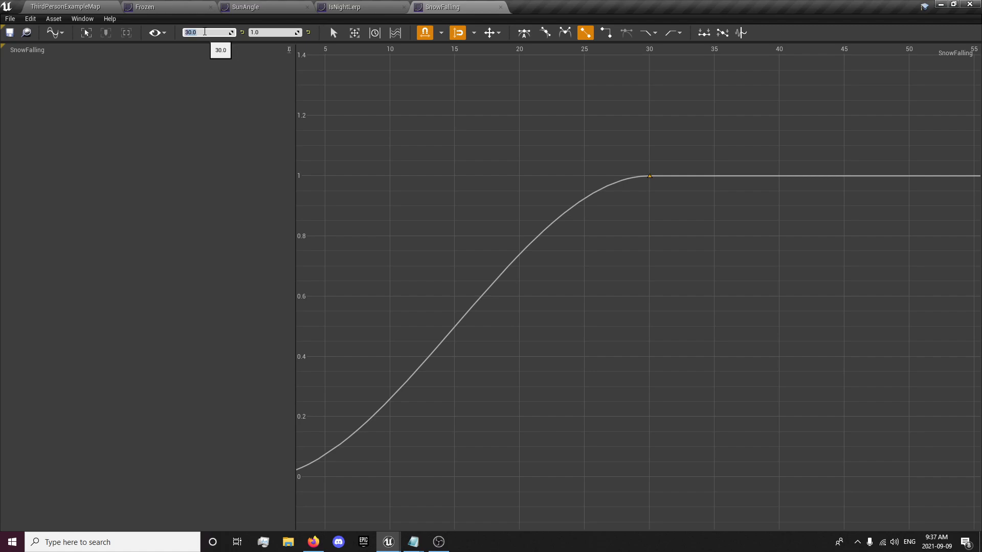
{"action": "type", "text": "300"}
{"action": "key", "text": "Return"}
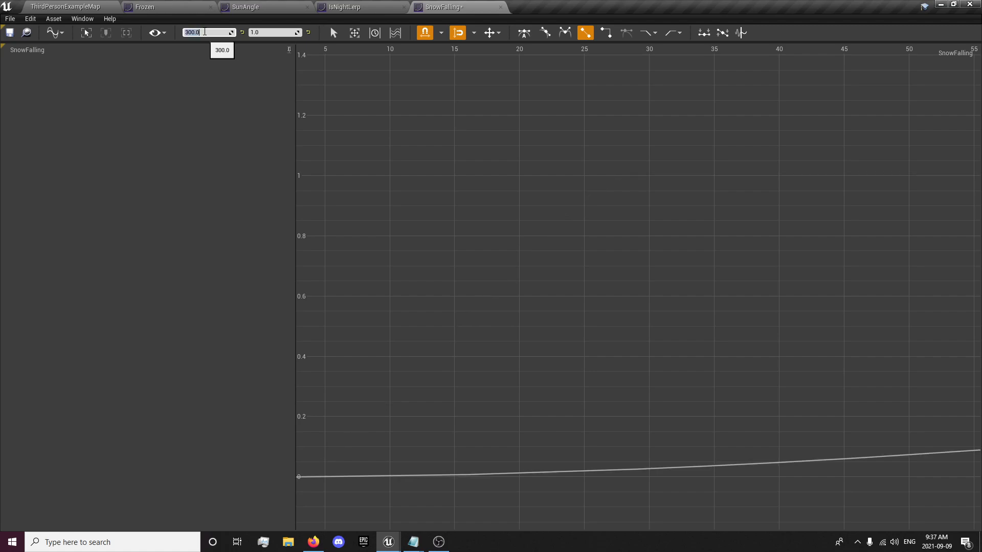
{"action": "left_click", "coordinate": [10, 34]}
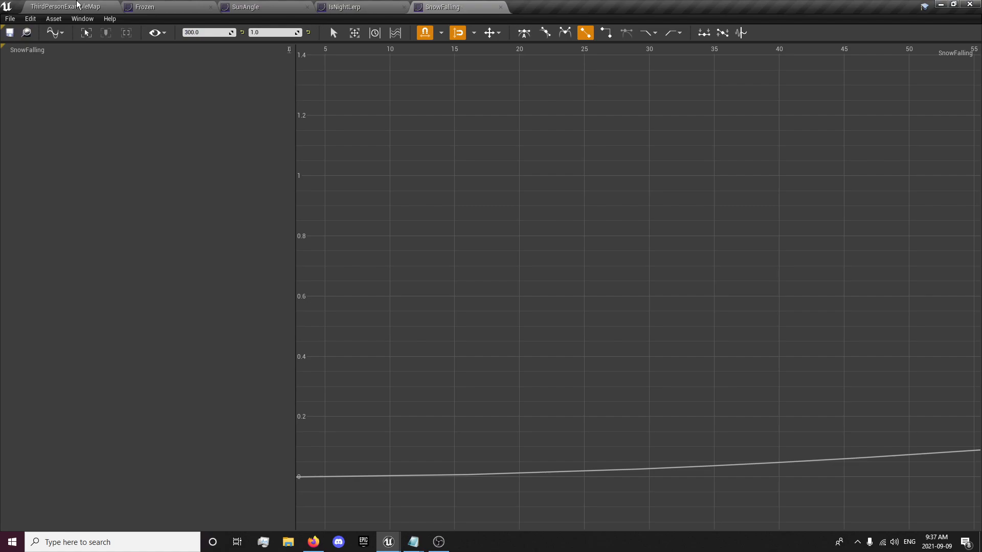
- Check the time of the last key in the SnowOrRainFalling, RainFalling and GetWet curves
{"action": "left_click", "coordinate": [65, 6]}
{"action": "left_click", "coordinate": [234, 182]}
{"action": "double_click", "coordinate": [234, 182]}
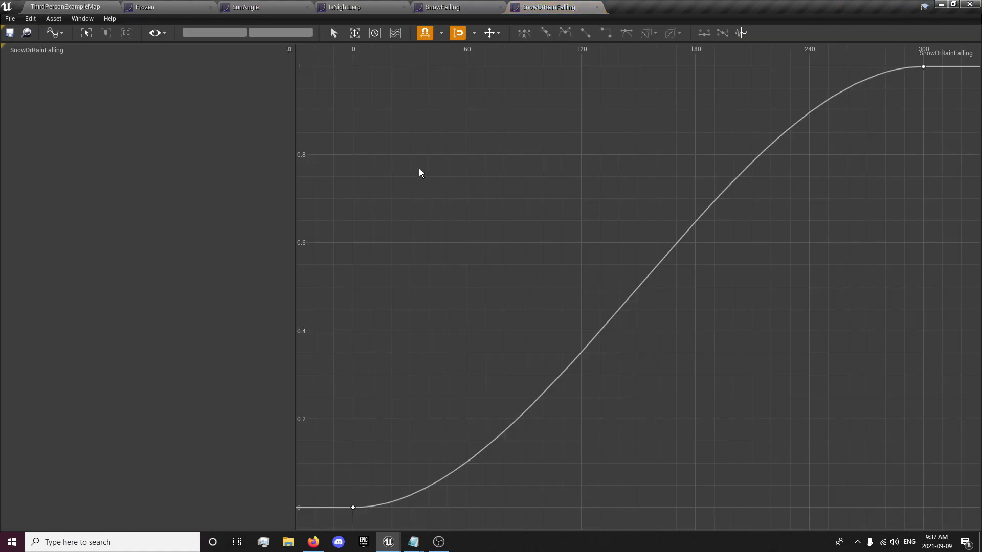
{"action": "left_click_drag", "start_coordinate": [640, 118], "coordinate": [786, 214]}
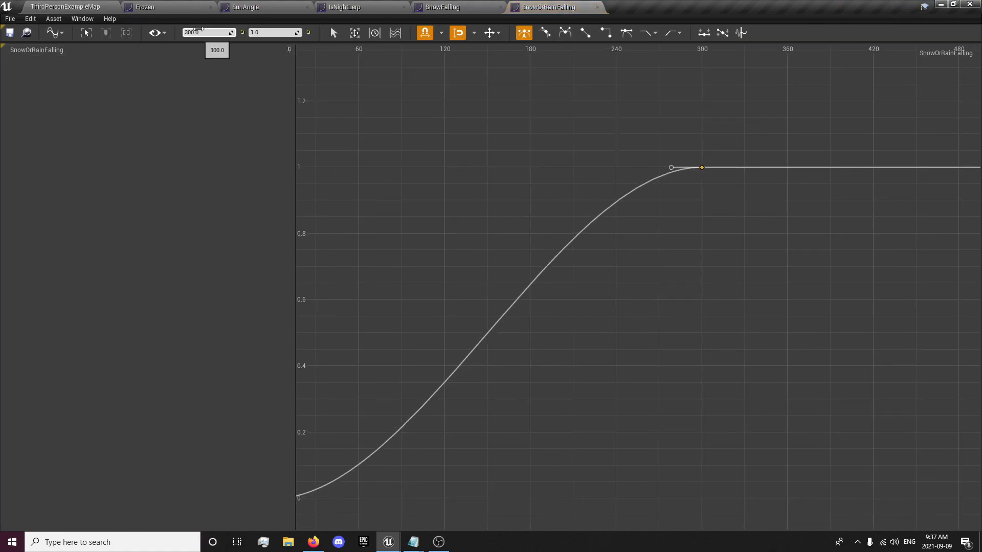
{"action": "left_click", "coordinate": [65, 7]}
{"action": "double_click", "coordinate": [138, 178]}
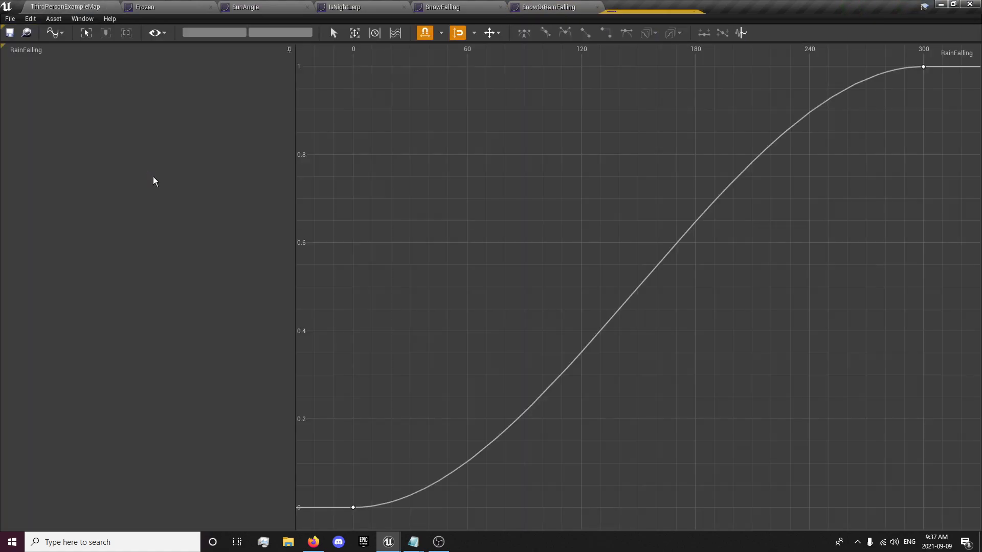
{"action": "left_click_drag", "start_coordinate": [733, 66], "coordinate": [899, 148]}
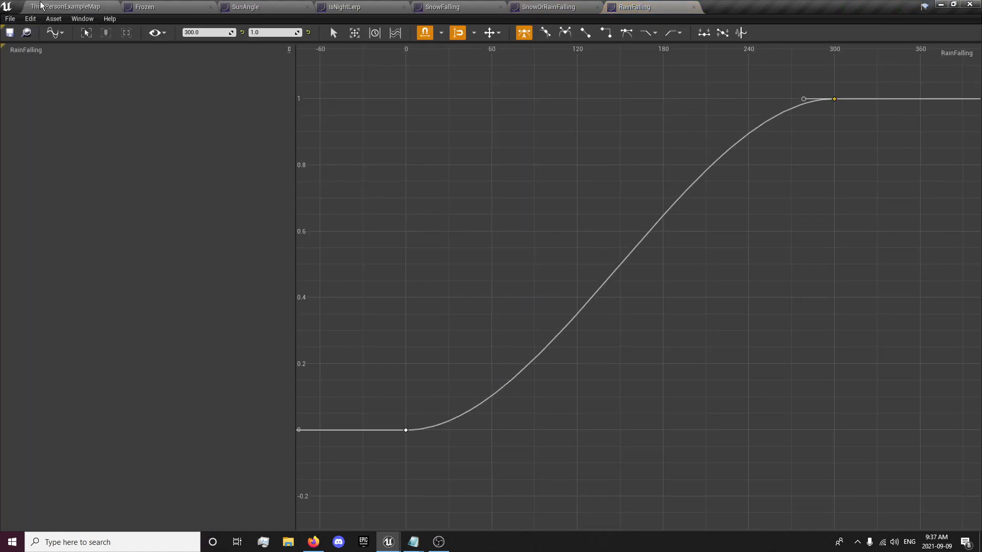
{"action": "left_click", "coordinate": [42, 7]}
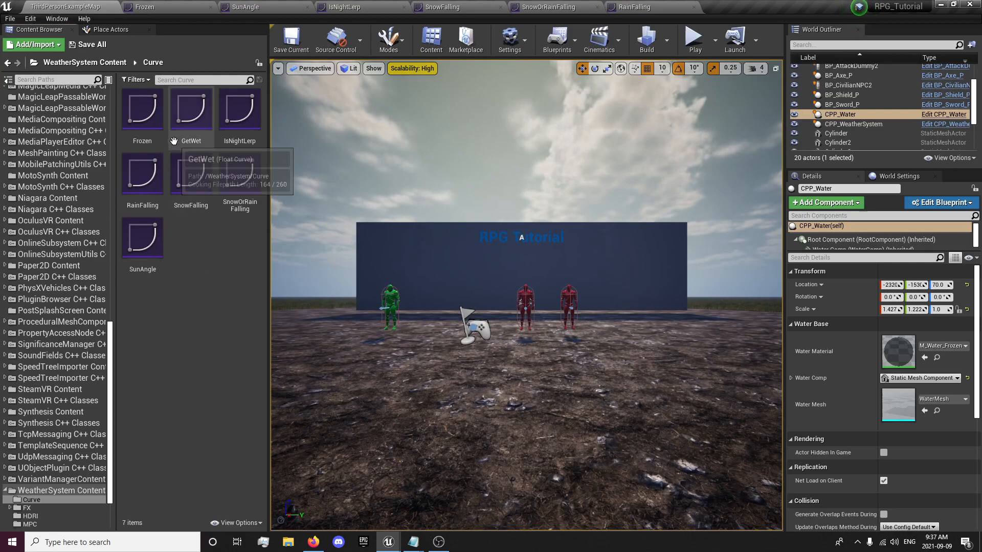
{"action": "double_click", "coordinate": [191, 125]}
{"action": "left_click_drag", "start_coordinate": [619, 130], "coordinate": [823, 236]}
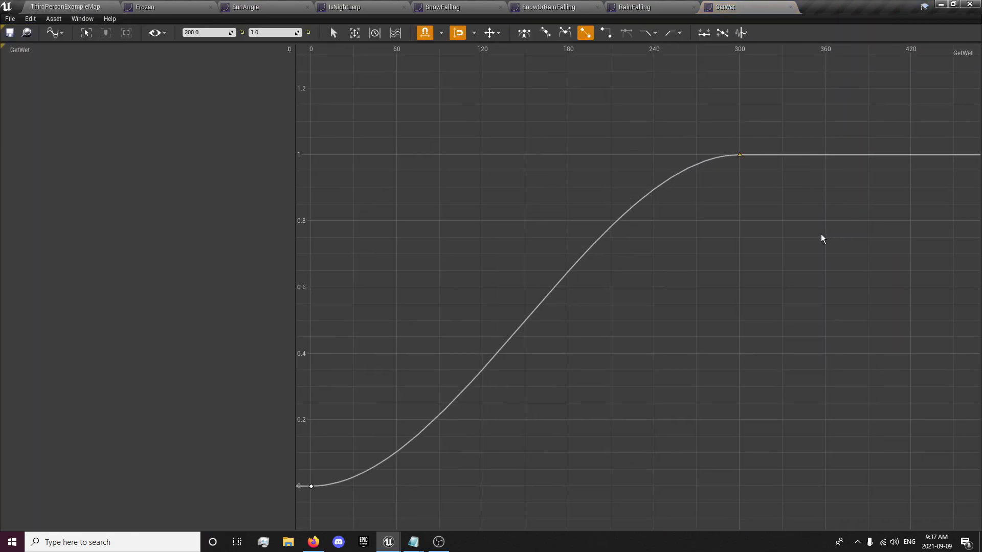
{"action": "left_click", "coordinate": [60, 6]}
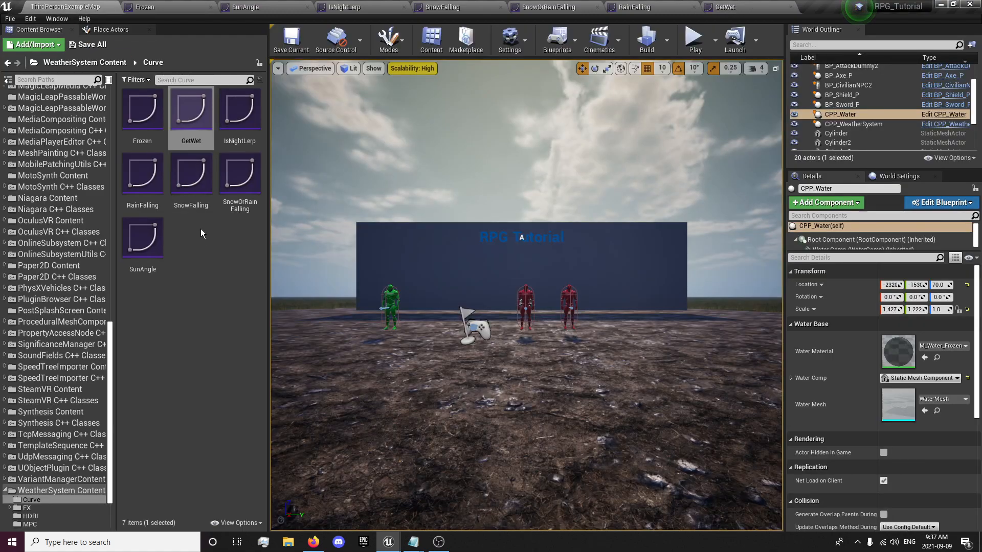
- Reopen the SunAngle curve to review its full shape, and return to the level editor
{"action": "double_click", "coordinate": [146, 262]}
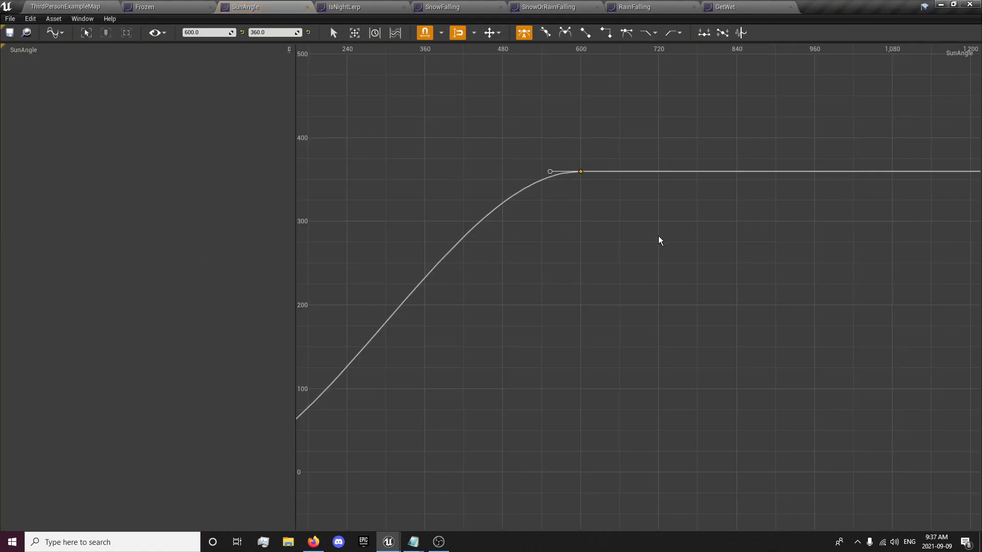
{"action": "key", "text": "f"}
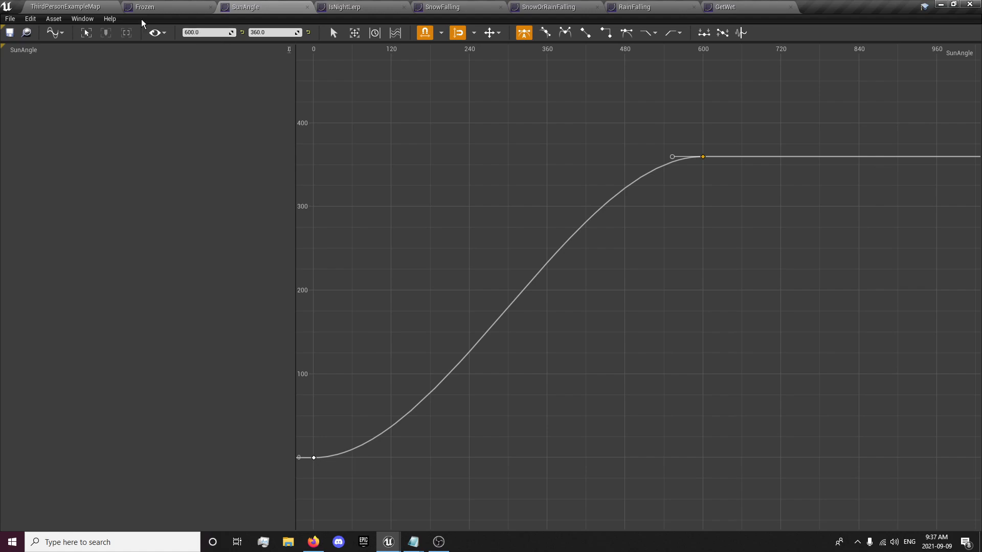
{"action": "left_click", "coordinate": [70, 8]}
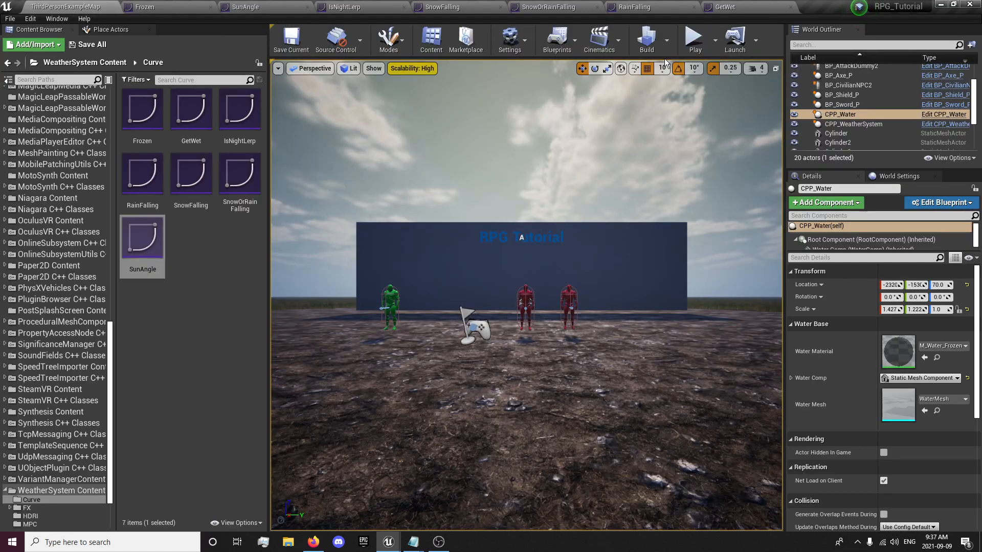
{"action": "left_click", "coordinate": [210, 302]}
{"action": "left_click_drag", "start_coordinate": [109, 350], "coordinate": [108, 110]}
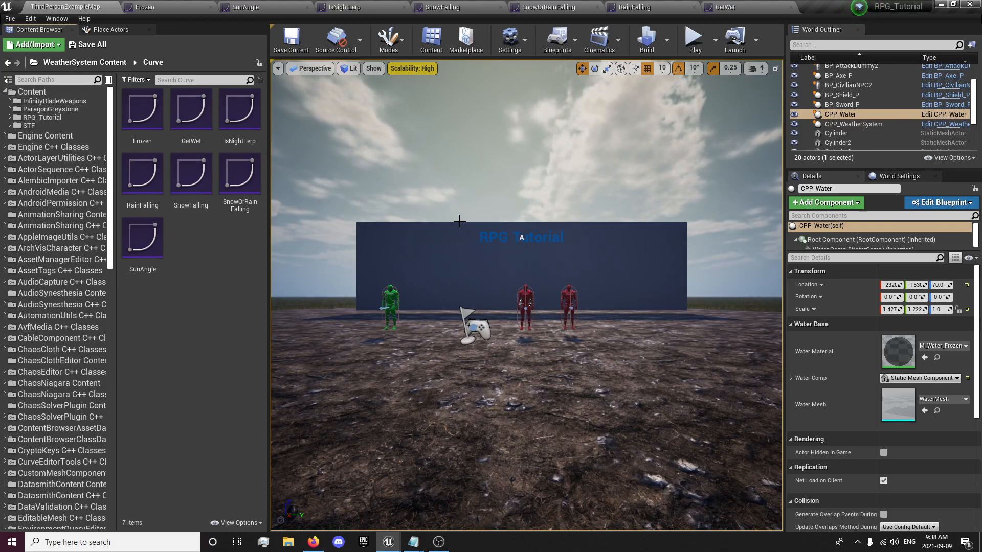
- Select the CPP_WeatherSystem actor in the level and set its Snow Blend Max to 150
{"action": "key", "text": "f"}
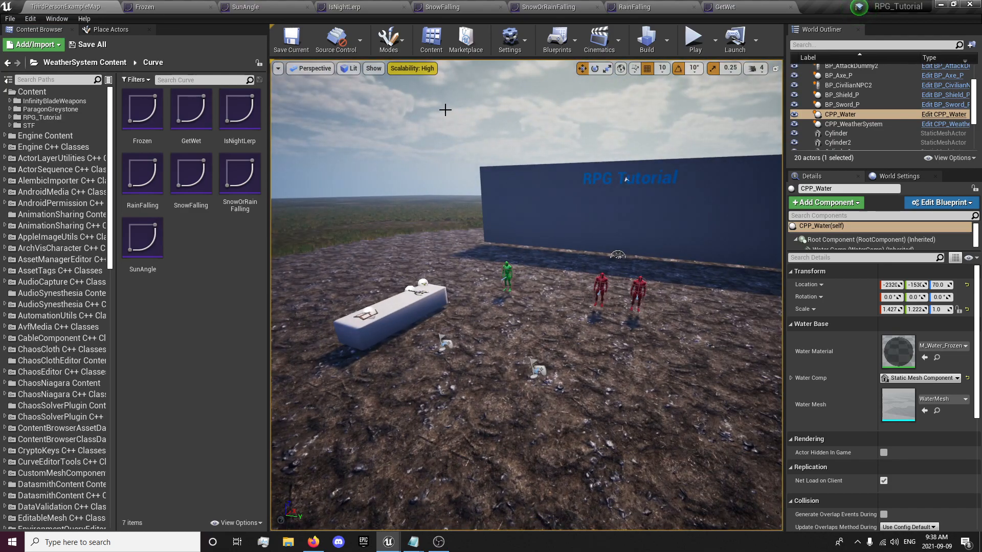
{"action": "left_click", "coordinate": [448, 104]}
{"action": "left_click_drag", "start_coordinate": [975, 322], "coordinate": [976, 351]}
{"action": "scroll", "coordinate": [883, 396], "scroll_direction": "down", "scroll_amount": 6}
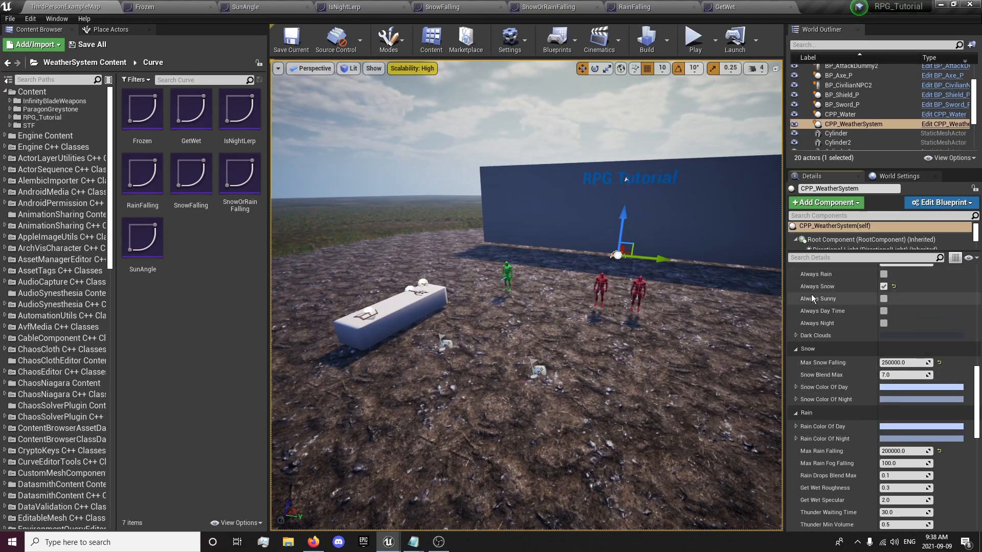
{"action": "scroll", "coordinate": [813, 297], "scroll_direction": "up", "scroll_amount": 2}
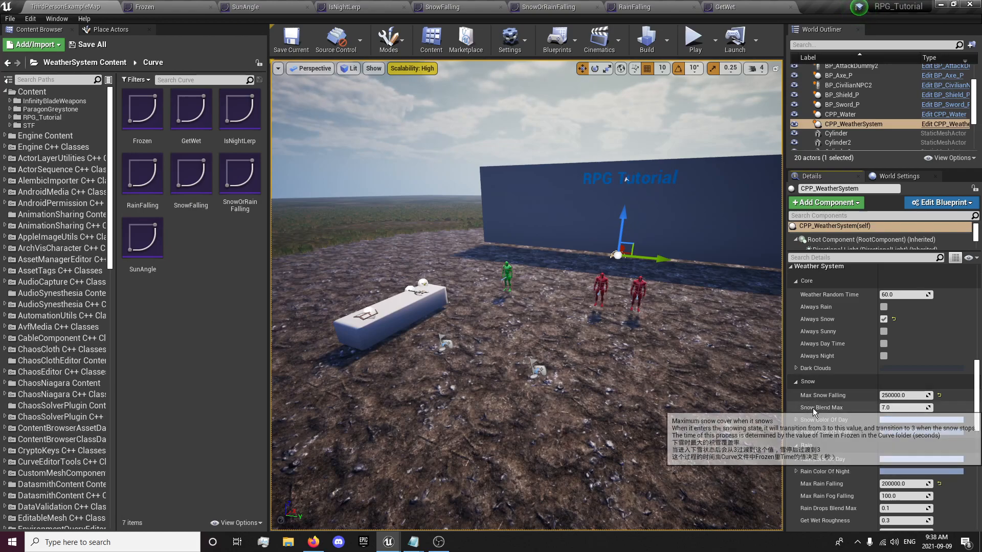
{"action": "left_click", "coordinate": [893, 409]}
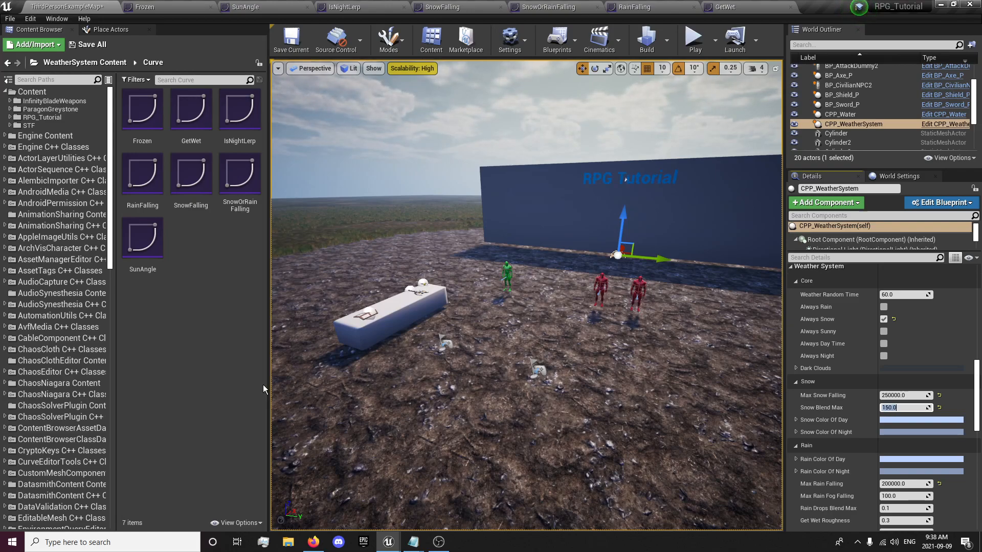
{"action": "left_click", "coordinate": [239, 370]}
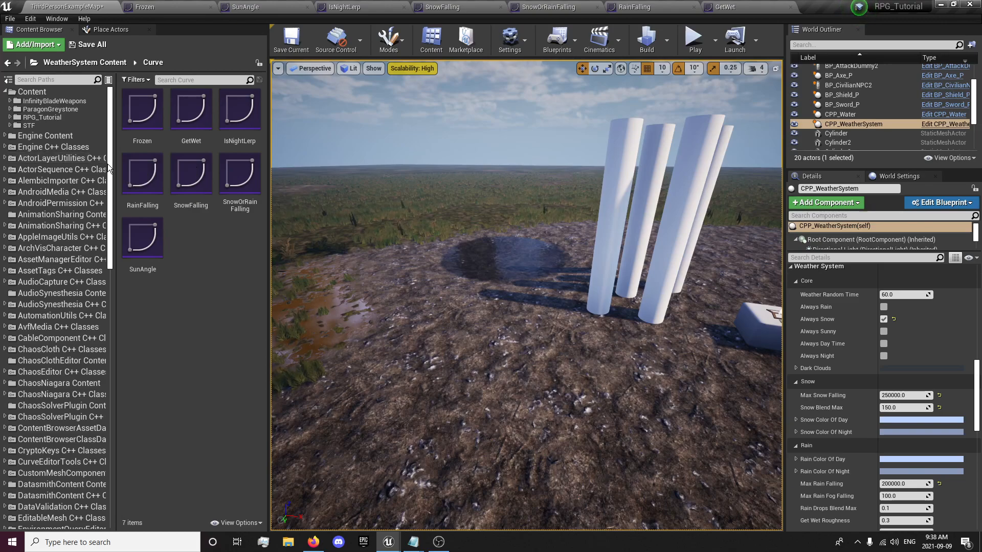
- Browse to the v2 landscape material folder inside STF/Pack03-LandscapePro/Environment/Landscape/Landscape
{"action": "left_click", "coordinate": [30, 125]}
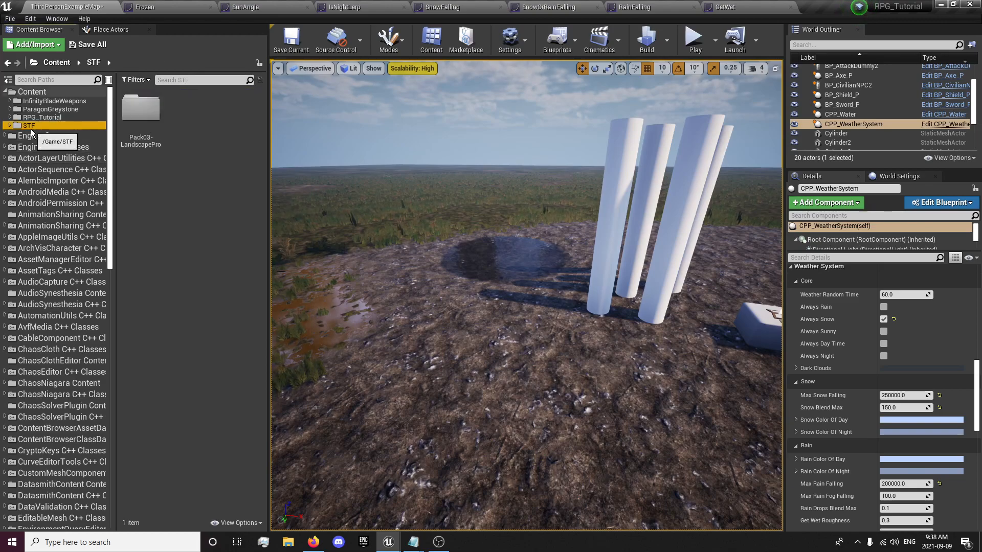
{"action": "double_click", "coordinate": [142, 126]}
{"action": "mouse_move", "coordinate": [334, 227]}
{"action": "right_mouse_down"}
{"action": "mouse_move", "coordinate": [276, 220]}
{"action": "mouse_move", "coordinate": [335, 227]}
{"action": "right_mouse_up"}
{"action": "key", "text": "w"}
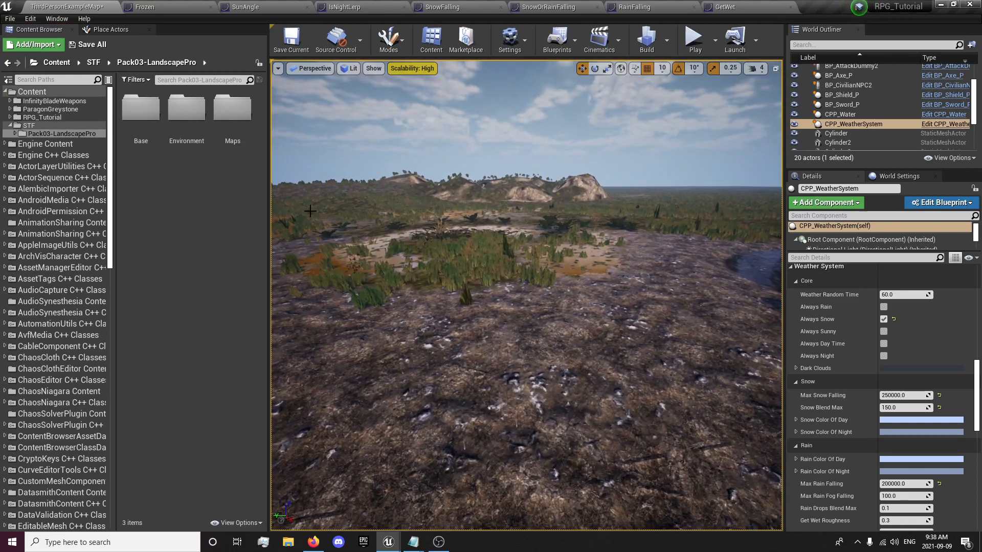
{"action": "double_click", "coordinate": [186, 115]}
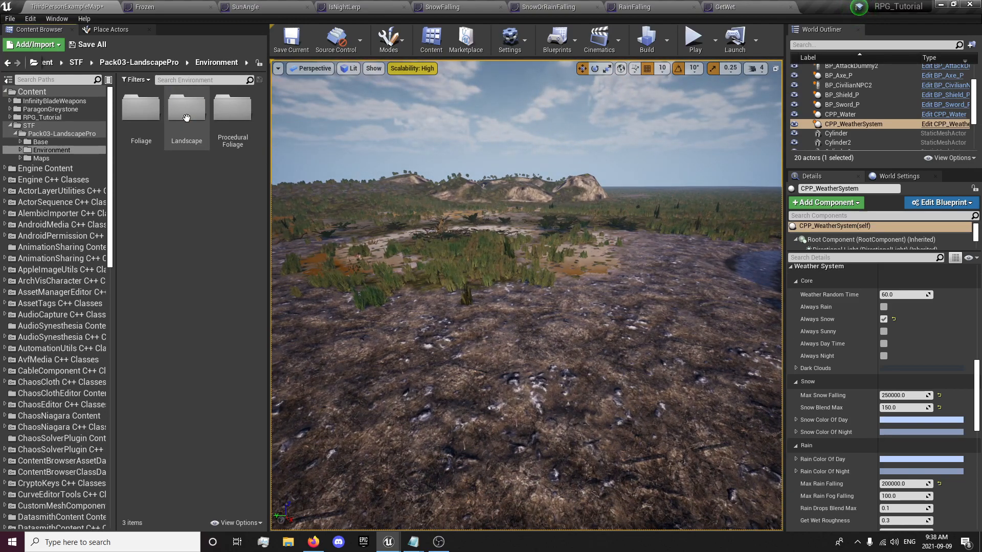
{"action": "double_click", "coordinate": [186, 118]}
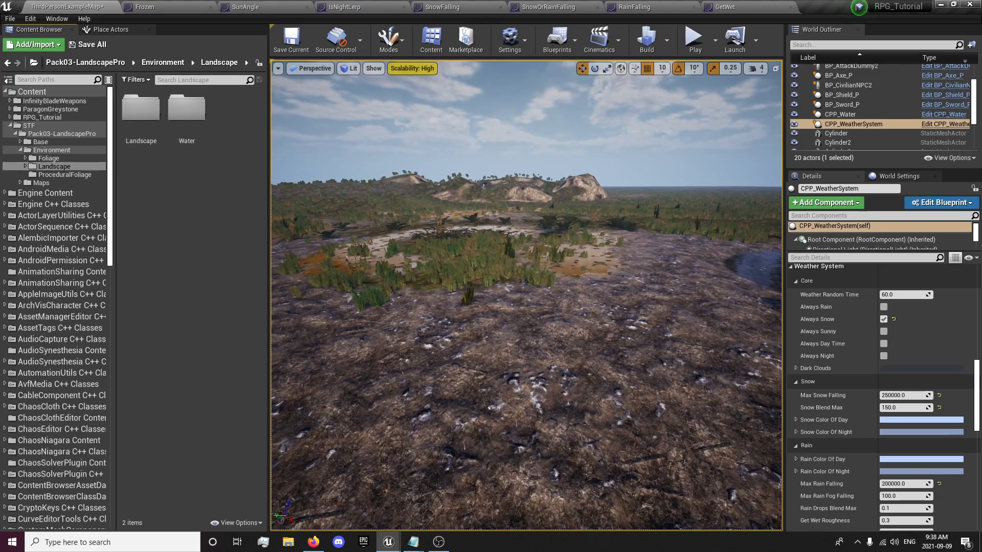
{"action": "double_click", "coordinate": [137, 120]}
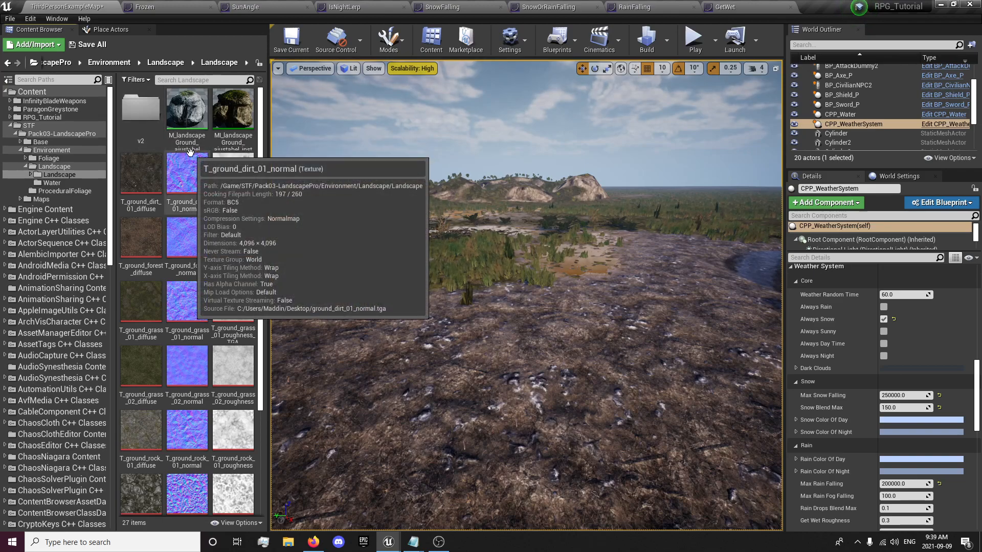
{"action": "double_click", "coordinate": [139, 120]}
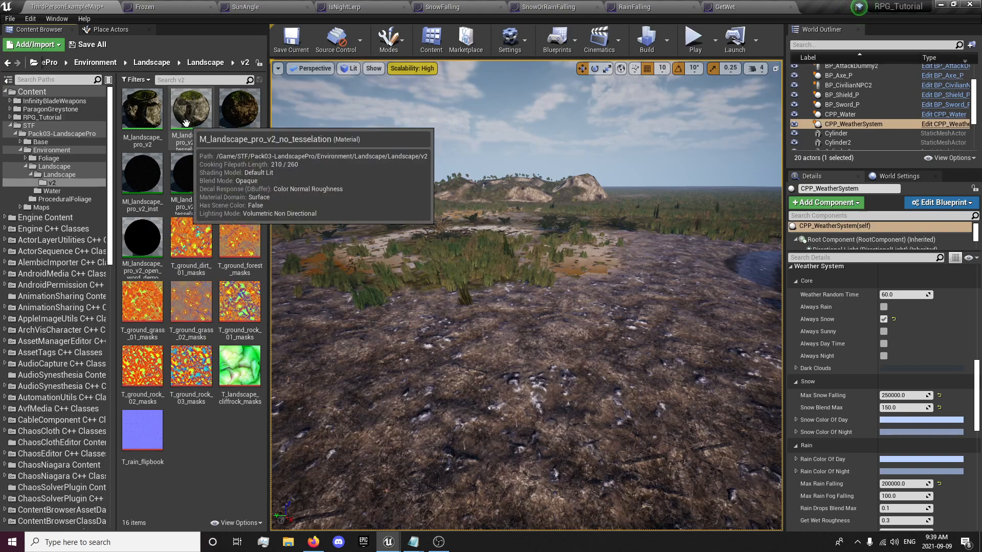
- Open the v2 open-world demo landscape material instance, locate its parent M_landscape_pro_v2_no_tesselation and open that material
{"action": "double_click", "coordinate": [154, 243]}
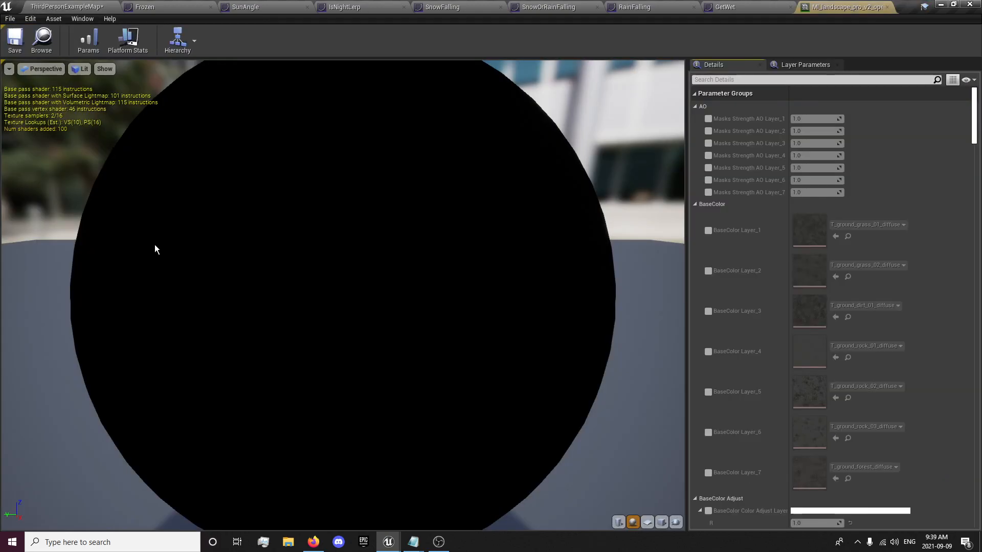
{"action": "left_click_drag", "start_coordinate": [973, 138], "coordinate": [973, 517]}
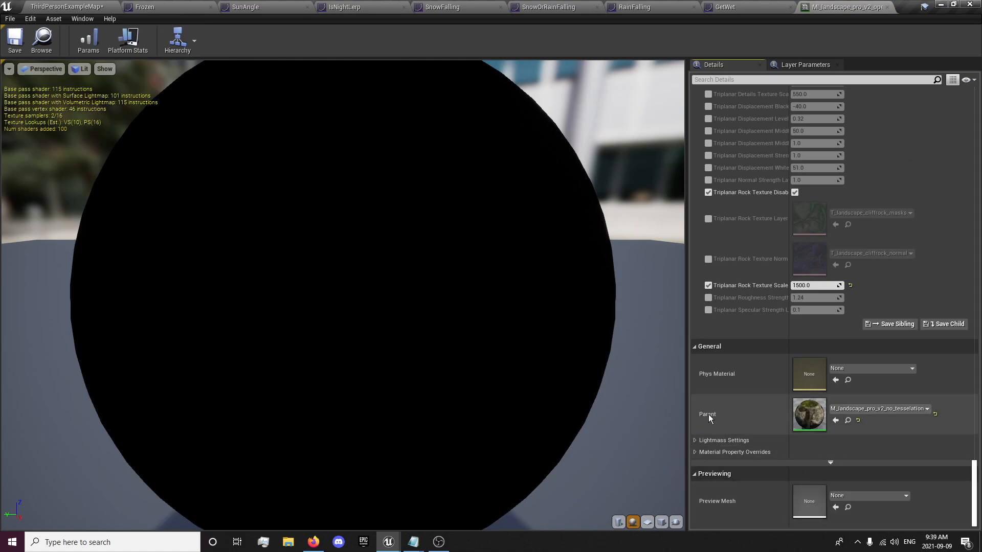
{"action": "left_click", "coordinate": [848, 420]}
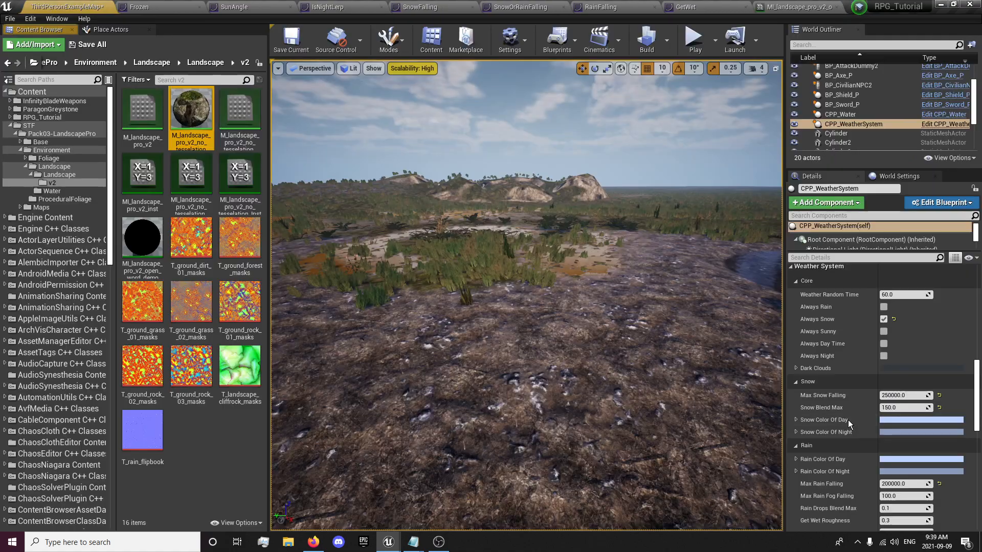
{"action": "double_click", "coordinate": [191, 121]}
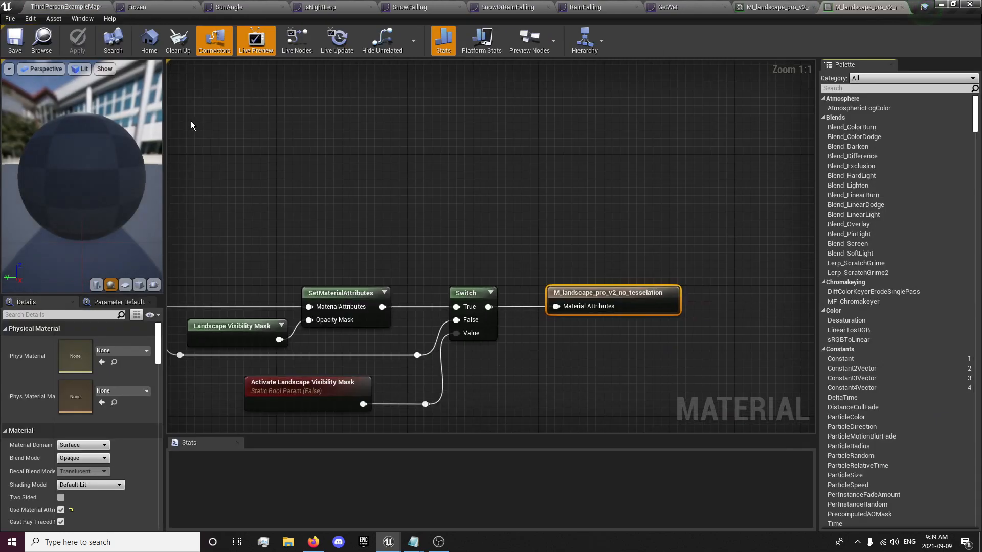
- Find the MF_landscape_layer function feeding the layer blend in the material graph and open it for editing
{"action": "scroll", "coordinate": [391, 251], "scroll_direction": "down", "scroll_amount": 5}
{"action": "right_click_drag", "start_coordinate": [409, 322], "coordinate": [813, 429]}
{"action": "scroll", "coordinate": [433, 194], "scroll_direction": "up", "scroll_amount": 4}
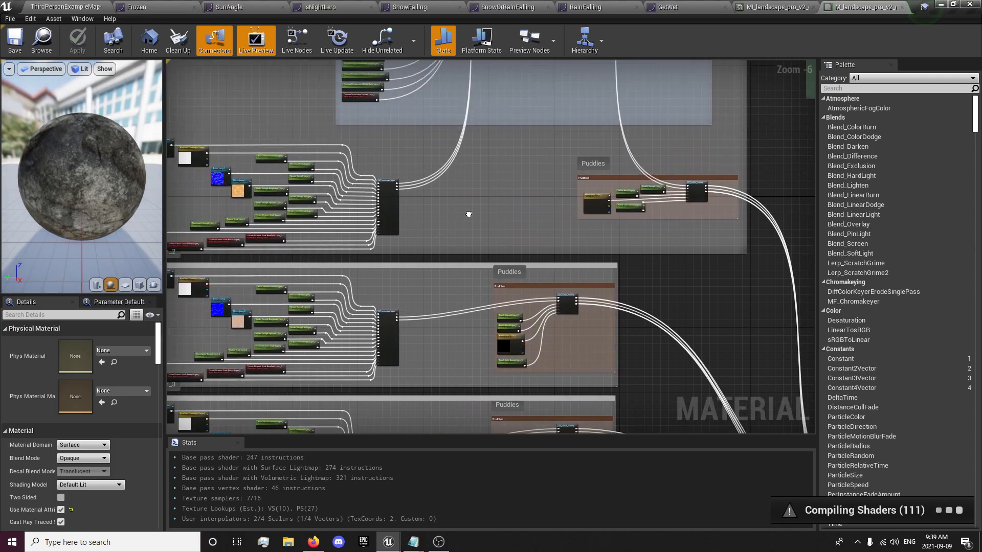
{"action": "scroll", "coordinate": [460, 218], "scroll_direction": "down", "scroll_amount": 4}
{"action": "right_click_drag", "start_coordinate": [716, 256], "coordinate": [287, 150]}
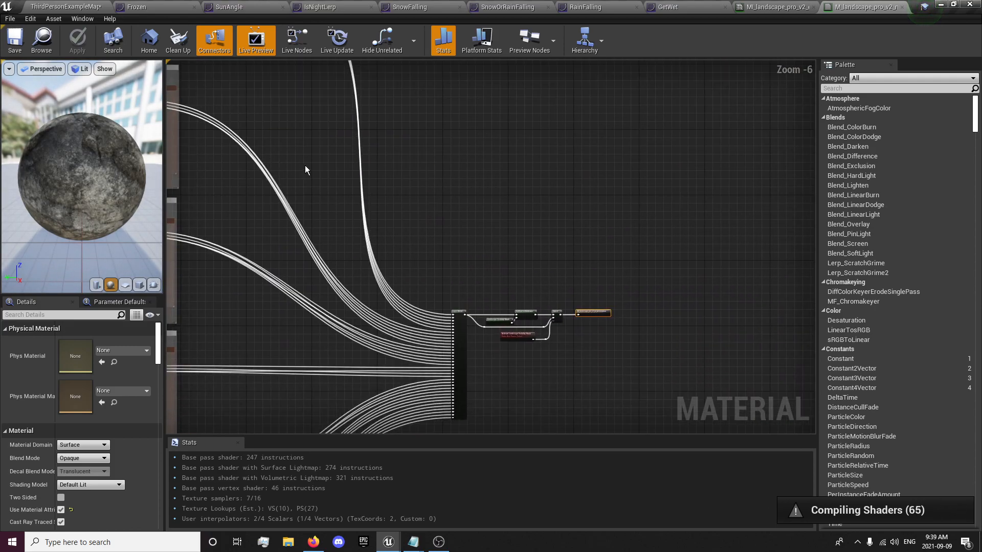
{"action": "scroll", "coordinate": [499, 270], "scroll_direction": "up", "scroll_amount": 2}
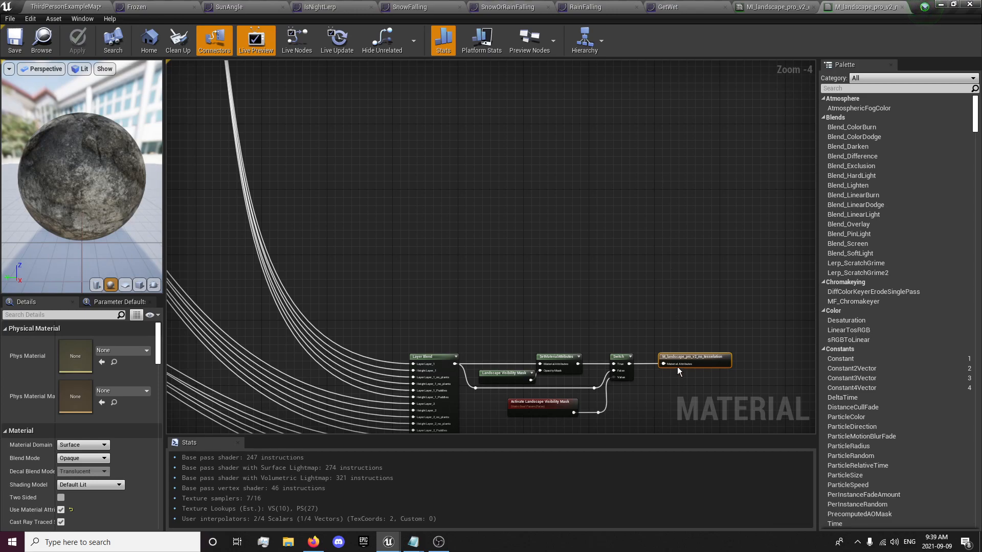
{"action": "right_click_drag", "start_coordinate": [378, 196], "coordinate": [649, 274]}
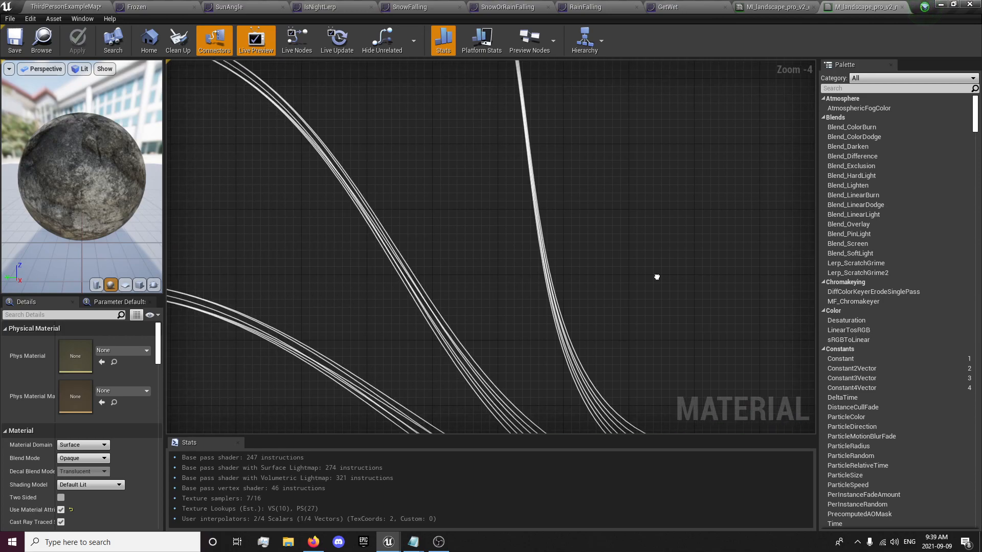
{"action": "scroll", "coordinate": [408, 213], "scroll_direction": "down", "scroll_amount": 4}
{"action": "right_click_drag", "start_coordinate": [408, 212], "coordinate": [521, 296]}
{"action": "scroll", "coordinate": [510, 257], "scroll_direction": "up", "scroll_amount": 4}
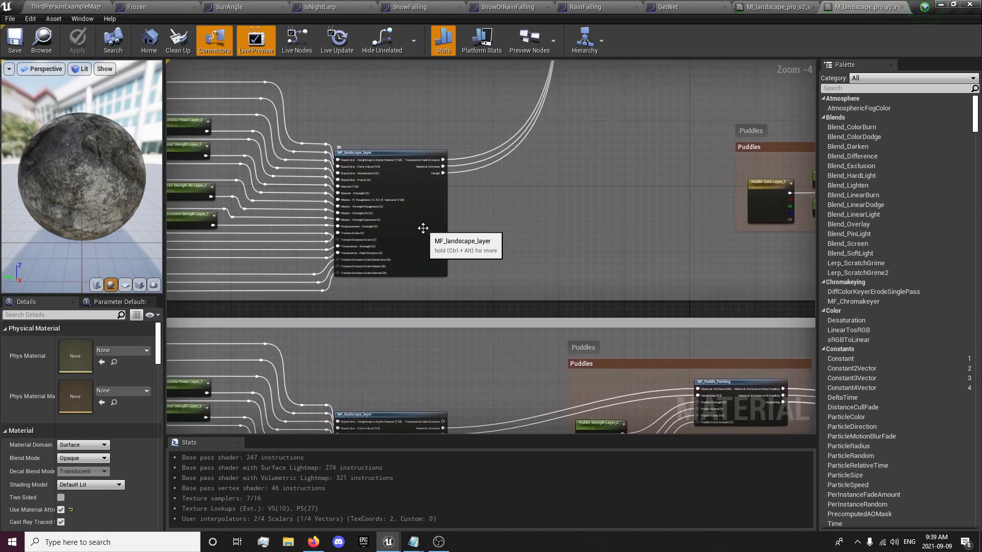
{"action": "double_click", "coordinate": [423, 229]}
{"action": "right_click_drag", "start_coordinate": [333, 366], "coordinate": [516, 367]}
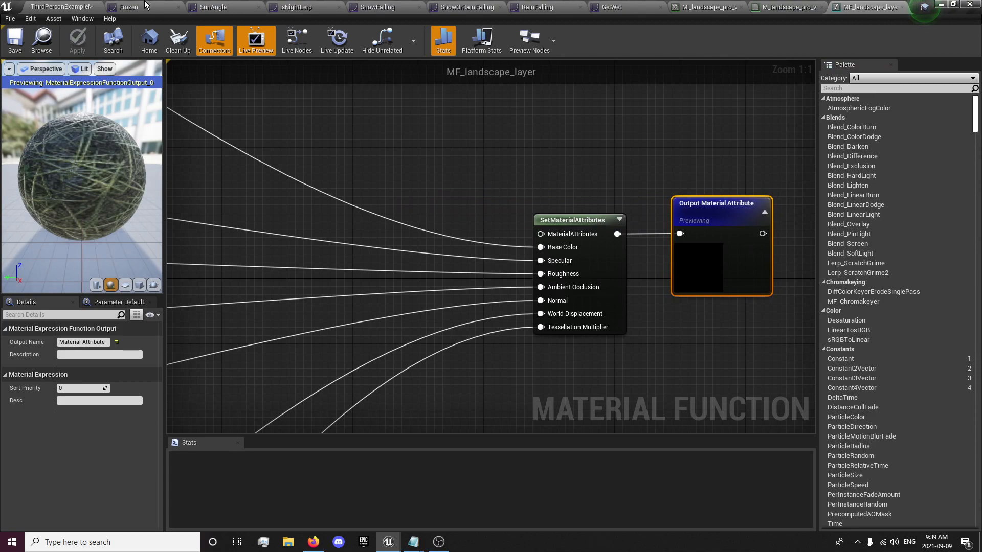
- Examine how MF_landscape_layer is used for each layer in the parent material, and compare it with the function's output attributes
{"action": "left_click", "coordinate": [67, 7]}
{"action": "left_click", "coordinate": [805, 8]}
{"action": "scroll", "coordinate": [506, 201], "scroll_direction": "down", "scroll_amount": 6}
{"action": "mouse_move", "coordinate": [392, 204]}
{"action": "right_mouse_down"}
{"action": "mouse_move", "coordinate": [648, 286]}
{"action": "mouse_move", "coordinate": [797, 177]}
{"action": "mouse_move", "coordinate": [869, 260]}
{"action": "mouse_move", "coordinate": [421, 256]}
{"action": "mouse_move", "coordinate": [402, 214]}
{"action": "right_mouse_up"}
{"action": "scroll", "coordinate": [562, 239], "scroll_direction": "up", "scroll_amount": 2}
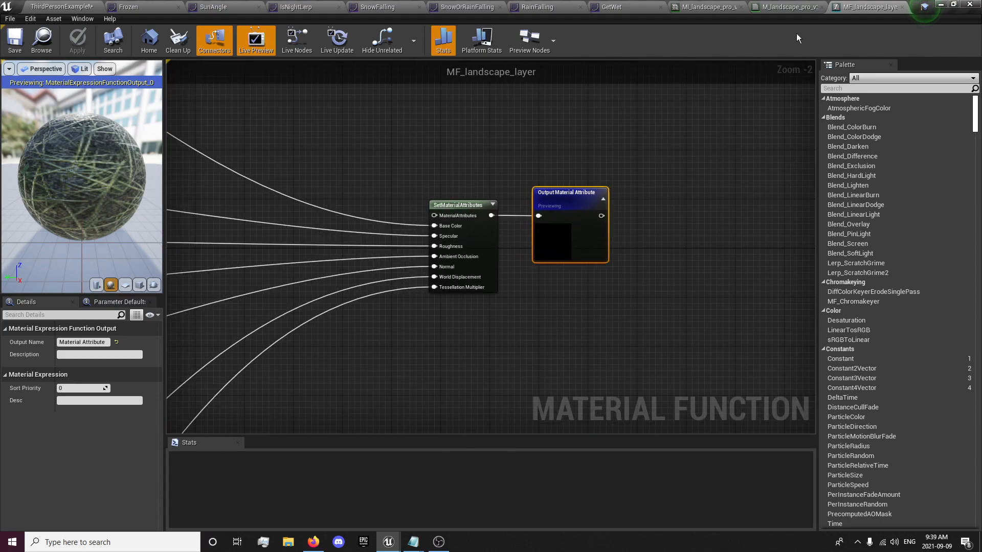
{"action": "left_click", "coordinate": [778, 9]}
{"action": "scroll", "coordinate": [327, 266], "scroll_direction": "down", "scroll_amount": 2}
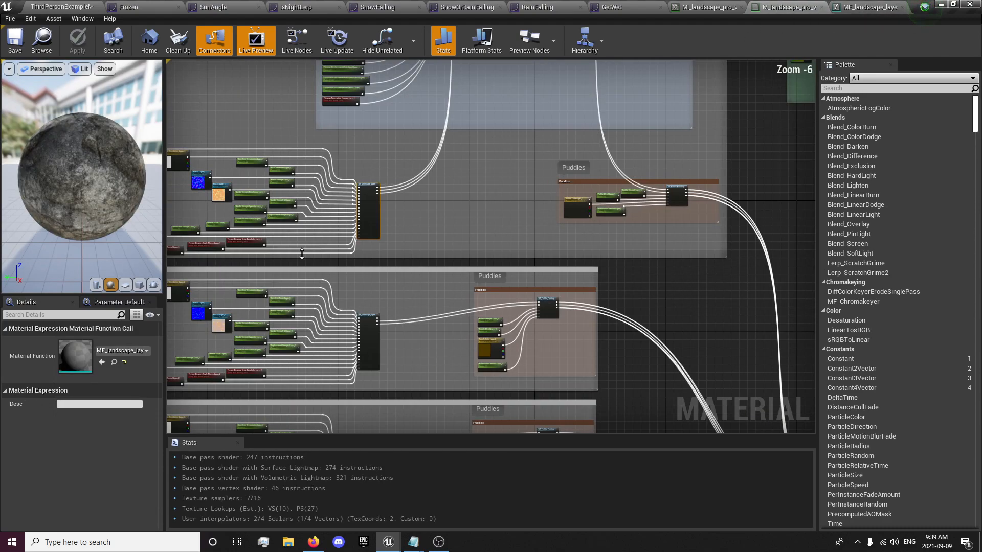
{"action": "right_click_drag", "start_coordinate": [287, 246], "coordinate": [310, 294]}
{"action": "scroll", "coordinate": [448, 298], "scroll_direction": "up", "scroll_amount": 4}
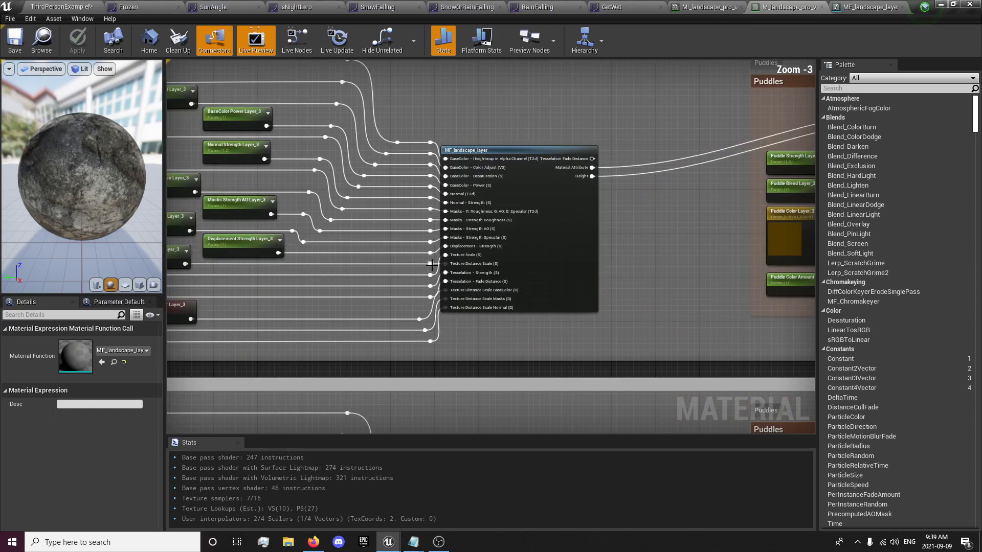
{"action": "scroll", "coordinate": [466, 372], "scroll_direction": "down", "scroll_amount": 2}
{"action": "mouse_move", "coordinate": [465, 372]}
{"action": "right_mouse_down"}
{"action": "mouse_move", "coordinate": [409, 115]}
{"action": "mouse_move", "coordinate": [446, 377]}
{"action": "right_mouse_up"}
{"action": "left_click", "coordinate": [847, 6]}
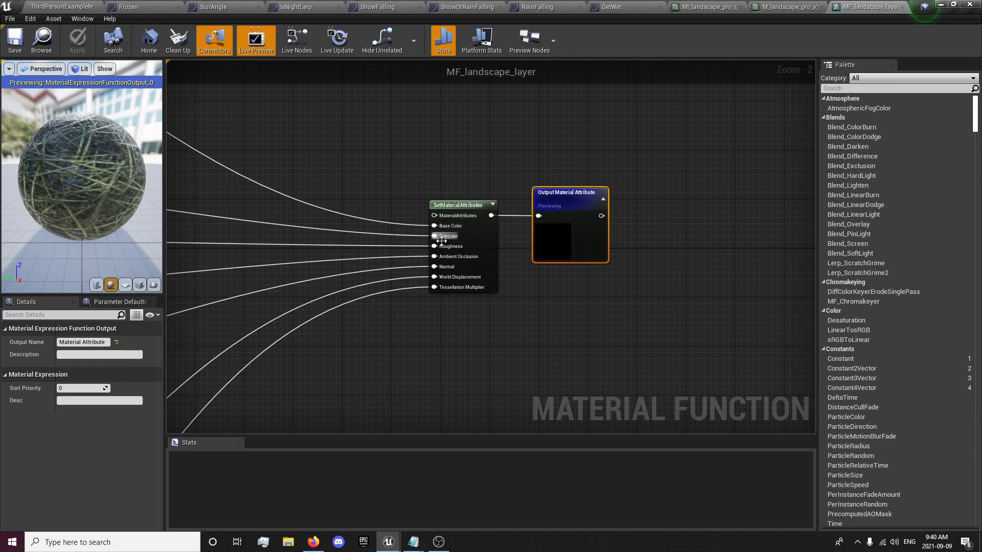
- Return to the level editor and select the MF_WeatherBlend function in the WeatherSystem Content folder
{"action": "left_click", "coordinate": [47, 7]}
{"action": "left_click_drag", "start_coordinate": [113, 248], "coordinate": [109, 506]}
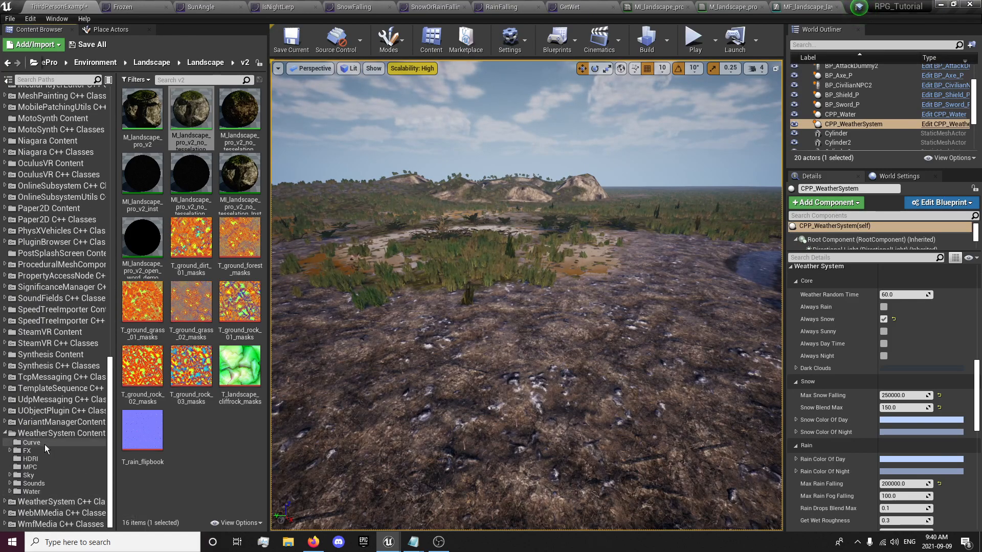
{"action": "left_click", "coordinate": [59, 432]}
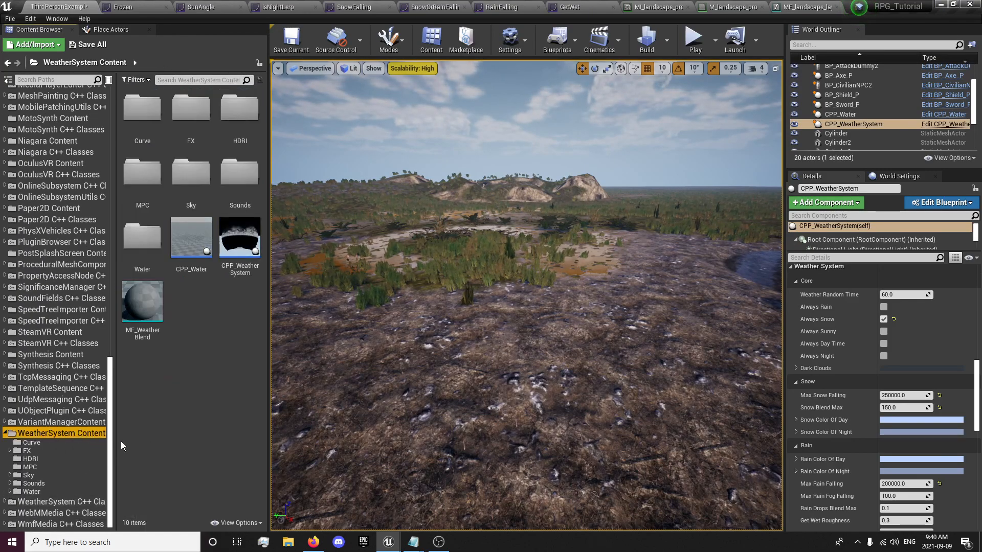
{"action": "left_click", "coordinate": [148, 323]}
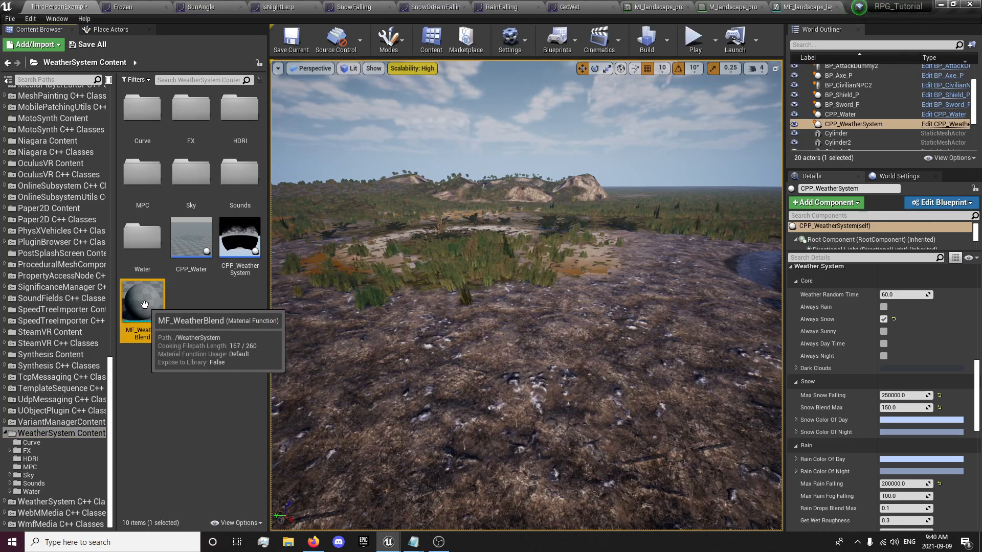
{"action": "left_click", "coordinate": [807, 7]}
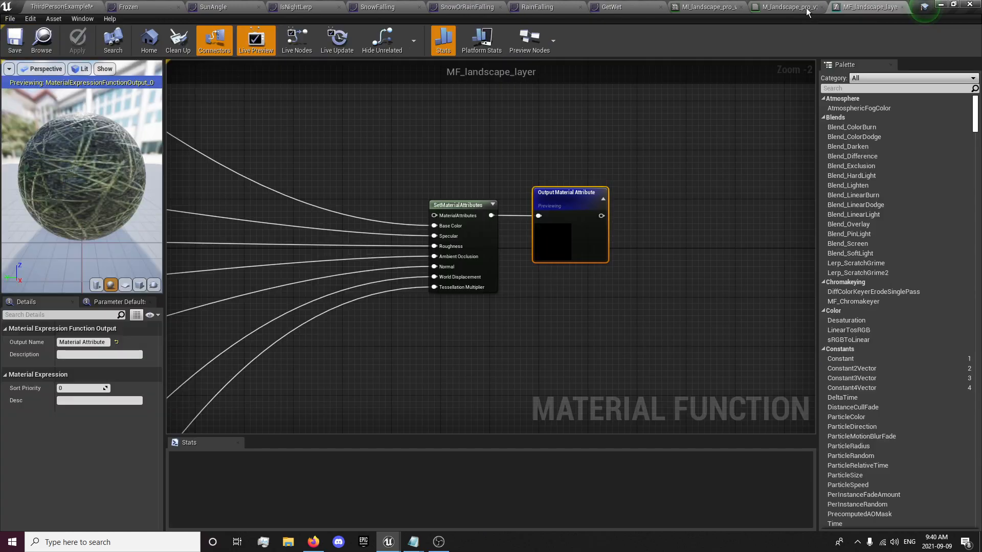
{"action": "right_click", "coordinate": [336, 86]}
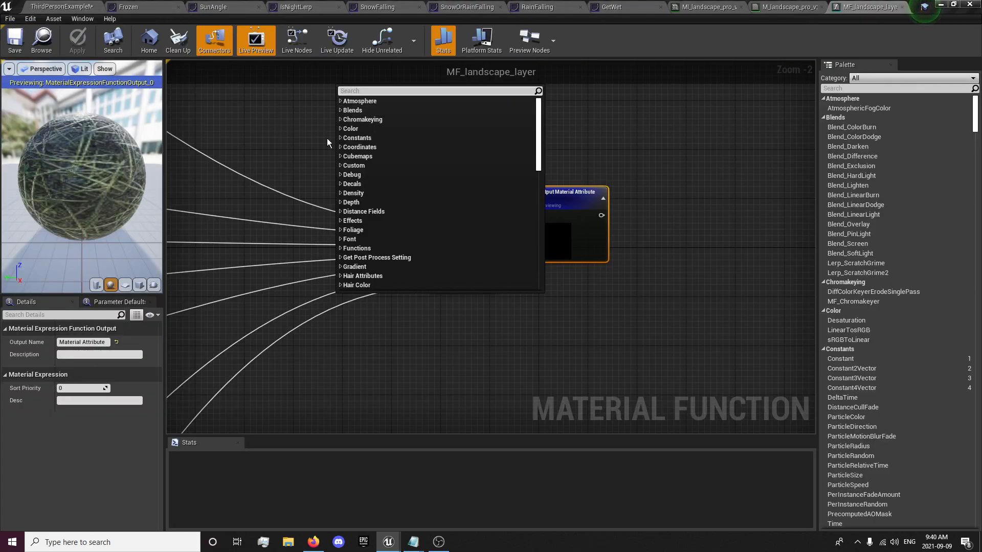
{"action": "type", "text": "weather"}
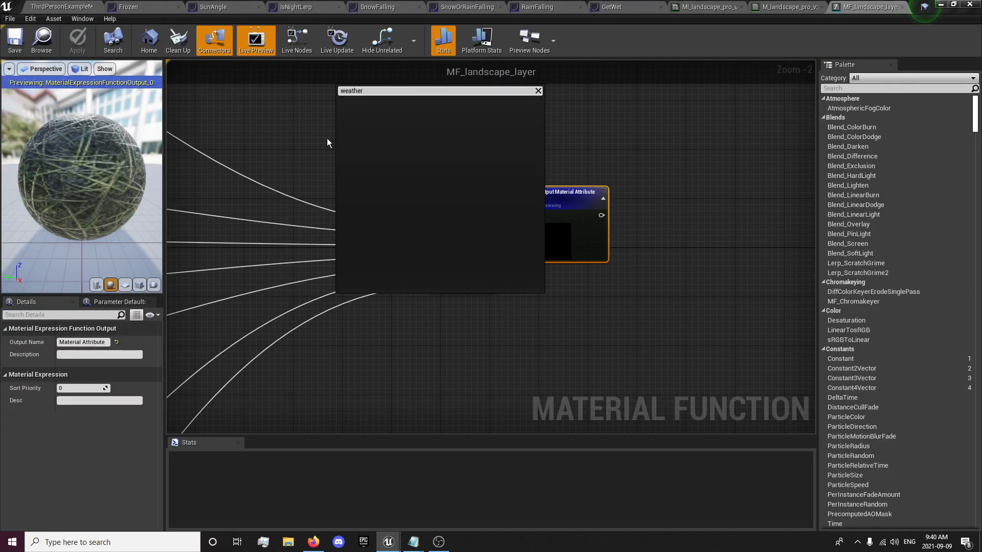
{"action": "left_click", "coordinate": [259, 135]}
- Undock the MF_landscape_layer editor, add MF_WeatherBlend from the WeatherSystem Content folder to its graph, and dock the editor again
{"action": "left_click_drag", "start_coordinate": [869, 7], "coordinate": [450, 104]}
{"action": "scroll", "coordinate": [587, 236], "scroll_direction": "down", "scroll_amount": 4}
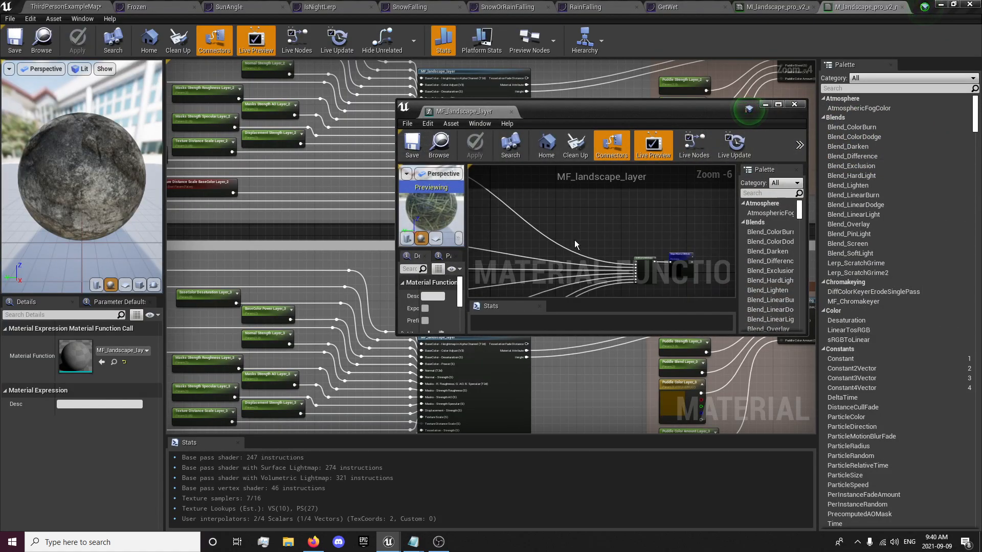
{"action": "left_click", "coordinate": [60, 10]}
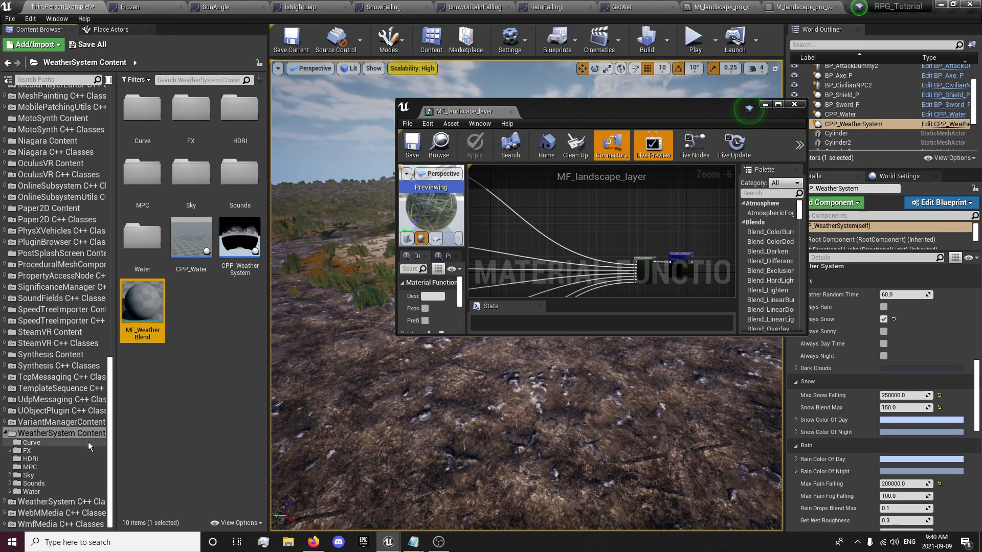
{"action": "left_click_drag", "start_coordinate": [144, 309], "coordinate": [590, 219]}
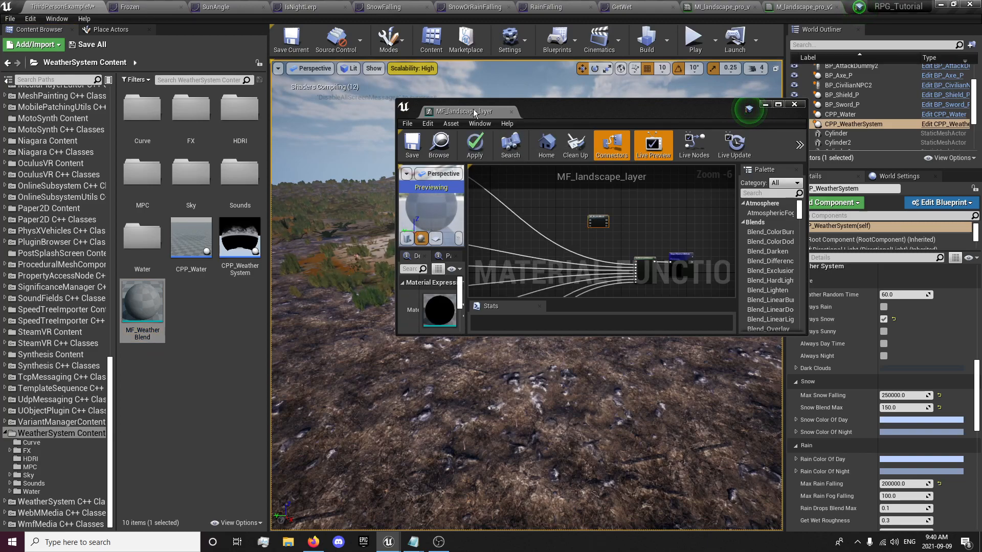
{"action": "left_click_drag", "start_coordinate": [449, 117], "coordinate": [830, 12]}
{"action": "scroll", "coordinate": [298, 128], "scroll_direction": "up", "scroll_amount": 4}
{"action": "right_click_drag", "start_coordinate": [299, 128], "coordinate": [496, 167]}
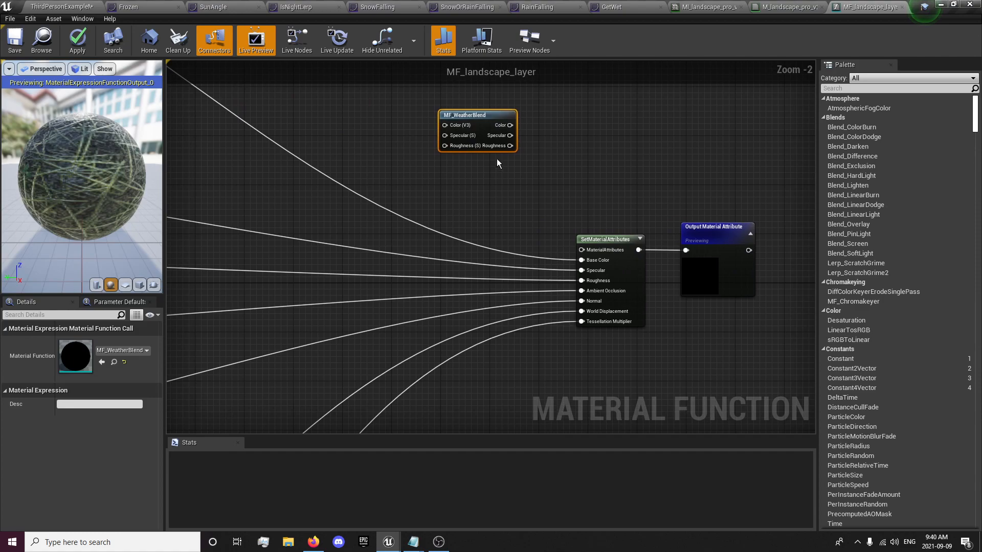
- Route the base color, specular and roughness wires through MF_WeatherBlend into SetMaterialAttributes, and save MF_landscape_layer
{"action": "left_click_drag", "start_coordinate": [481, 114], "coordinate": [523, 254]}
{"action": "scroll", "coordinate": [509, 245], "scroll_direction": "up", "scroll_amount": 1}
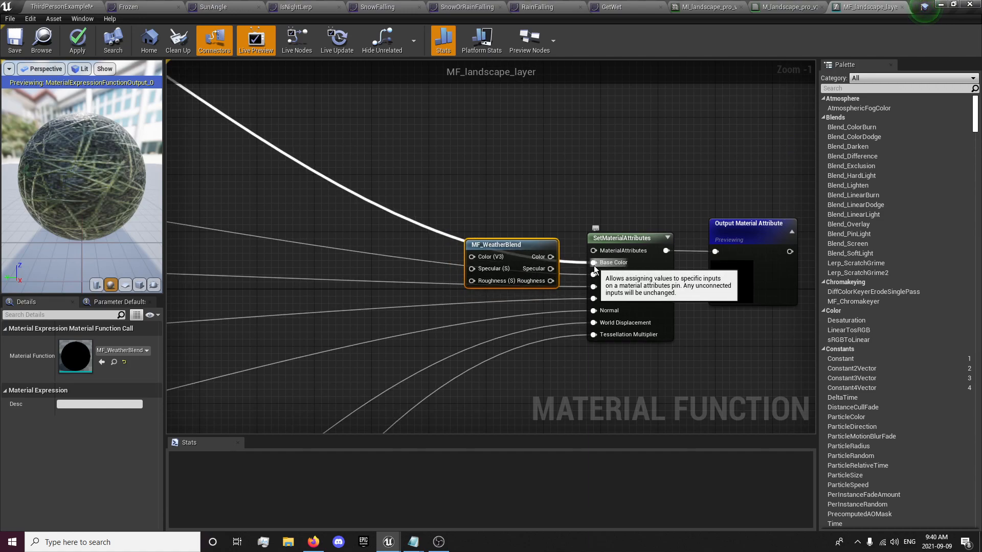
{"action": "left_click_drag", "start_coordinate": [593, 263], "coordinate": [574, 264], "text": "ctrl"}
{"action": "left_click_drag", "start_coordinate": [490, 260], "coordinate": [494, 262]}
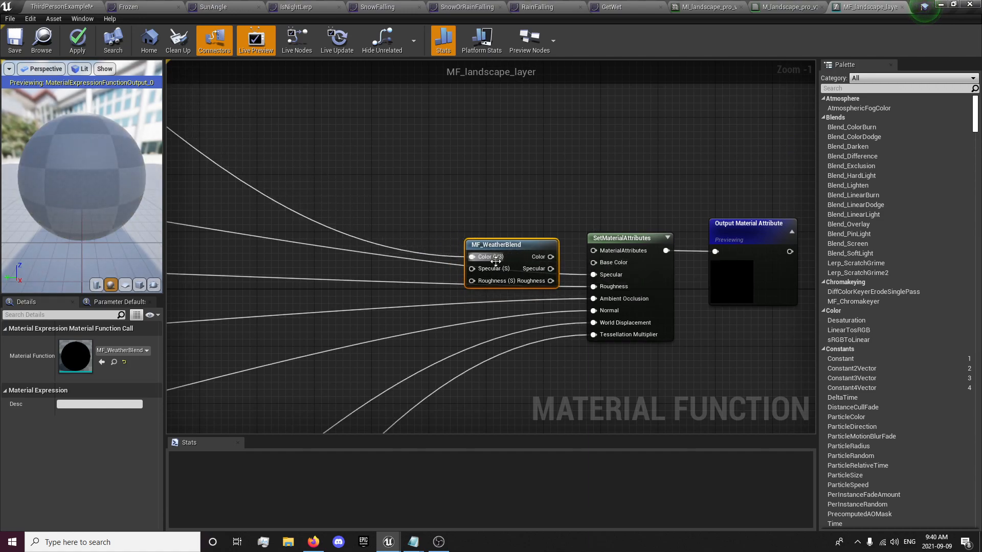
{"action": "left_click_drag", "start_coordinate": [593, 274], "coordinate": [483, 271], "text": "ctrl"}
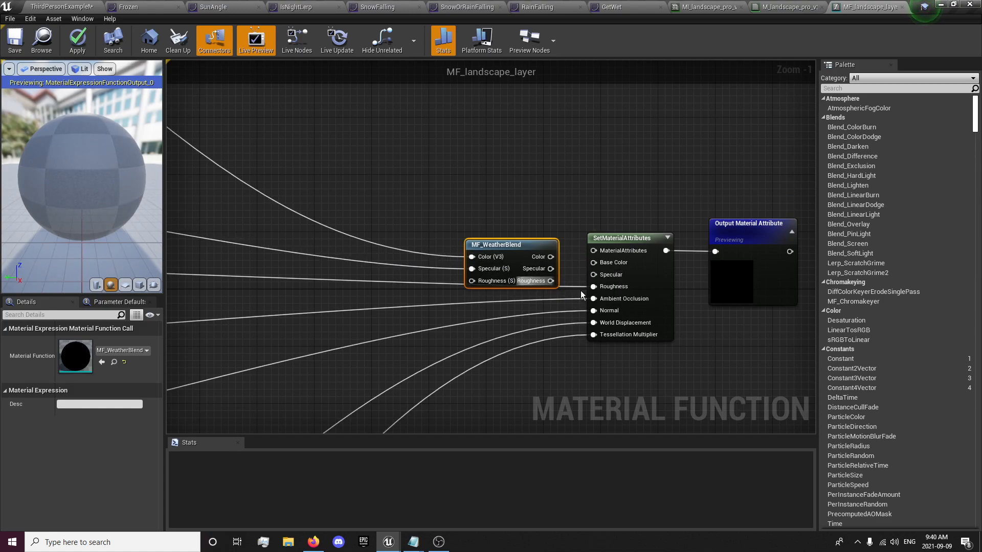
{"action": "left_click_drag", "start_coordinate": [592, 287], "coordinate": [486, 282], "text": "ctrl"}
{"action": "left_click_drag", "start_coordinate": [550, 257], "coordinate": [517, 262]}
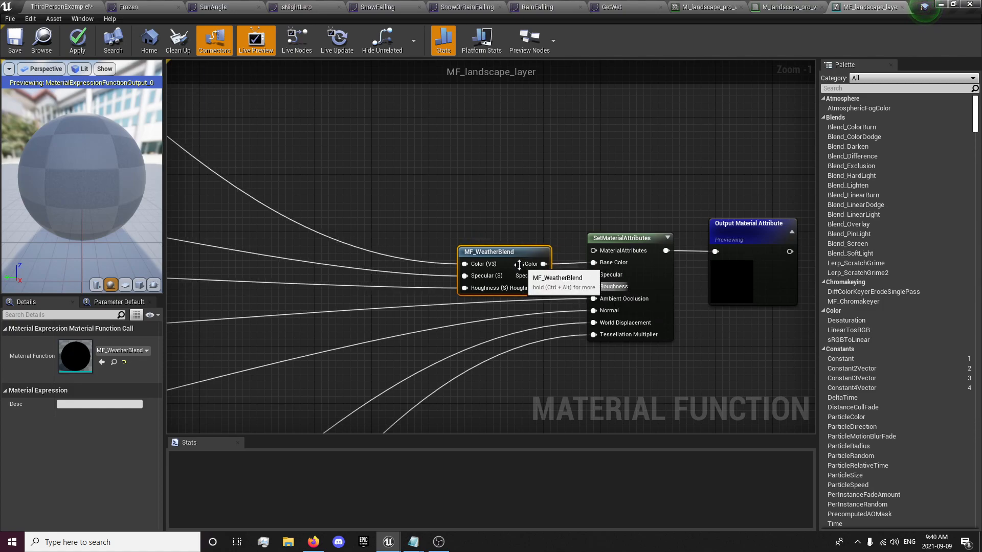
{"action": "left_click", "coordinate": [362, 211]}
{"action": "left_click", "coordinate": [15, 40]}
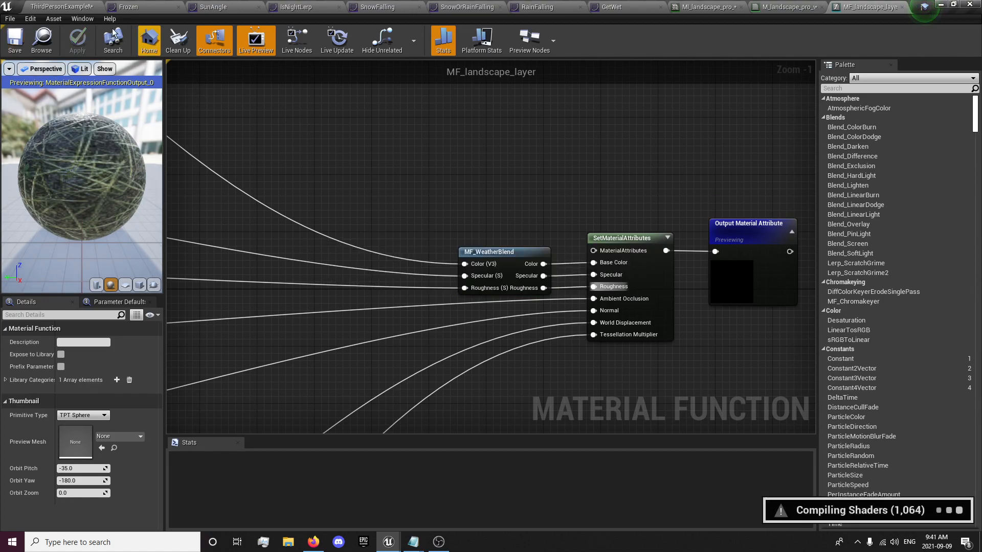
- Return to the level editor and save all modified assets
{"action": "left_click", "coordinate": [73, 7]}
{"action": "right_click_drag", "start_coordinate": [389, 241], "coordinate": [511, 253]}
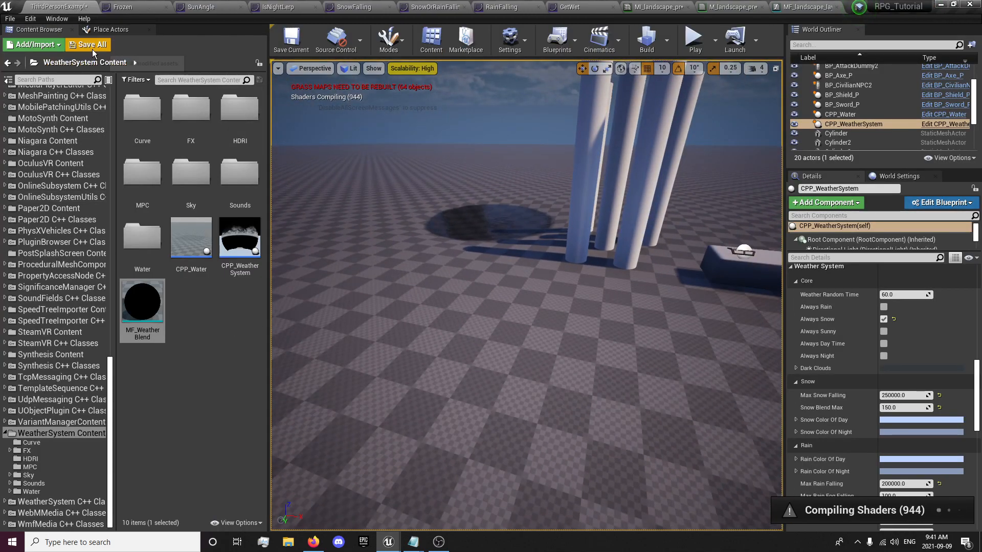
{"action": "left_click", "coordinate": [92, 45]}
{"action": "left_click", "coordinate": [575, 366]}
- Play the level and walk across the landscape to check the snow blending on the ground, and end the play session
{"action": "right_click_drag", "start_coordinate": [602, 287], "coordinate": [521, 288]}
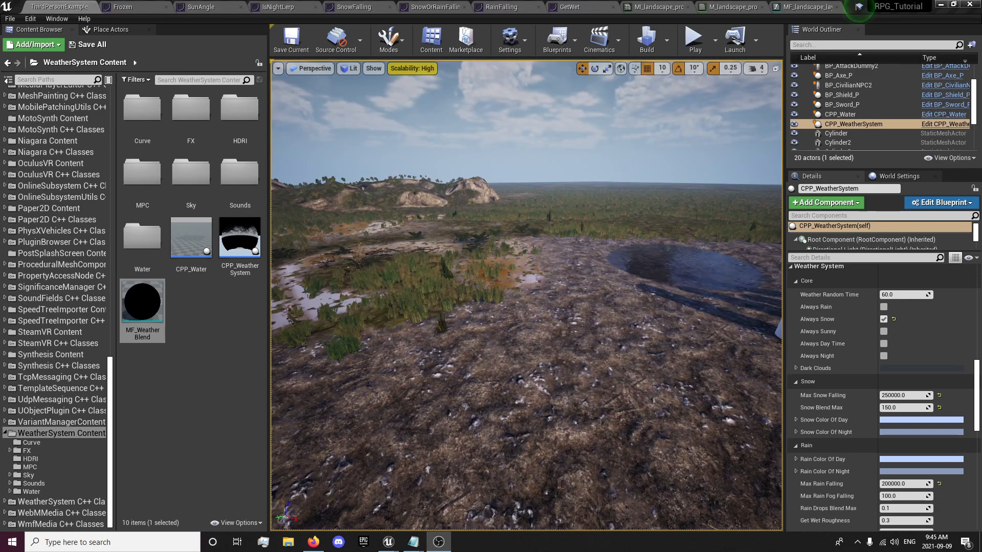
{"action": "right_click_drag", "start_coordinate": [593, 329], "coordinate": [550, 319]}
{"action": "left_click", "coordinate": [685, 51]}
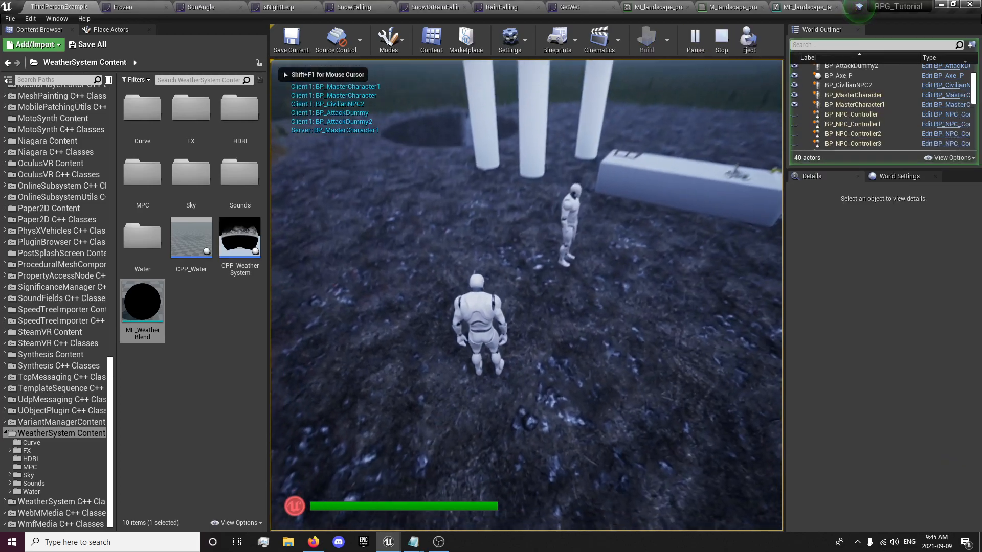
{"action": "key", "text": "w"}
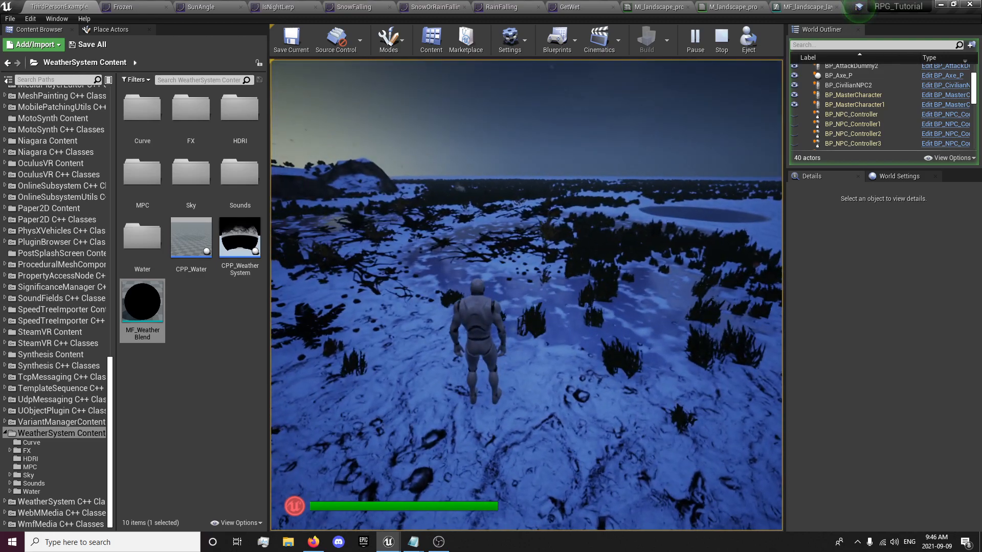
{"action": "key", "text": "w"}
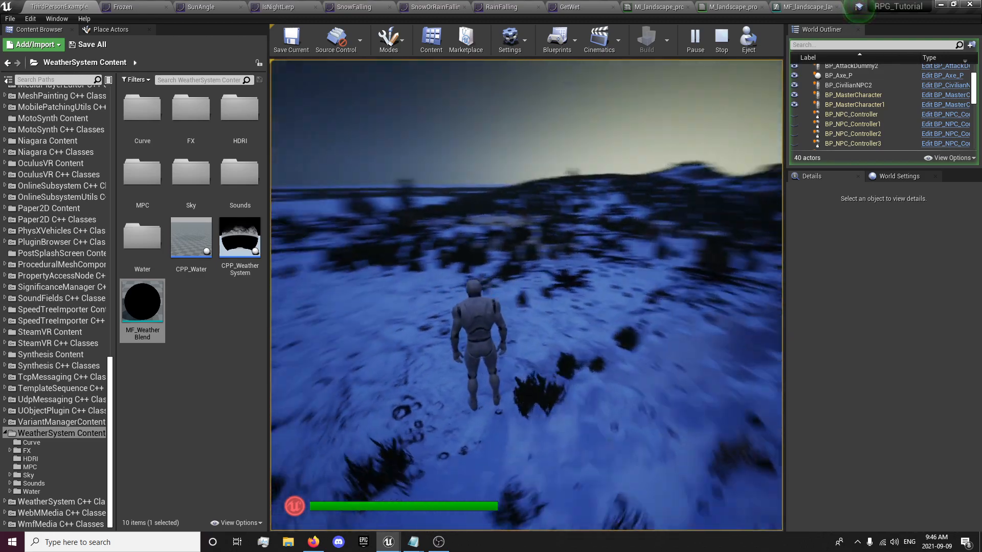
{"action": "key", "text": "w"}
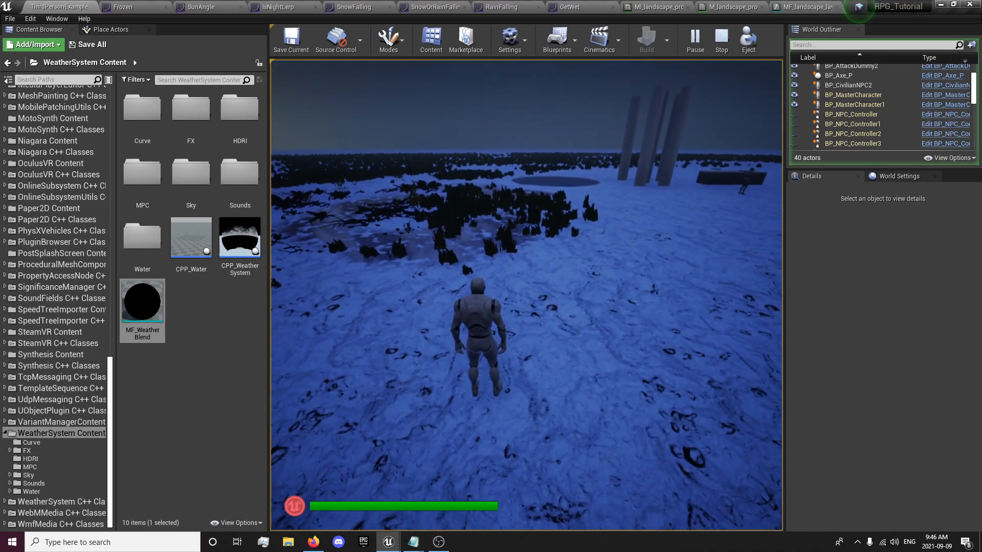
{"action": "key", "text": "Escape"}
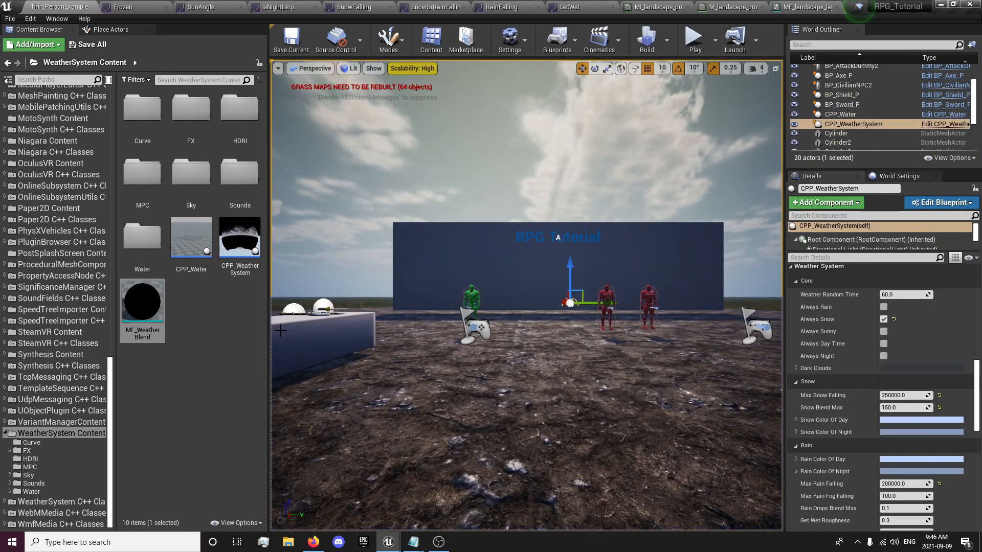
- Look over the level's grass and content folders, and review the landscape material and MF_landscape_layer graphs
{"action": "right_click_drag", "start_coordinate": [505, 279], "coordinate": [336, 274]}
{"action": "key", "text": "s"}
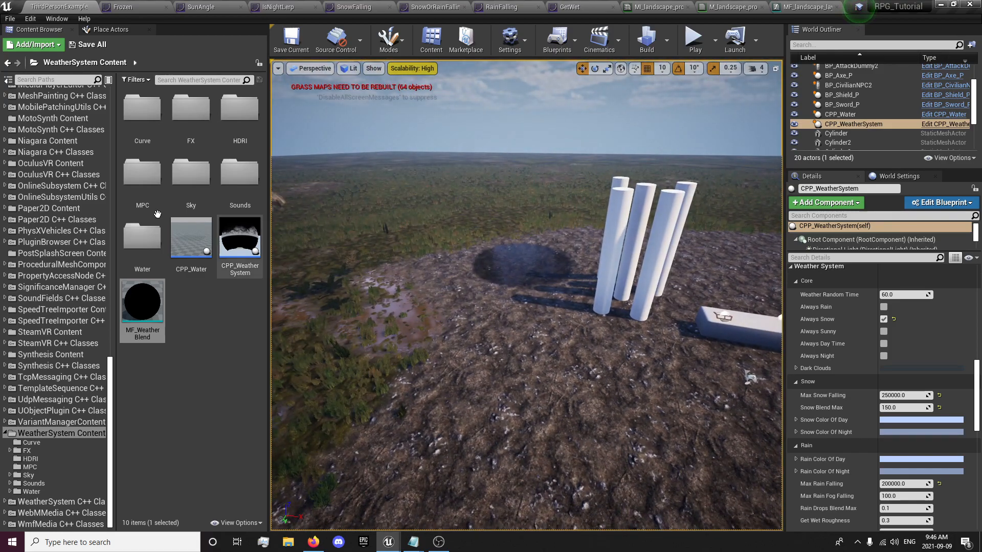
{"action": "left_click_drag", "start_coordinate": [108, 403], "coordinate": [109, 130]}
{"action": "left_click", "coordinate": [27, 167]}
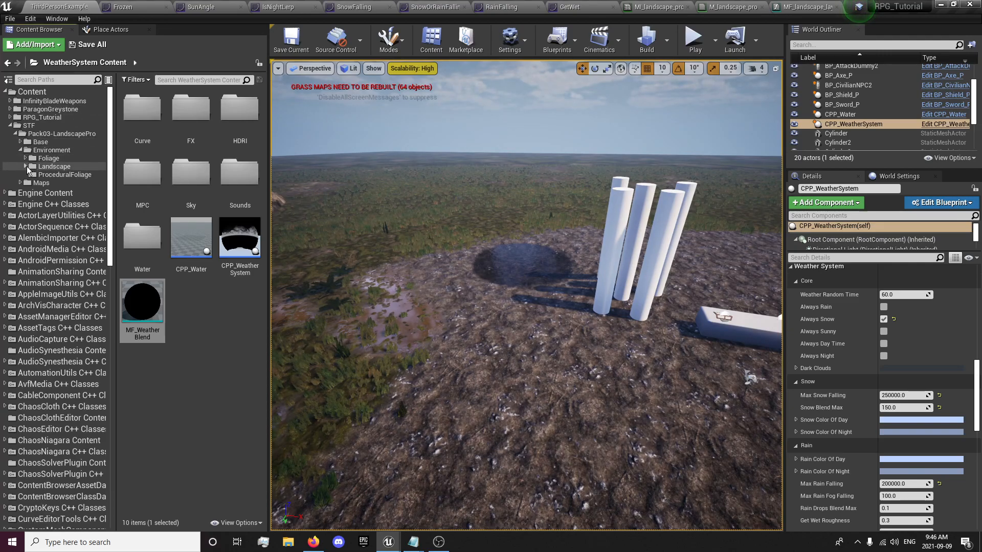
{"action": "left_click", "coordinate": [20, 150]}
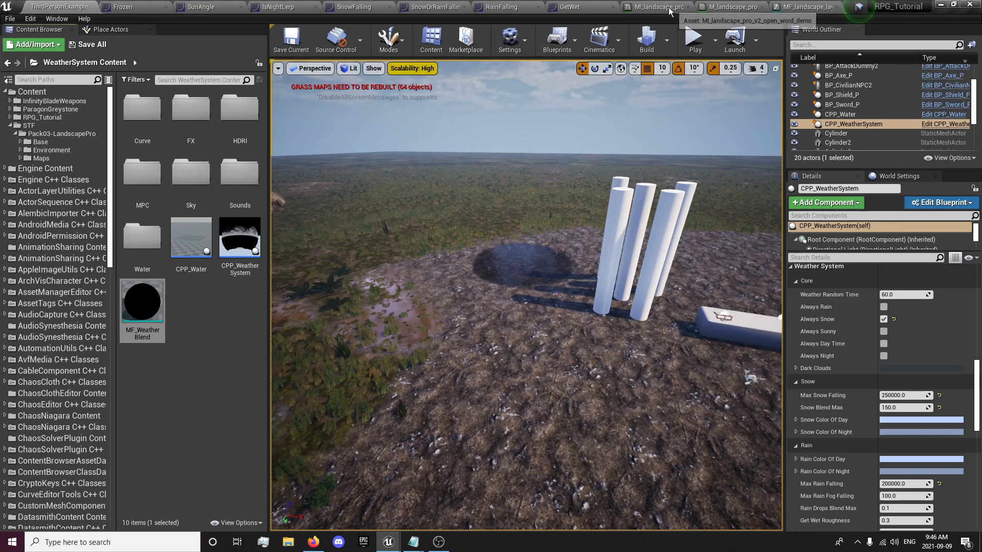
{"action": "left_click", "coordinate": [664, 7]}
{"action": "left_click", "coordinate": [786, 7]}
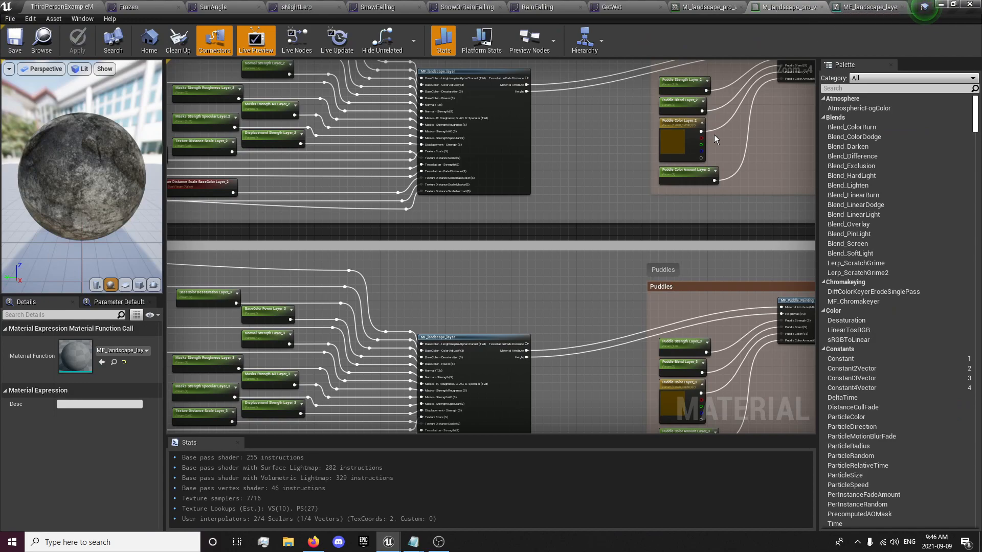
{"action": "left_click", "coordinate": [869, 7]}
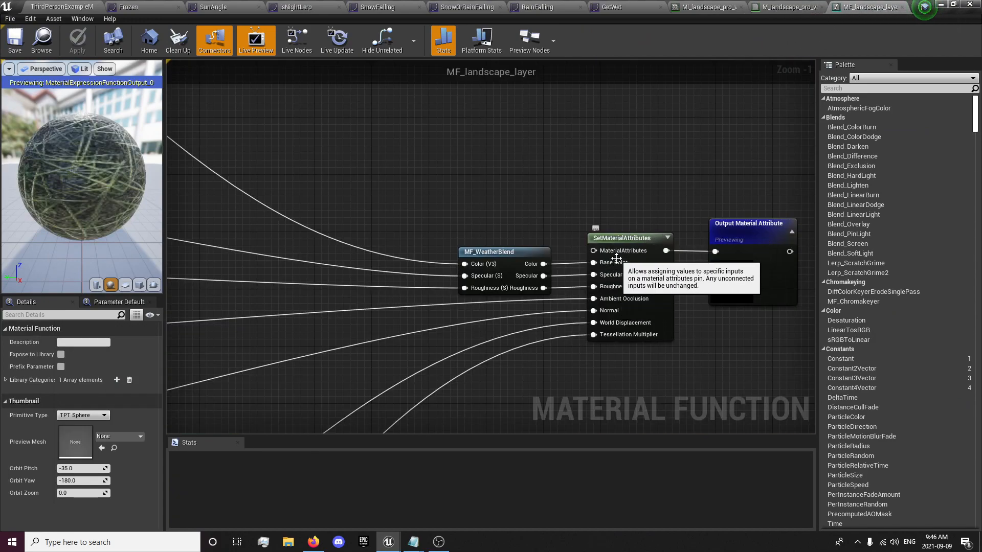
{"action": "scroll", "coordinate": [501, 193], "scroll_direction": "down", "scroll_amount": 2}
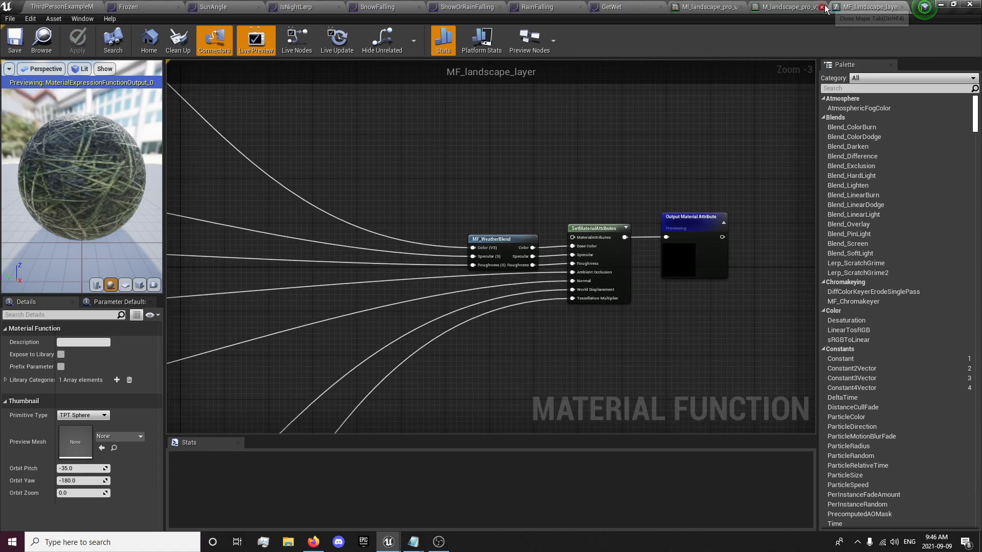
- Open the M_GrassGroup material from the STF/Pack03-LandscapePro/Environment/Foliage/Grass folder
{"action": "left_click", "coordinate": [93, 6]}
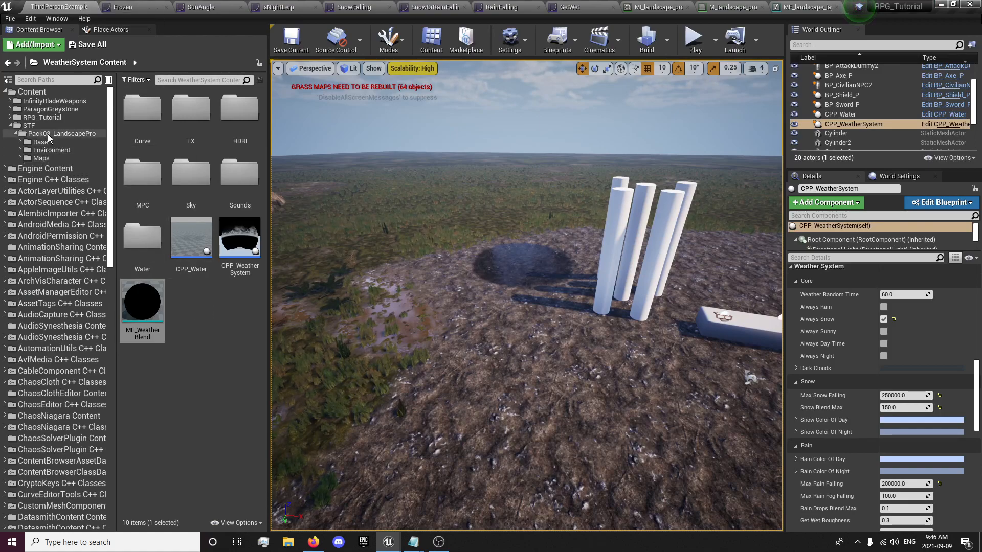
{"action": "left_click", "coordinate": [32, 127]}
{"action": "double_click", "coordinate": [142, 116]}
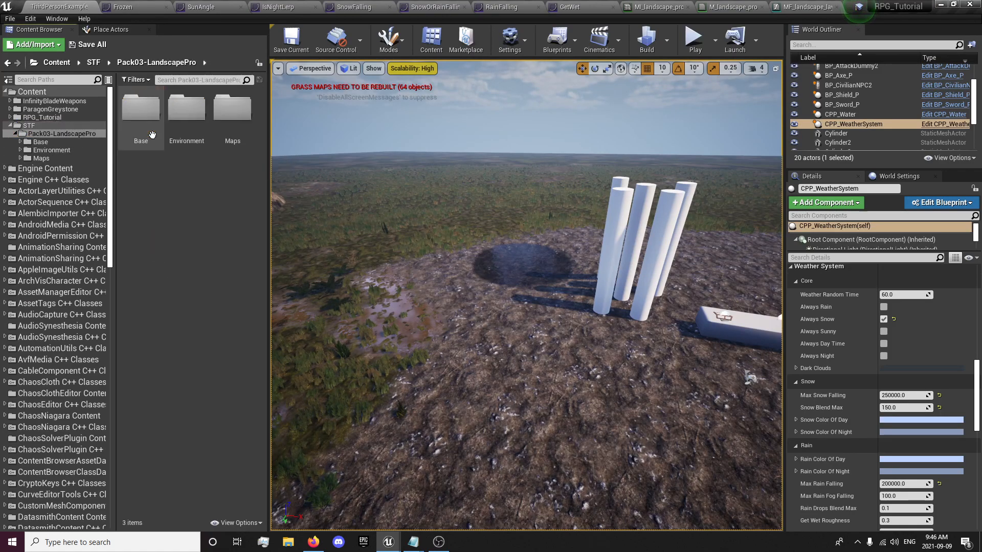
{"action": "double_click", "coordinate": [193, 126]}
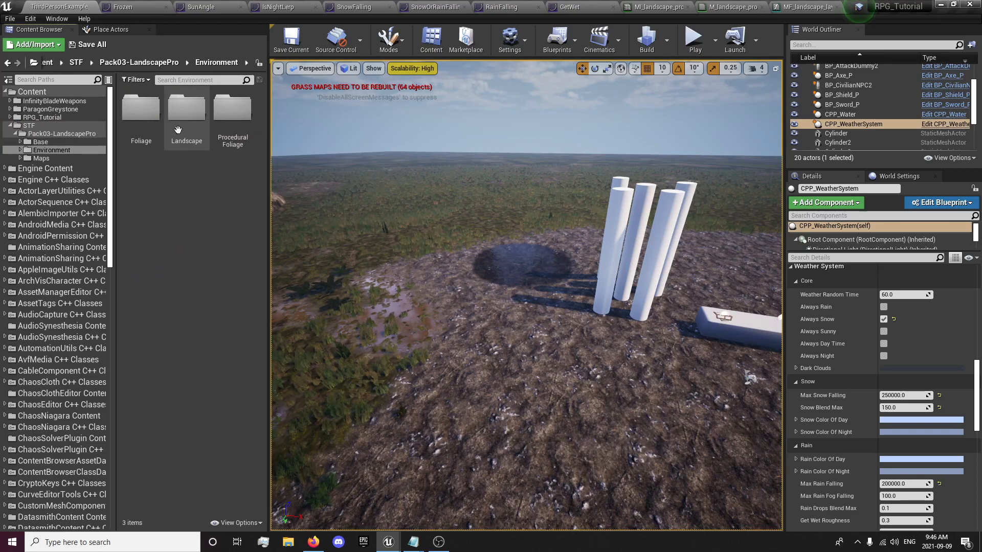
{"action": "double_click", "coordinate": [146, 134]}
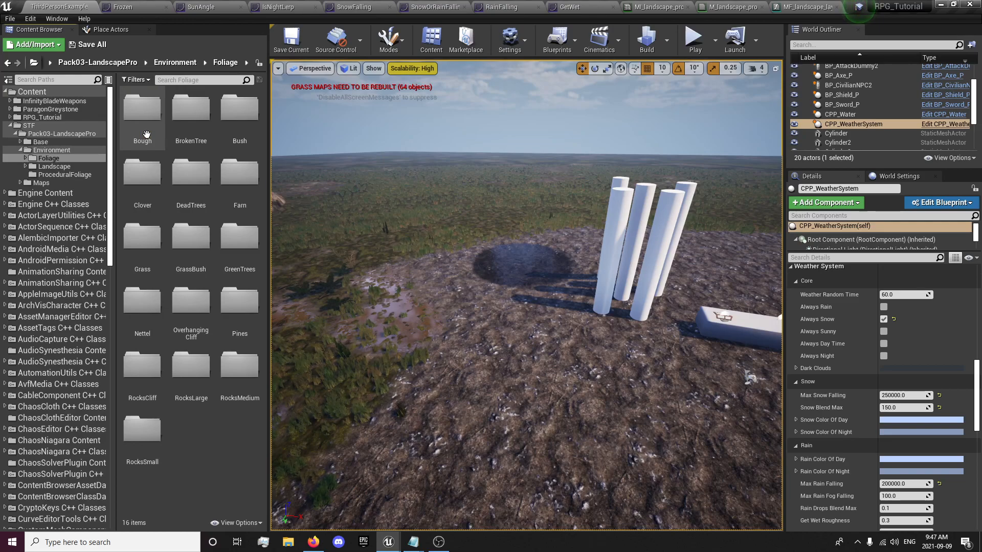
{"action": "double_click", "coordinate": [146, 246]}
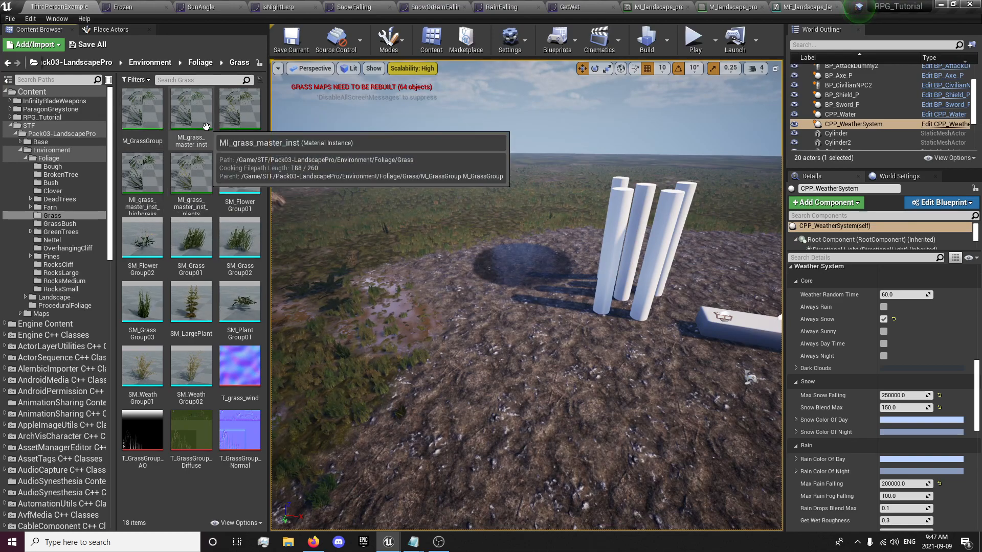
{"action": "double_click", "coordinate": [143, 109]}
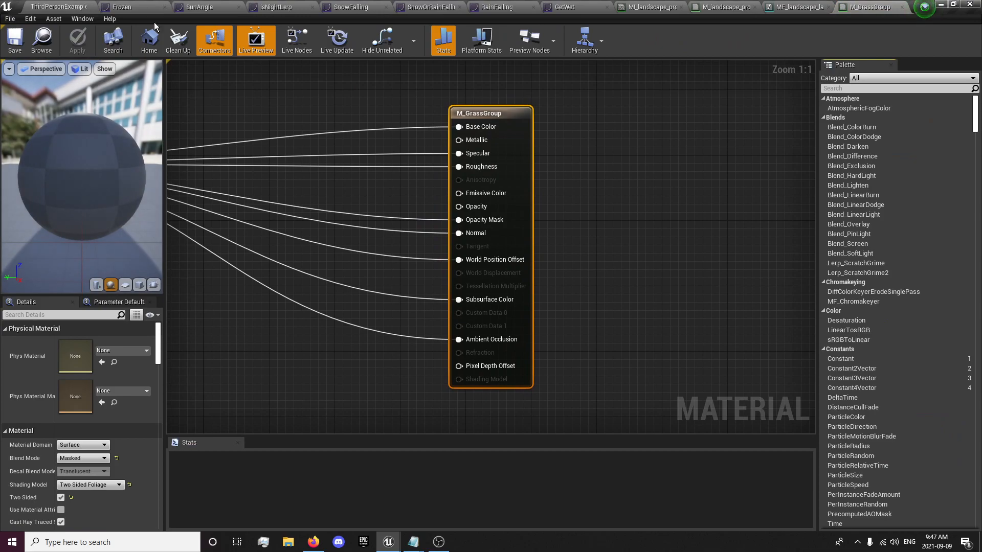
- Check which parent material MI_grass_master_inst uses, open that parent, and close the instance editor
{"action": "left_click", "coordinate": [56, 6]}
{"action": "double_click", "coordinate": [186, 137]}
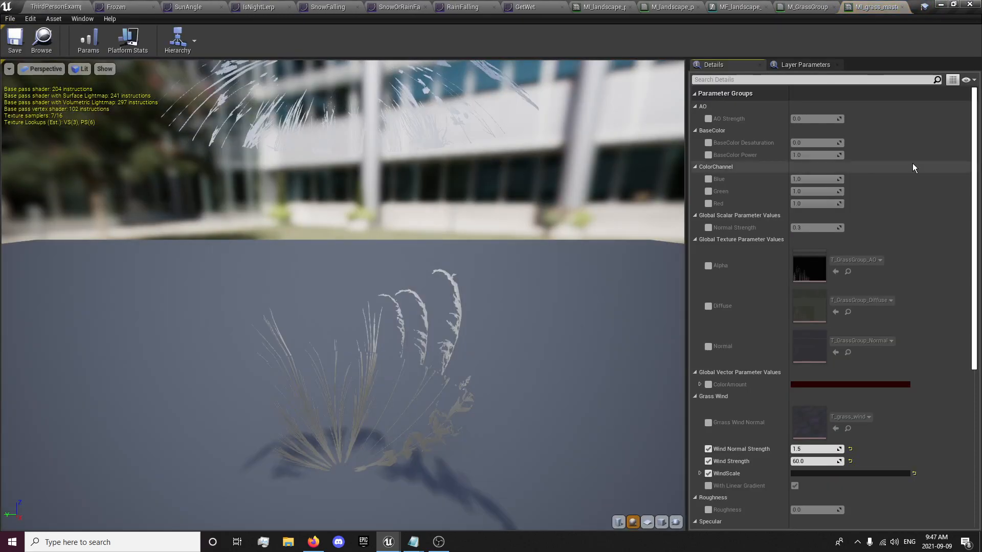
{"action": "scroll", "coordinate": [974, 172], "scroll_direction": "down", "scroll_amount": 5}
{"action": "scroll", "coordinate": [831, 307], "scroll_direction": "down", "scroll_amount": 2}
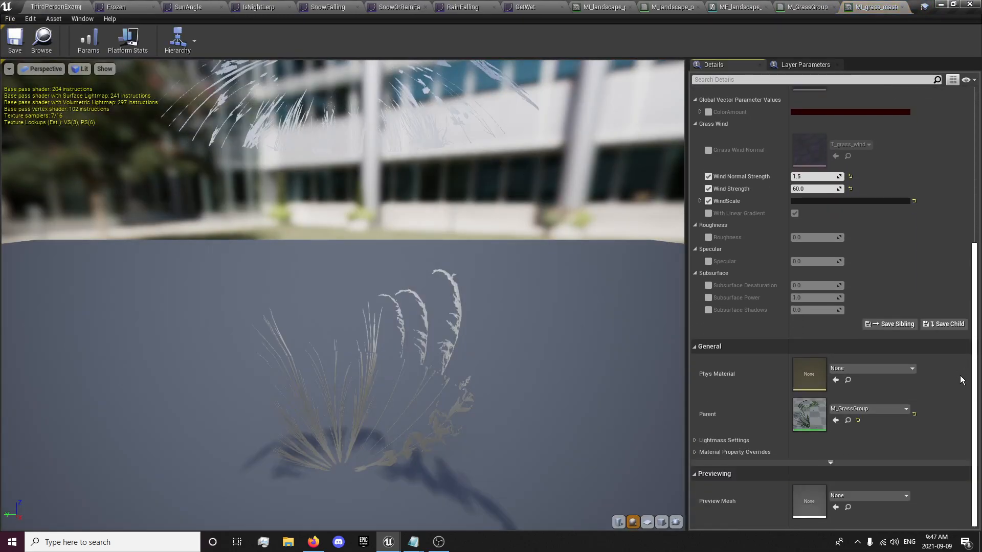
{"action": "left_click", "coordinate": [848, 421]}
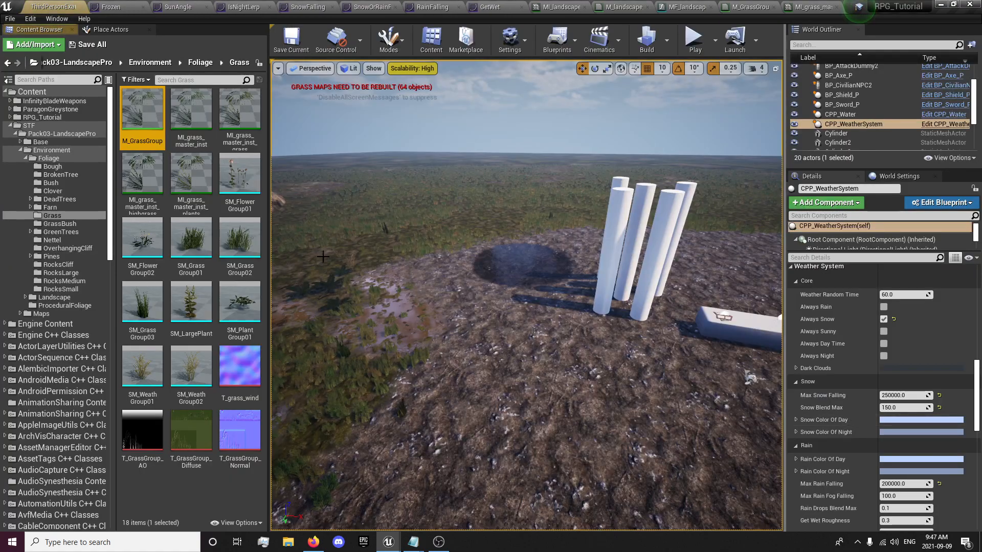
{"action": "double_click", "coordinate": [148, 123]}
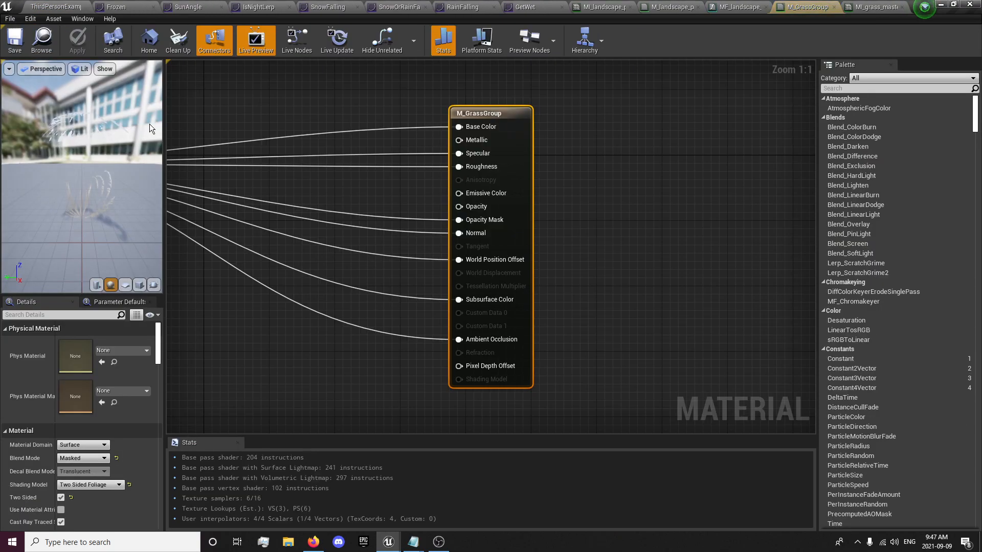
{"action": "left_click", "coordinate": [877, 7]}
{"action": "left_click", "coordinate": [912, 7]}
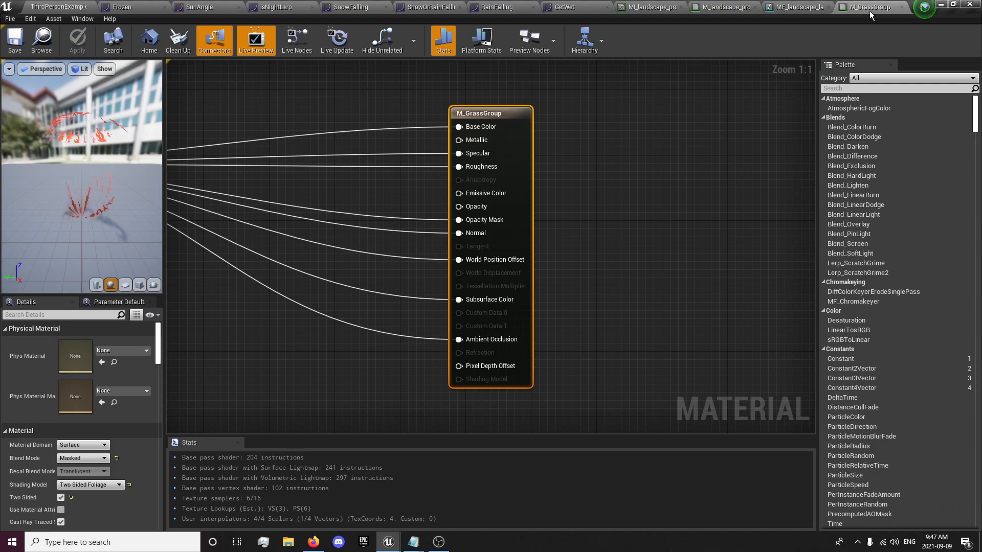
- Copy the MF_WeatherBlend node from MF_landscape_layer into the M_GrassGroup graph and place it just before the repositioned result node
{"action": "right_click_drag", "start_coordinate": [363, 200], "coordinate": [449, 195]}
{"action": "left_click_drag", "start_coordinate": [635, 165], "coordinate": [633, 222]}
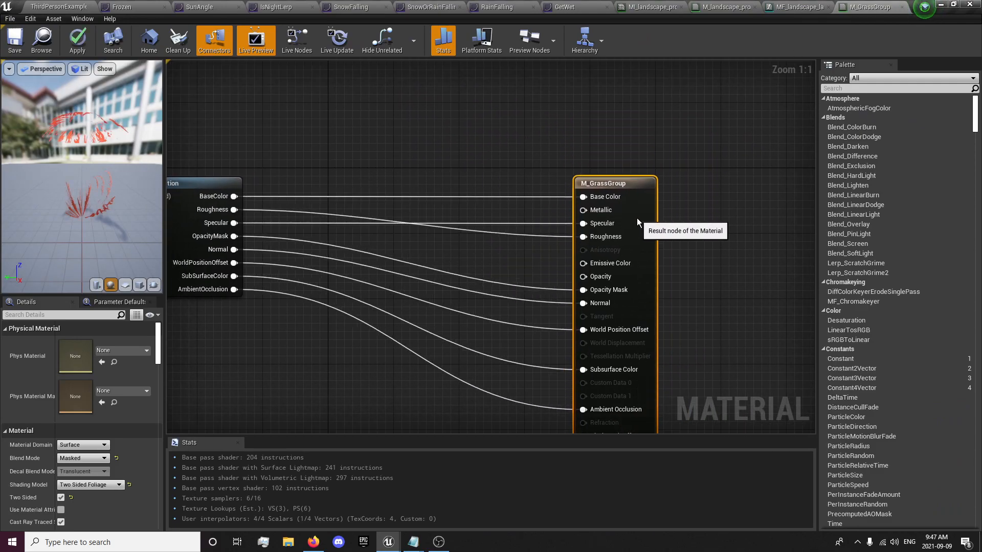
{"action": "left_click", "coordinate": [444, 153]}
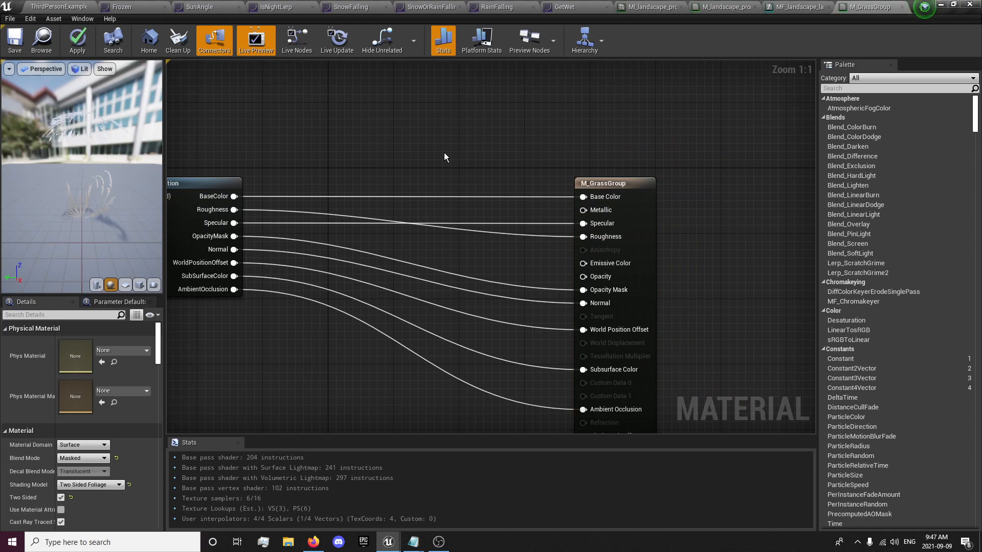
{"action": "left_click", "coordinate": [793, 7]}
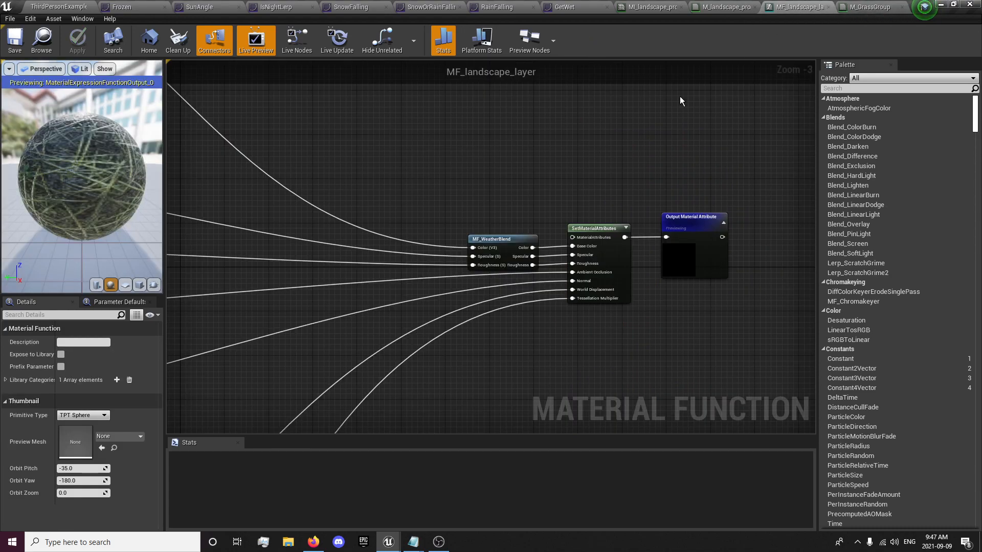
{"action": "left_click", "coordinate": [498, 256]}
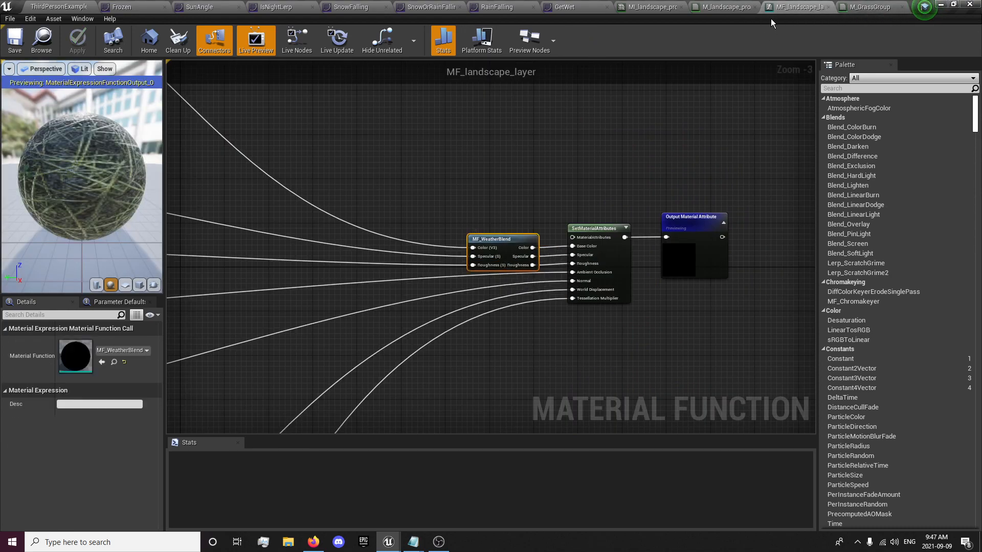
{"action": "left_click", "coordinate": [850, 7]}
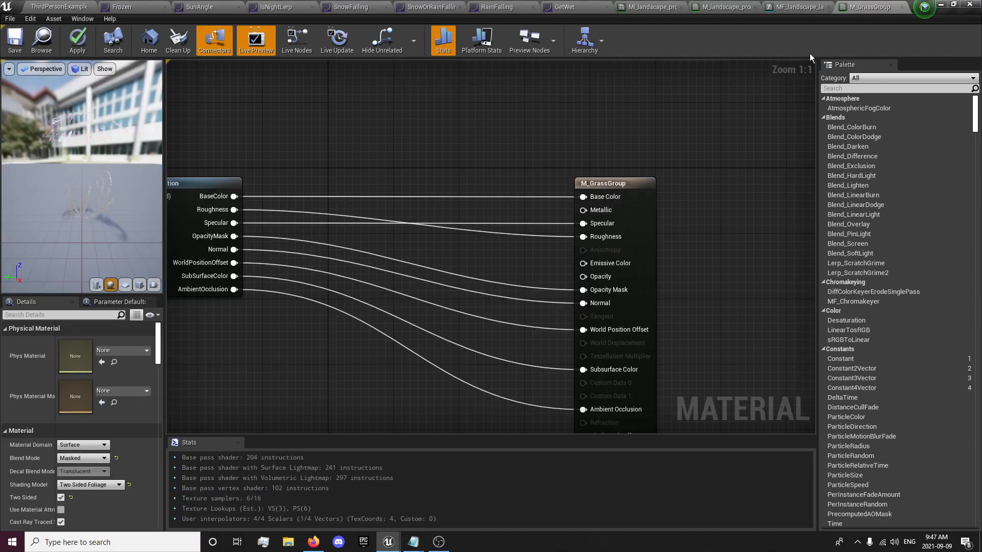
{"action": "key", "text": "ctrl+v"}
{"action": "left_click_drag", "start_coordinate": [490, 156], "coordinate": [461, 185]}
- Move the Base Color, Specular and Roughness wires of M_GrassGroup onto the matching Color, Specular and Roughness inputs of MF_WeatherBlend
{"action": "left_click_drag", "start_coordinate": [583, 197], "coordinate": [426, 196], "text": "ctrl"}
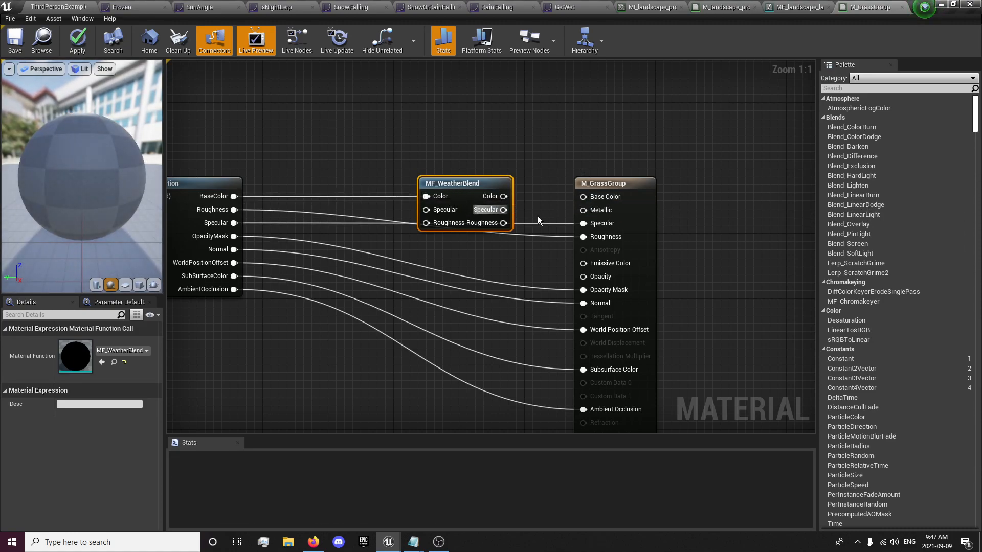
{"action": "left_click_drag", "start_coordinate": [583, 223], "coordinate": [426, 210], "text": "ctrl"}
{"action": "left_click_drag", "start_coordinate": [583, 236], "coordinate": [426, 223], "text": "ctrl"}
- Connect MF_WeatherBlend's Color, Specular and Roughness outputs to M_GrassGroup's Base Color, Metallic and Specular inputs, and save the material
{"action": "left_click_drag", "start_coordinate": [503, 196], "coordinate": [583, 197]}
{"action": "left_click_drag", "start_coordinate": [504, 210], "coordinate": [583, 223]}
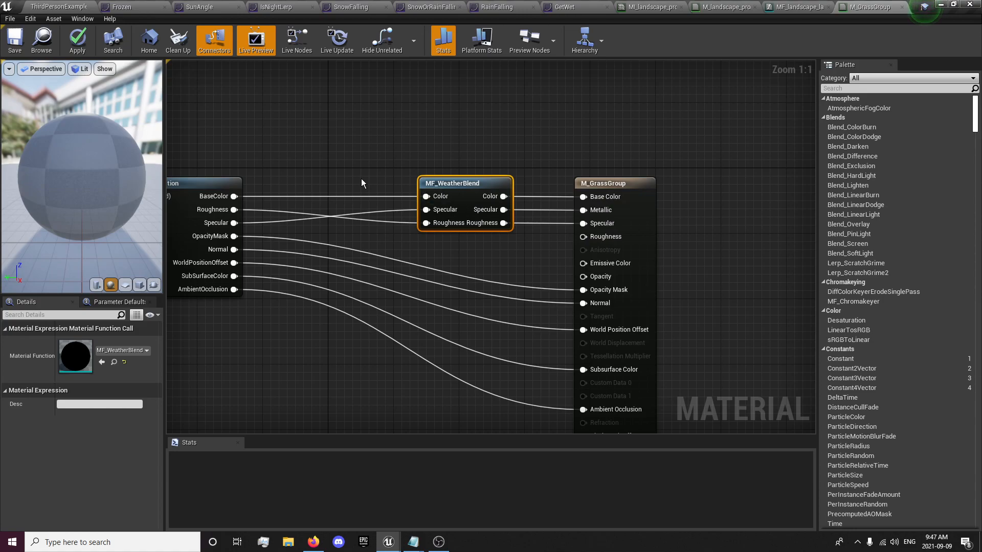
{"action": "left_click", "coordinate": [23, 47]}
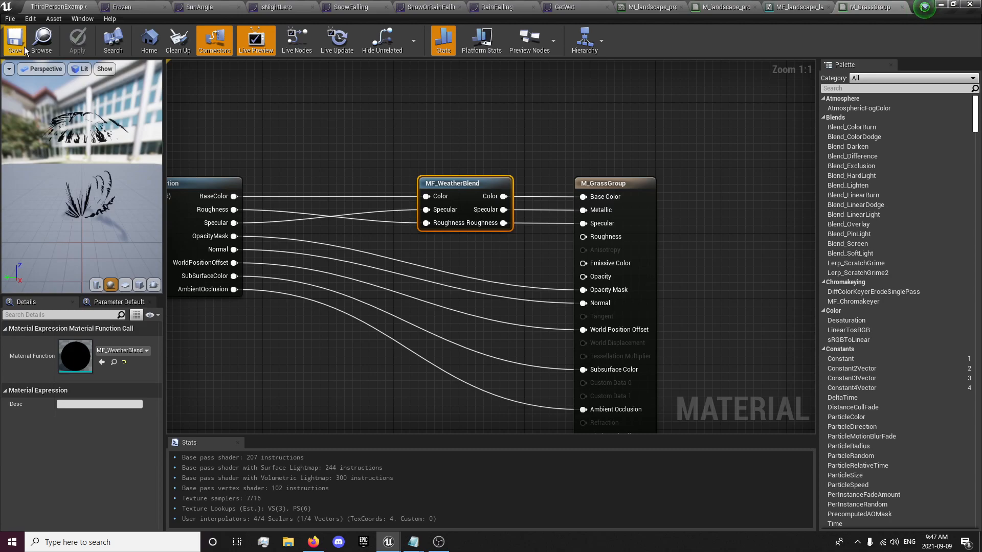
- Open the M_grass_bush_billboard_main_mat material from the Foliage/GrassBush folder
{"action": "left_click", "coordinate": [61, 6]}
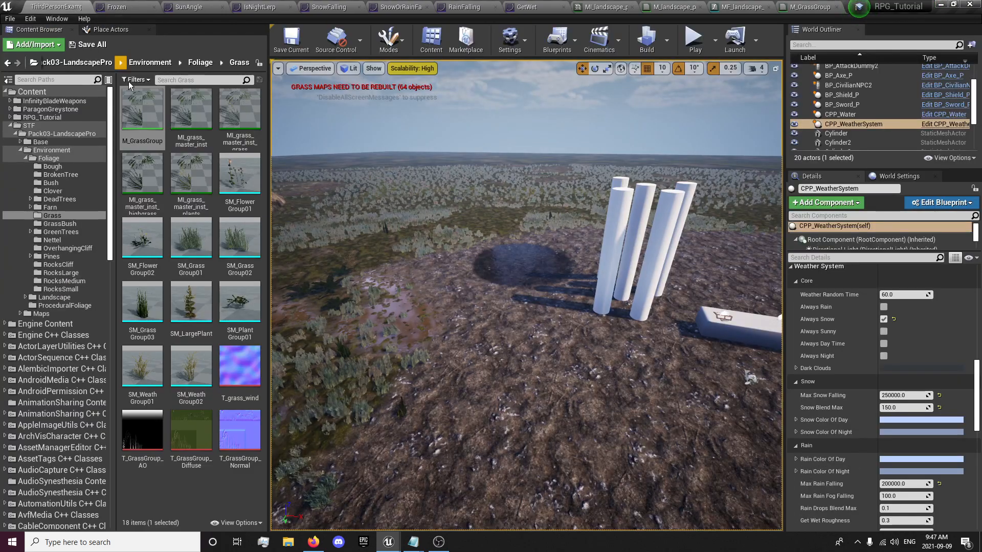
{"action": "left_click", "coordinate": [192, 63]}
{"action": "double_click", "coordinate": [197, 256]}
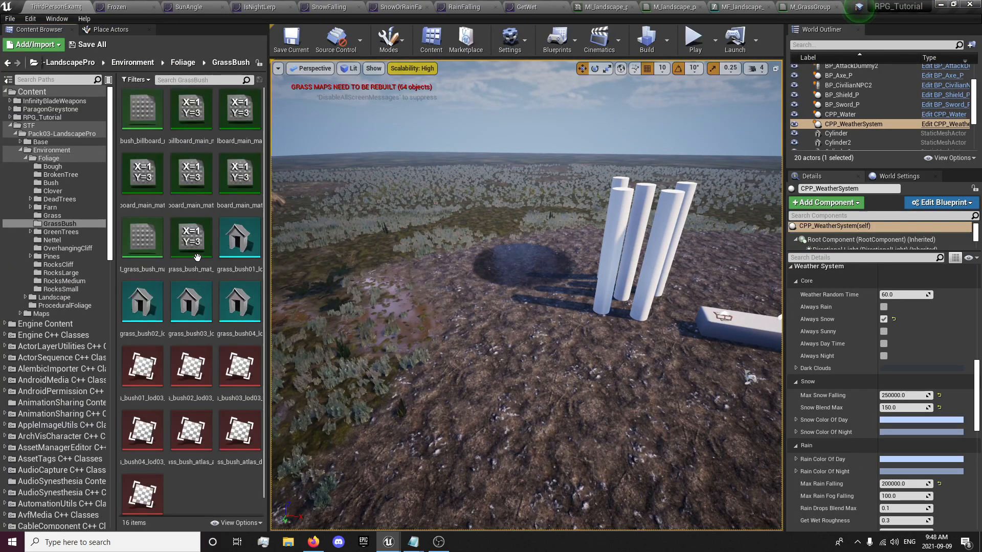
{"action": "right_click", "coordinate": [148, 124]}
{"action": "left_click", "coordinate": [136, 111]}
{"action": "double_click", "coordinate": [136, 110]}
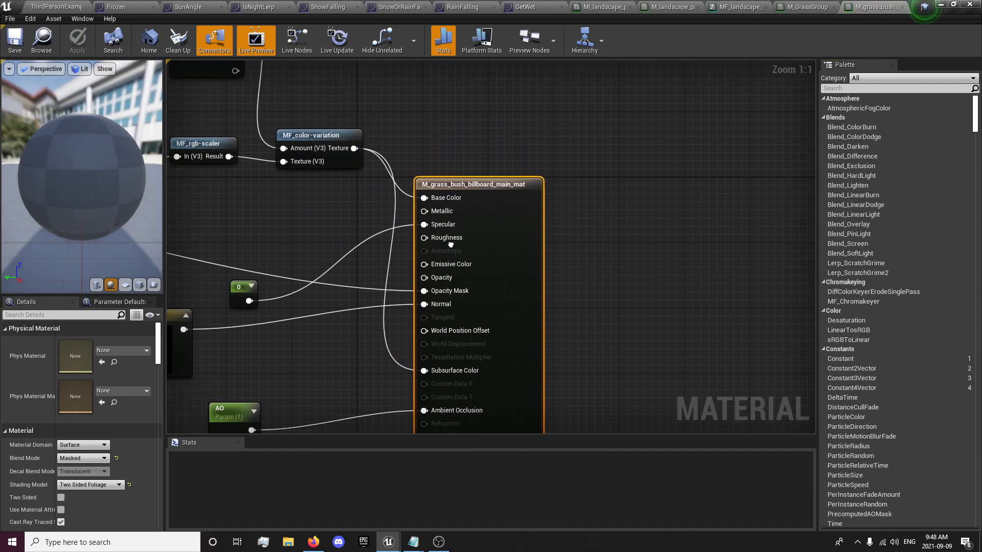
- Move the M_grass_bush_billboard_main_mat result node away from MF_color-variation and paste the MF_WeatherBlend node into the graph
{"action": "left_click_drag", "start_coordinate": [517, 251], "coordinate": [629, 196]}
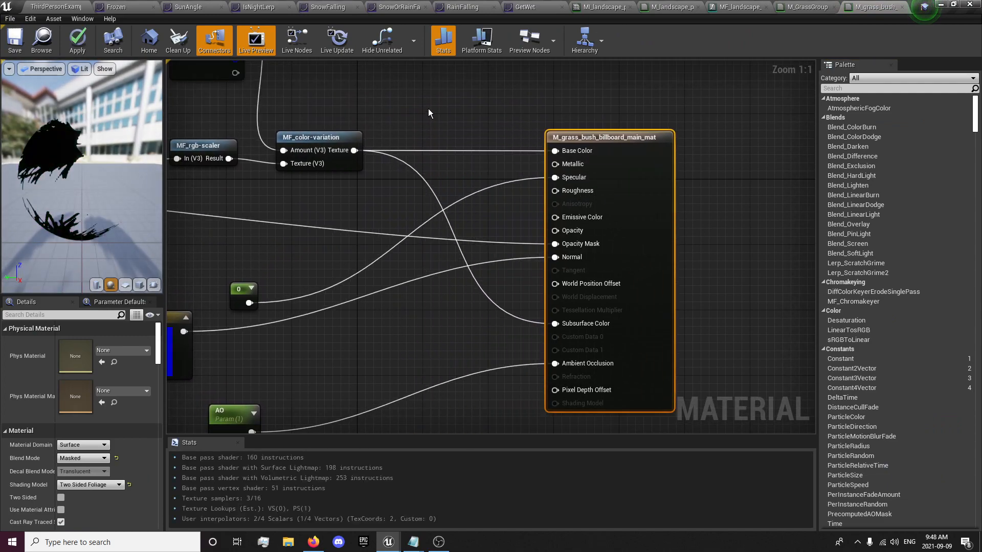
{"action": "left_click", "coordinate": [428, 109]}
{"action": "right_click_drag", "start_coordinate": [446, 94], "coordinate": [469, 170]}
{"action": "key", "text": "ctrl+v"}
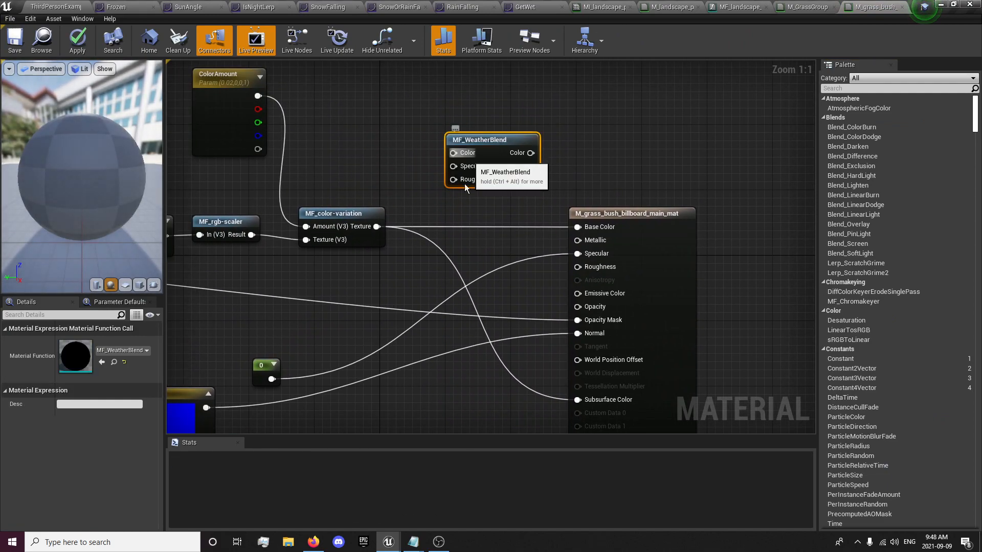
- Move the result node's Base Color and Specular wires onto MF_WeatherBlend's Color and Specular inputs, and shift the result node further away
{"action": "left_click_drag", "start_coordinate": [577, 227], "coordinate": [455, 155], "text": "ctrl"}
{"action": "left_click_drag", "start_coordinate": [583, 254], "coordinate": [471, 169], "text": "ctrl"}
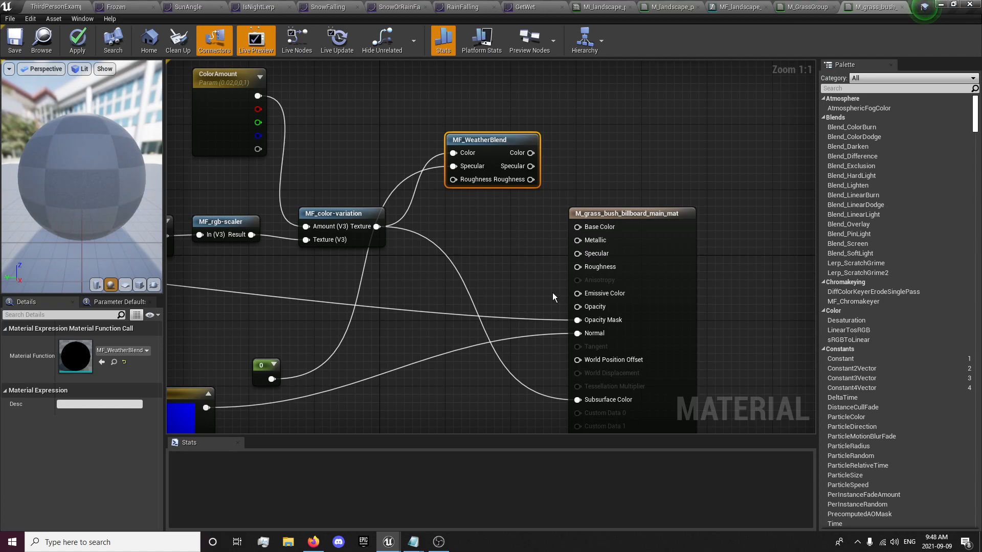
{"action": "left_click_drag", "start_coordinate": [690, 273], "coordinate": [698, 273]}
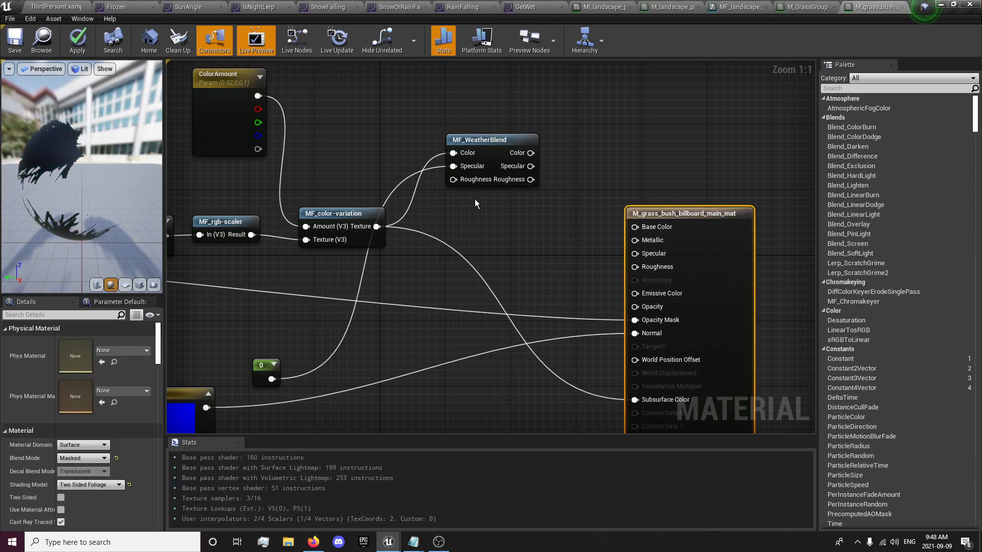
- Feed a new constant of 0 into MF_WeatherBlend's Roughness input and line up both nodes in front of the result node
{"action": "left_click", "coordinate": [469, 211]}
{"action": "left_click", "coordinate": [460, 225]}
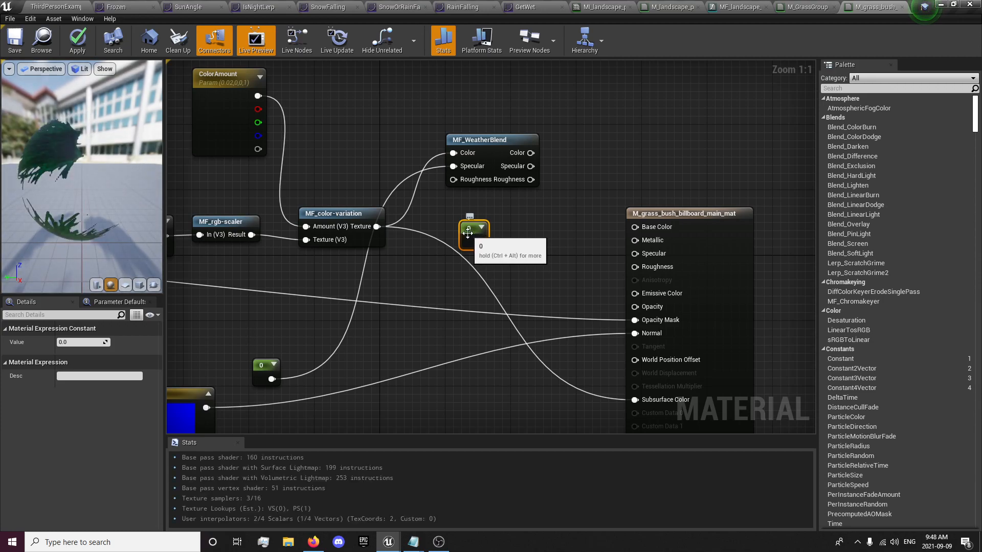
{"action": "left_click_drag", "start_coordinate": [479, 242], "coordinate": [443, 207]}
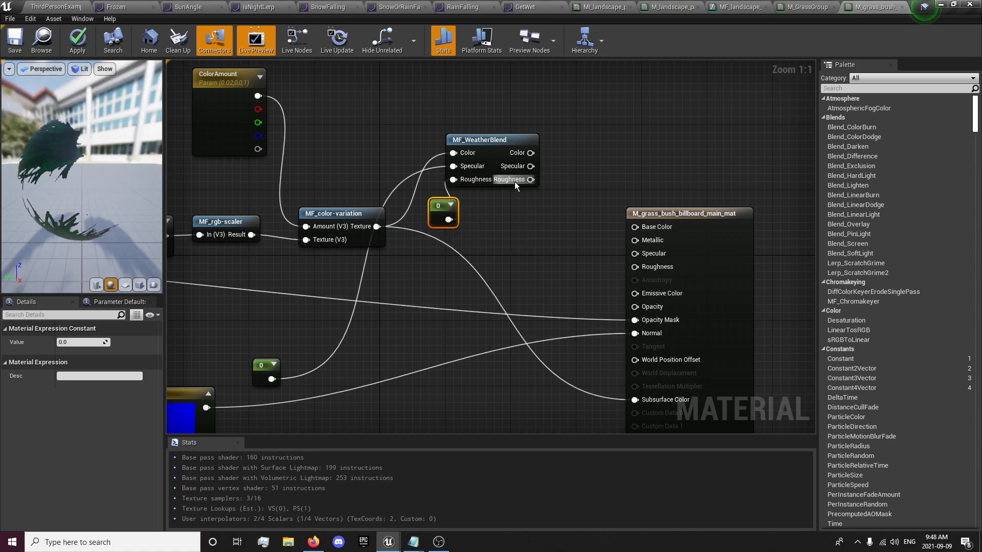
{"action": "left_click_drag", "start_coordinate": [489, 152], "coordinate": [547, 226]}
{"action": "left_click_drag", "start_coordinate": [451, 224], "coordinate": [467, 297]}
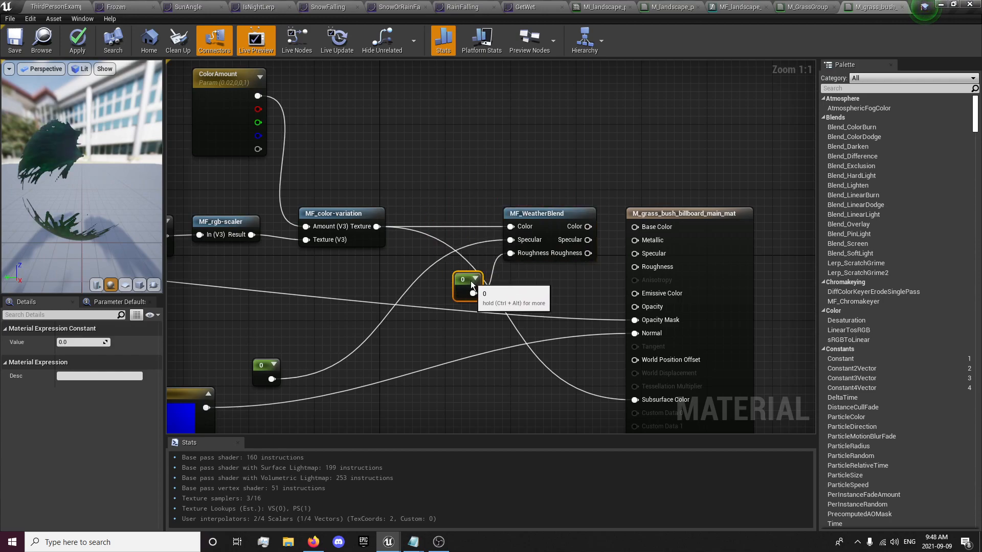
- Connect MF_WeatherBlend's outputs to Base Color, Specular and Roughness, move the specular constant beside it, and save the material
{"action": "left_click_drag", "start_coordinate": [588, 226], "coordinate": [638, 269]}
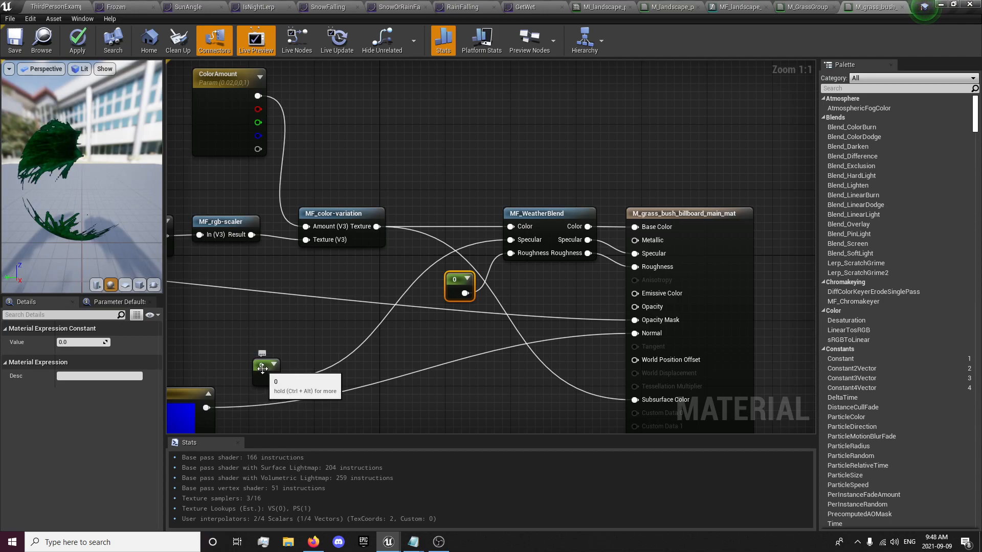
{"action": "left_click", "coordinate": [377, 341]}
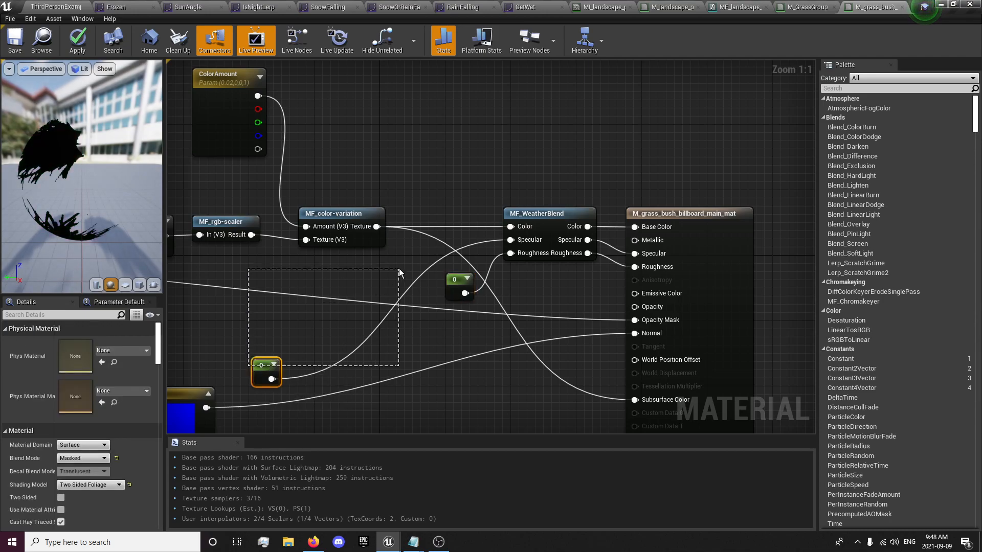
{"action": "left_click_drag", "start_coordinate": [256, 364], "coordinate": [418, 247]}
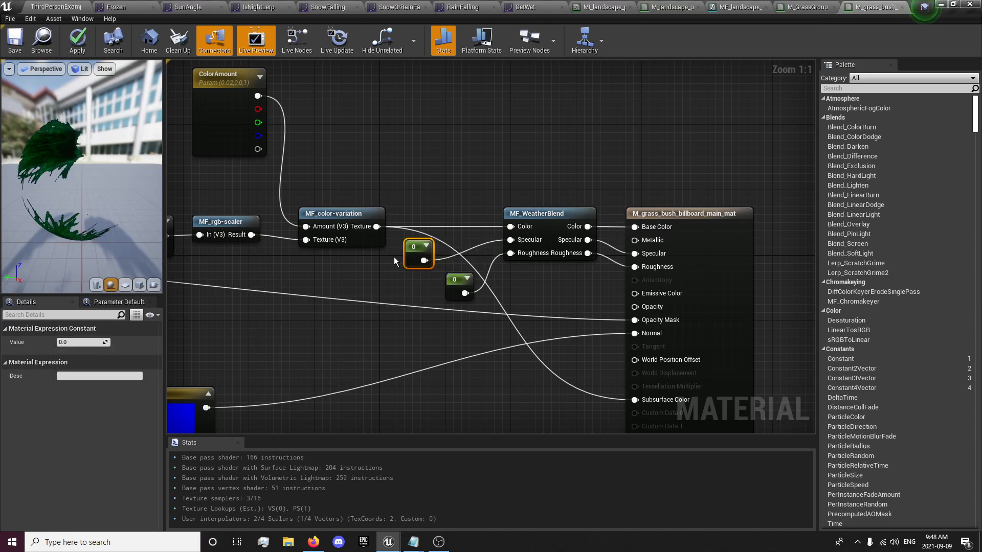
{"action": "left_click", "coordinate": [14, 42]}
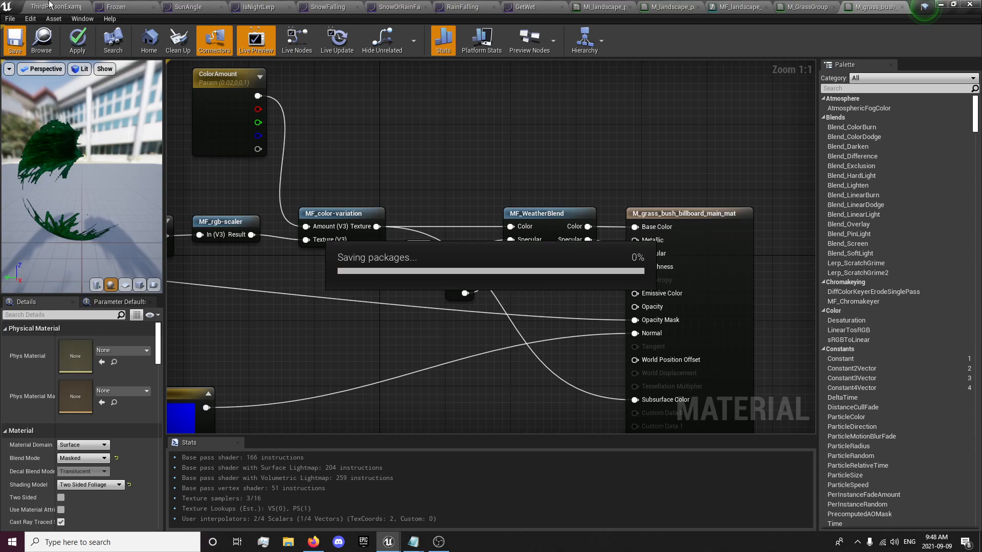
- Play the level and run the character towards the grass to check how snow affects it, and stop the preview
{"action": "left_click", "coordinate": [789, 7]}
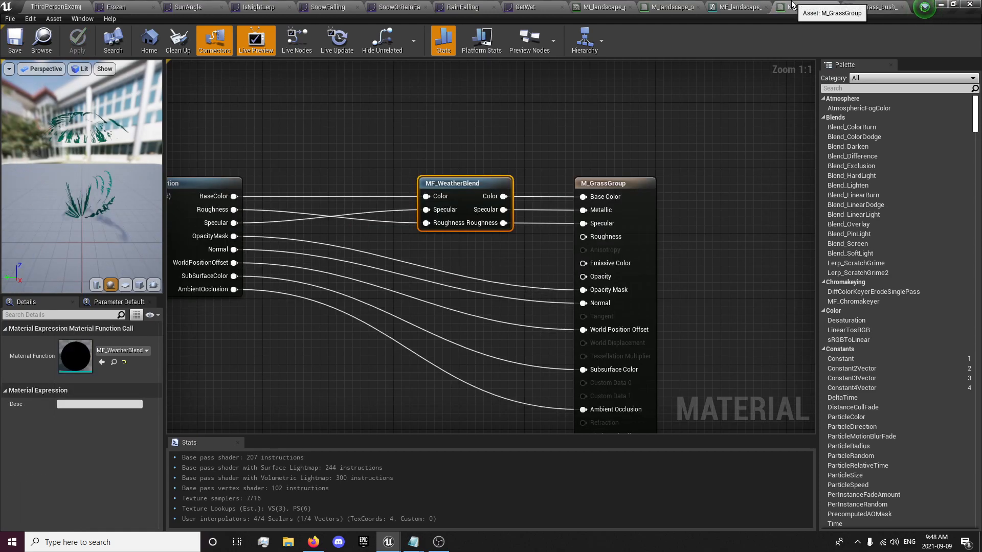
{"action": "left_click", "coordinate": [67, 5]}
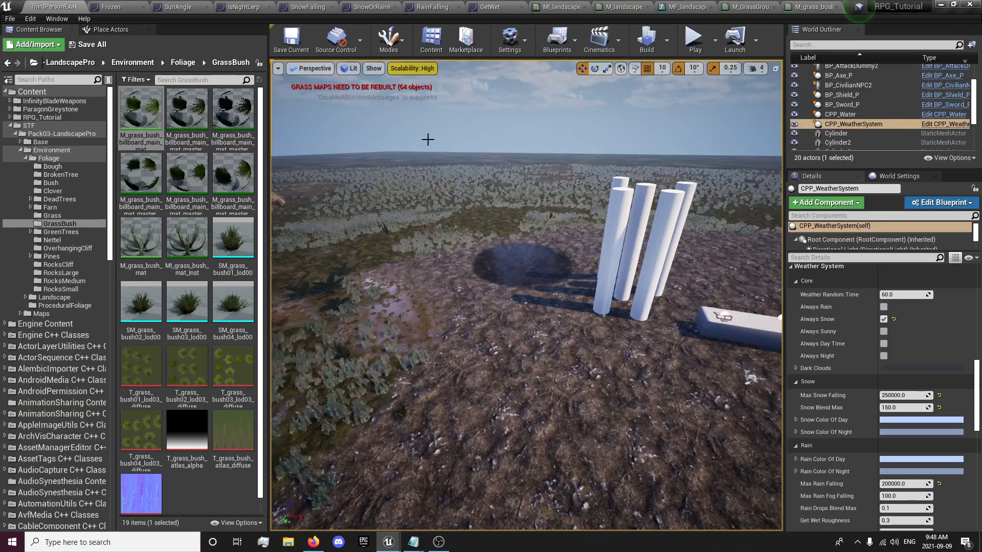
{"action": "right_click_drag", "start_coordinate": [621, 131], "coordinate": [563, 105]}
{"action": "left_click", "coordinate": [685, 51]}
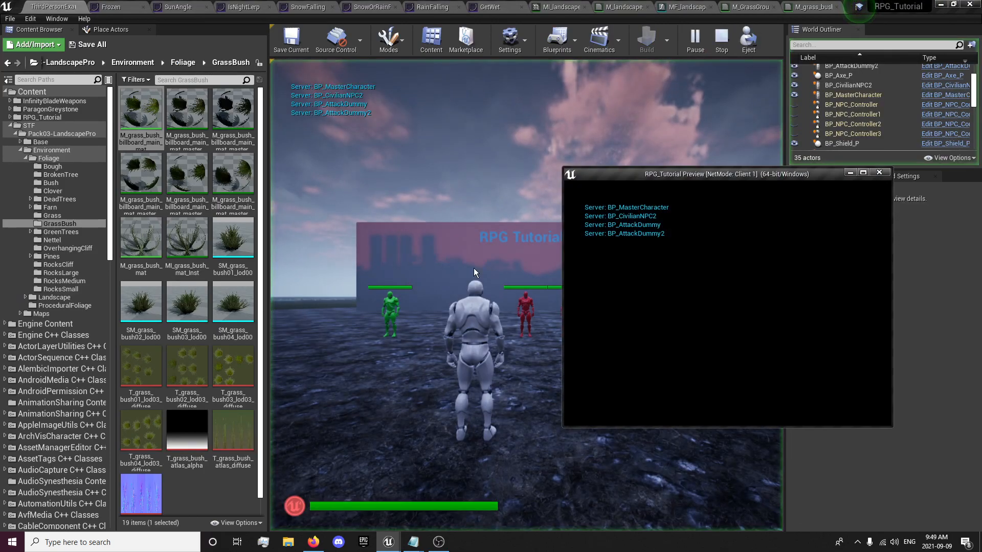
{"action": "key", "text": "w"}
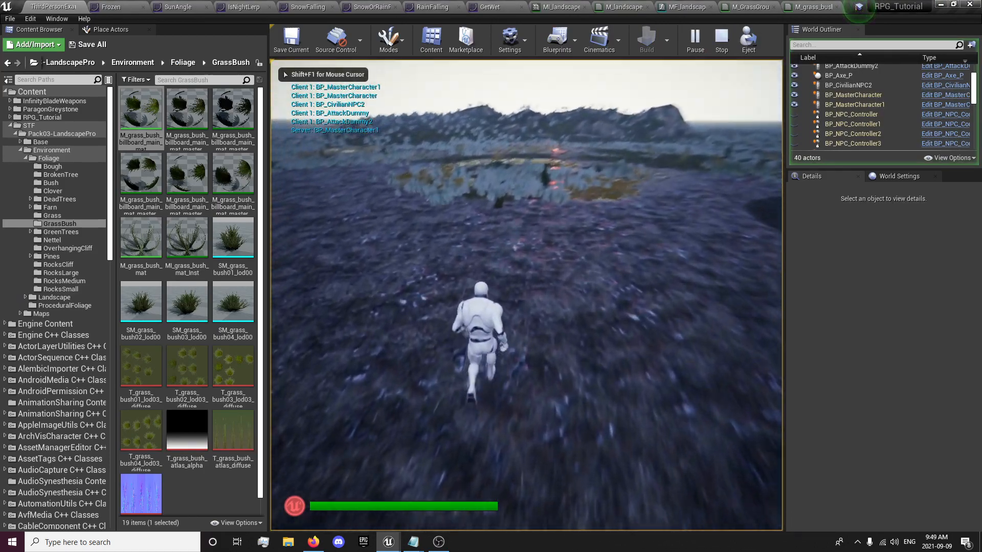
{"action": "key", "text": "w"}
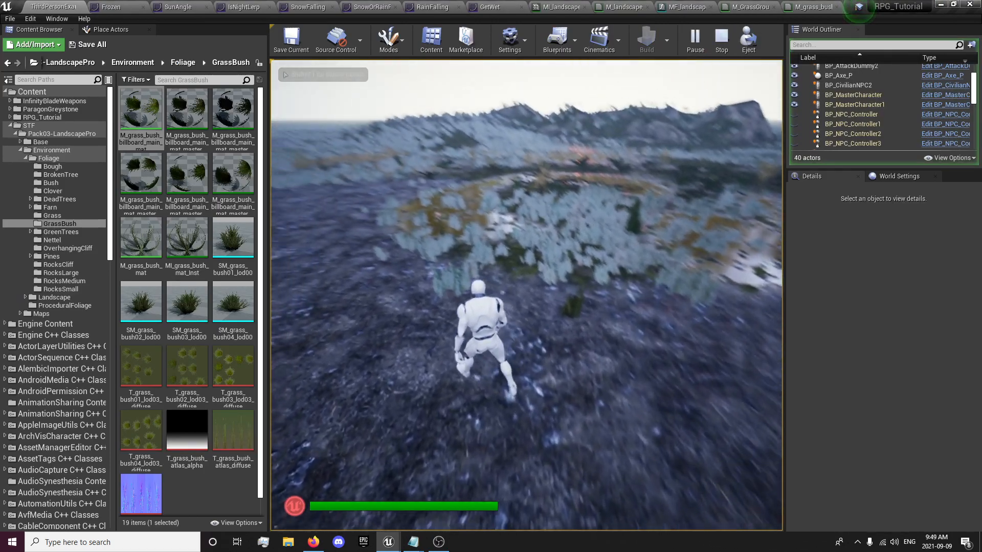
{"action": "key", "text": "w"}
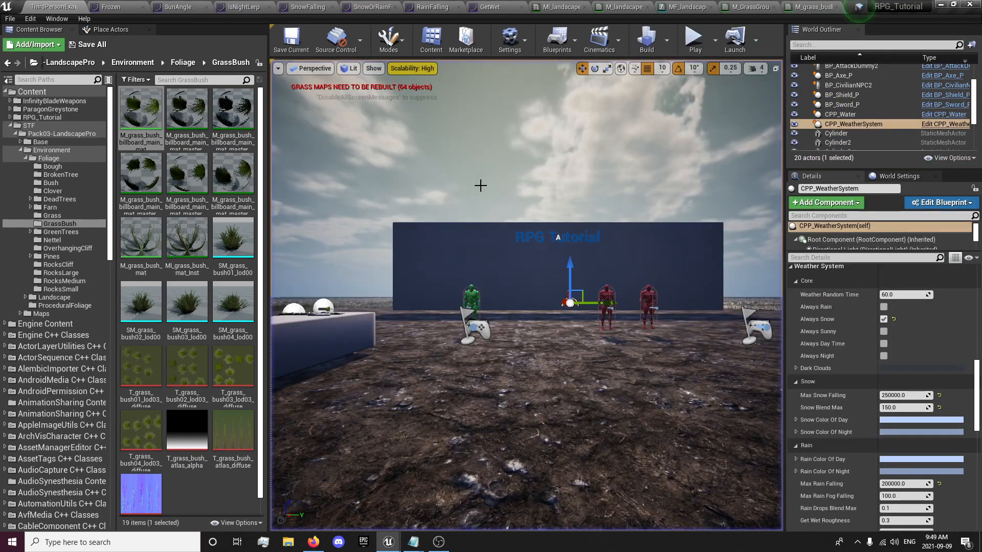
{"action": "key", "text": "Escape"}
- Rewire MF_WeatherBlend's Specular and Roughness outputs to M_GrassGroup's Specular and Roughness inputs, disconnect Metallic, and save the material
{"action": "left_click", "coordinate": [766, 7]}
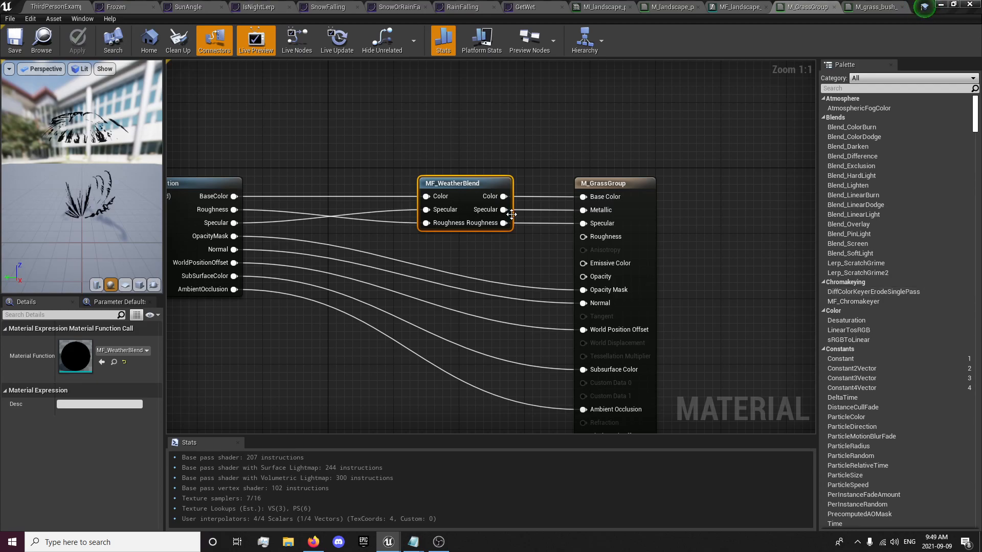
{"action": "left_click_drag", "start_coordinate": [511, 213], "coordinate": [578, 225]}
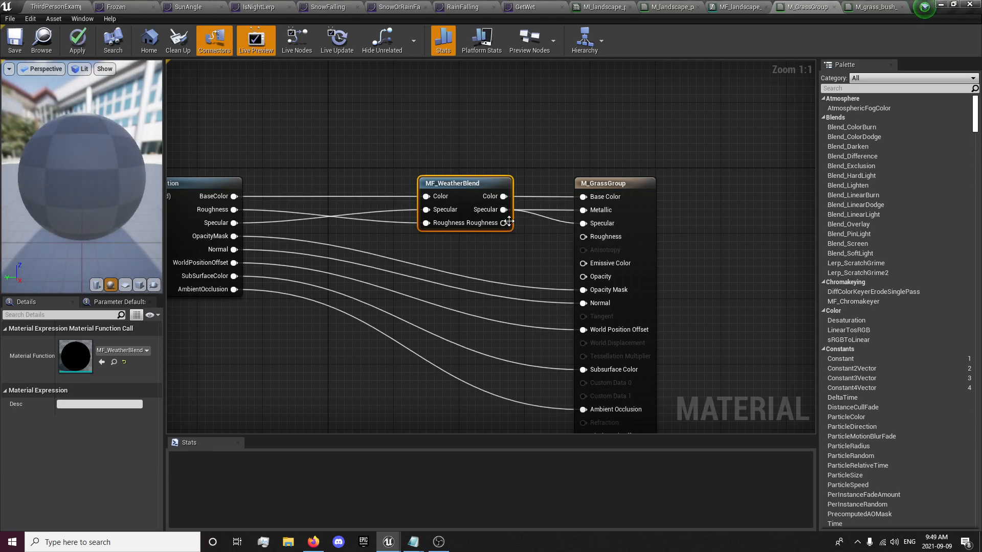
{"action": "left_click", "coordinate": [583, 211], "text": "alt"}
{"action": "left_click_drag", "start_coordinate": [503, 223], "coordinate": [511, 227]}
{"action": "left_click_drag", "start_coordinate": [587, 241], "coordinate": [587, 240]}
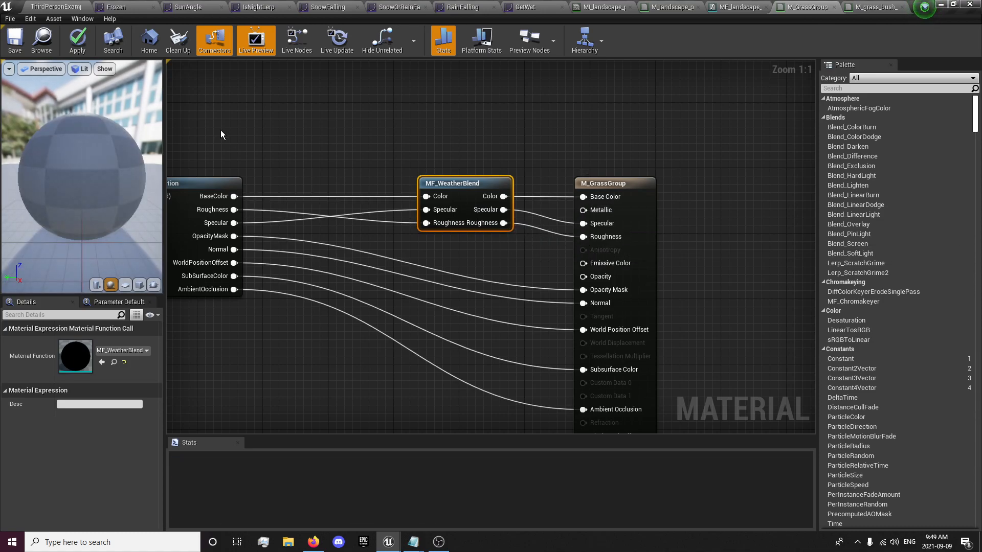
{"action": "left_click", "coordinate": [16, 45]}
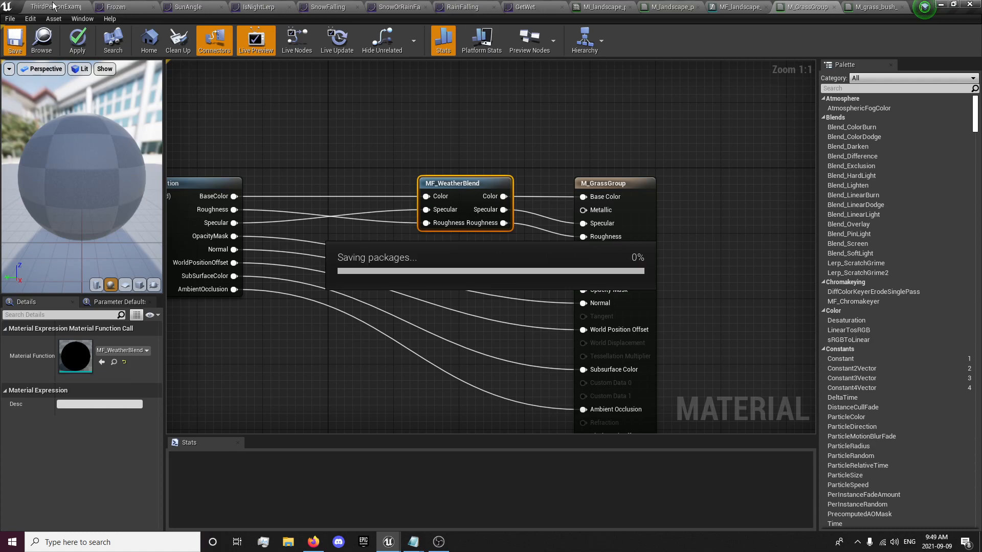
- Inspect the grass in the level, play the game to check the snow blending on it, and stop the preview
{"action": "left_click", "coordinate": [54, 6]}
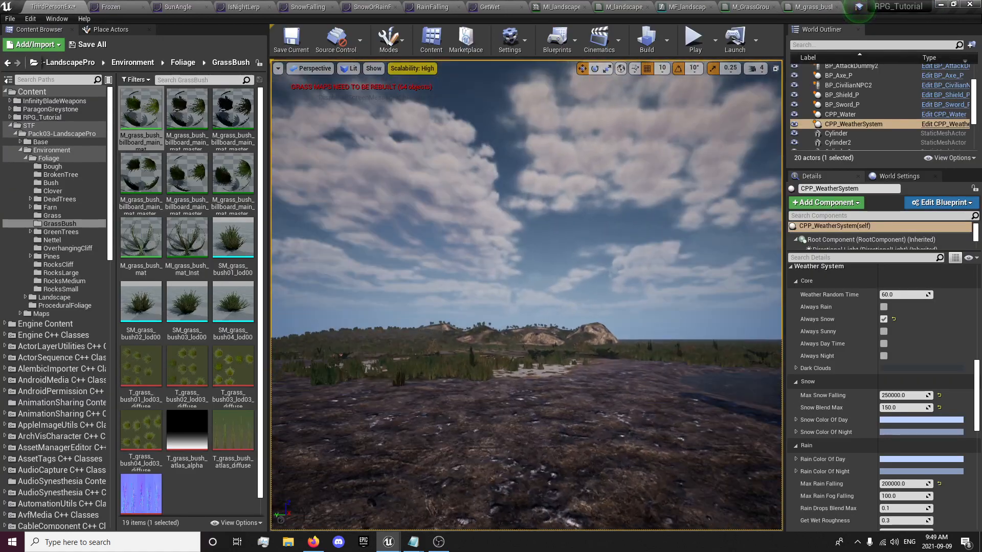
{"action": "key", "text": "w"}
{"action": "right_click_drag", "start_coordinate": [526, 295], "coordinate": [498, 355]}
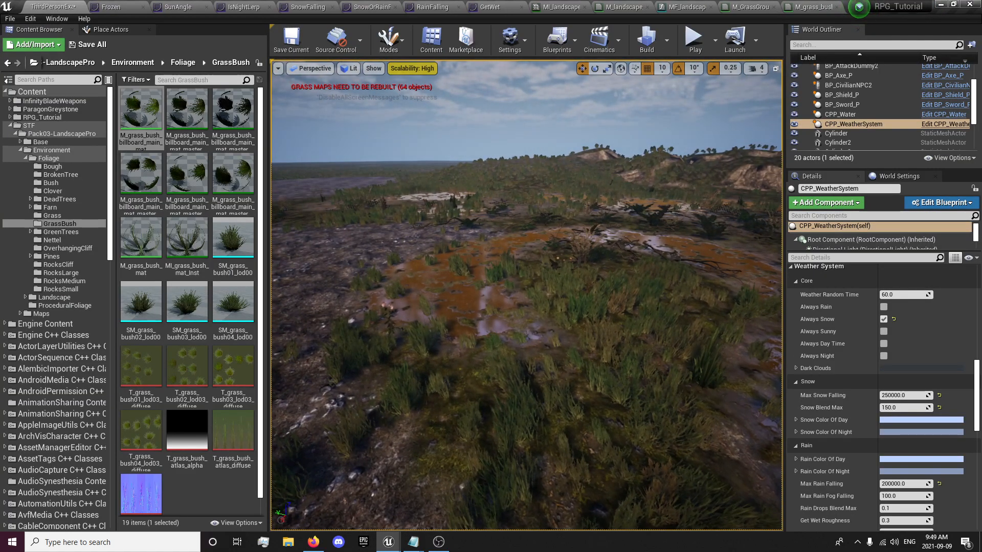
{"action": "left_click", "coordinate": [693, 38]}
{"action": "key", "text": "w"}
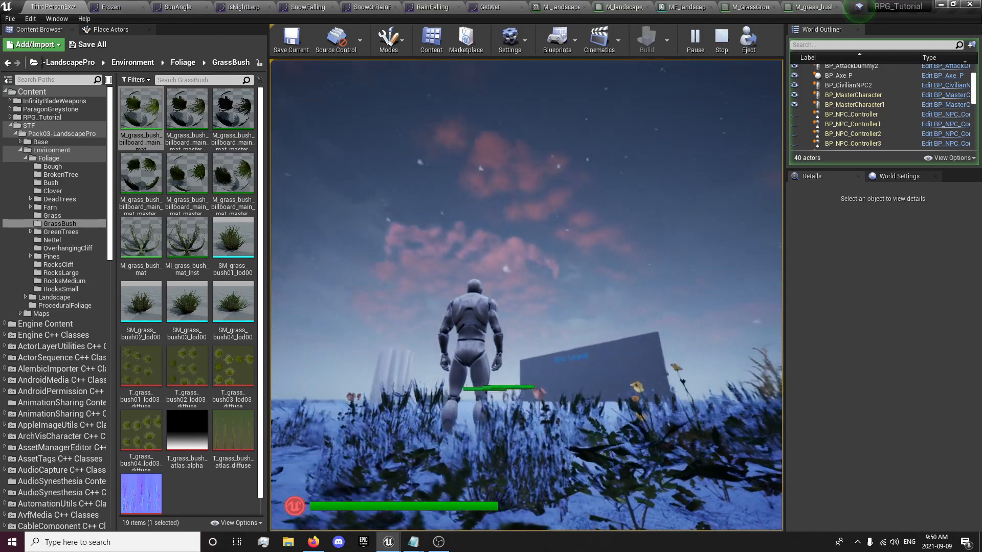
{"action": "key", "text": "w"}
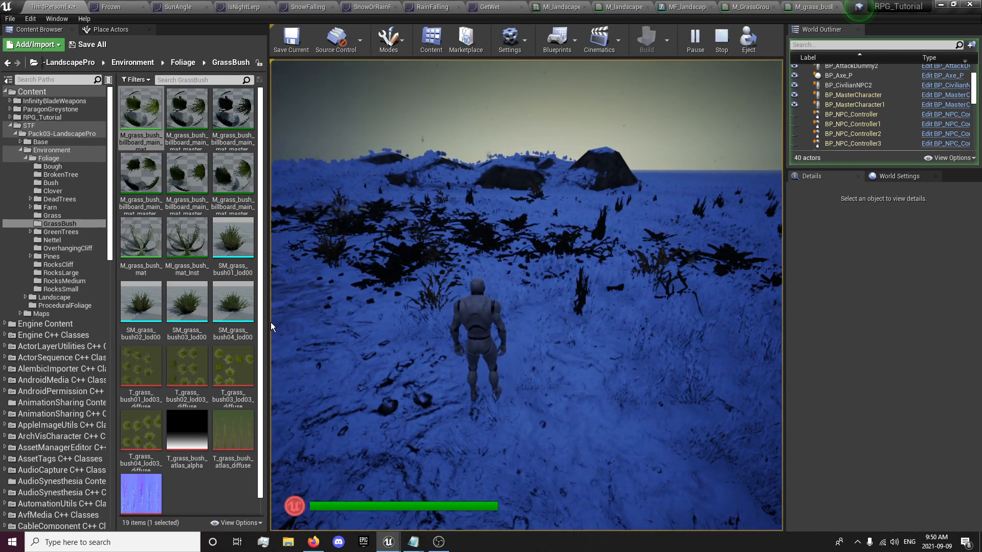
{"action": "key", "text": "Escape"}
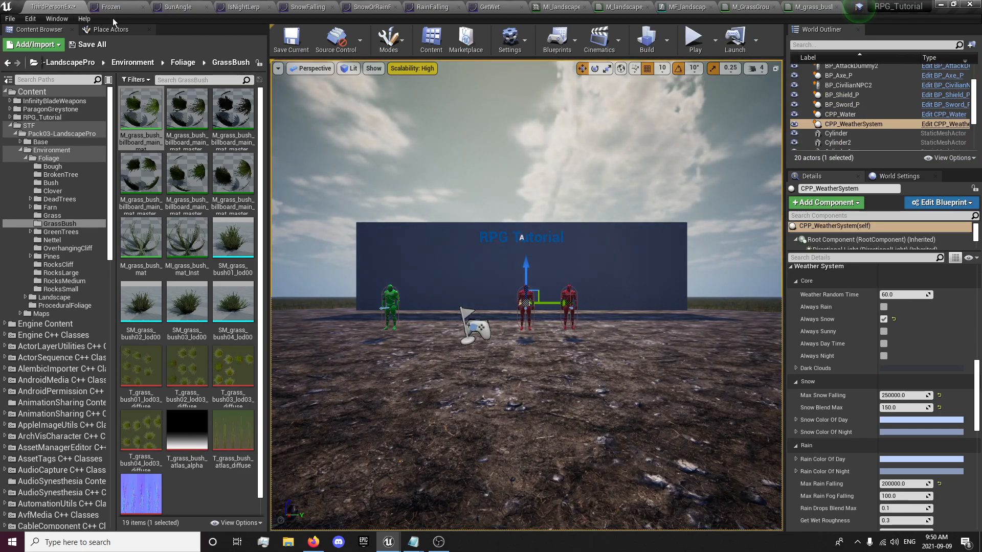
- Save the modified ThirdPersonExampleMap level and open the STF content folder
{"action": "left_click", "coordinate": [88, 44]}
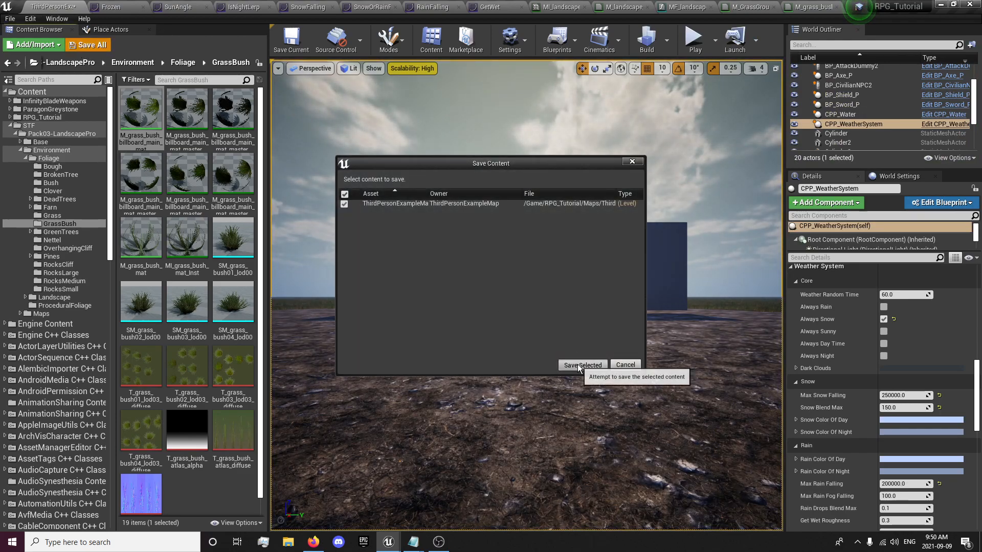
{"action": "left_click", "coordinate": [583, 366]}
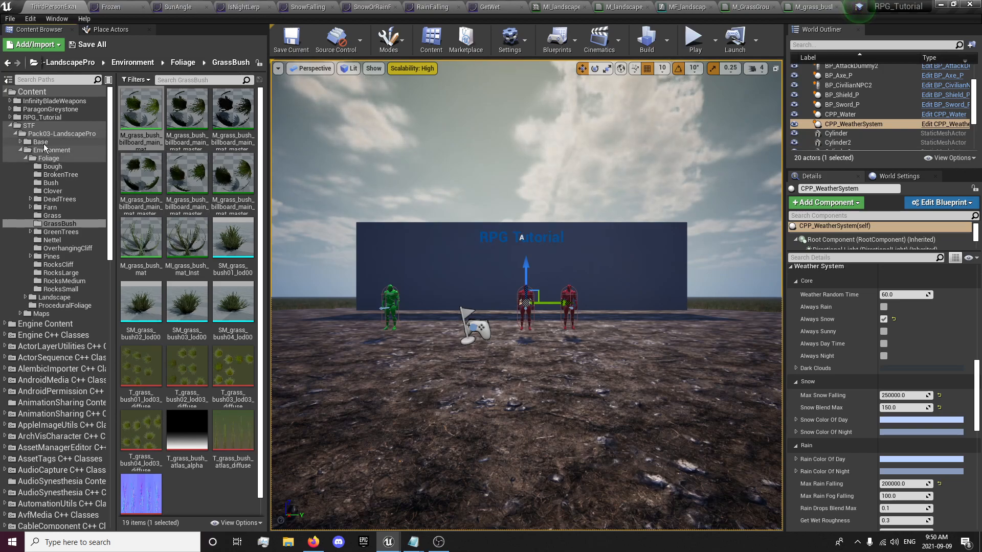
{"action": "left_click", "coordinate": [29, 125]}
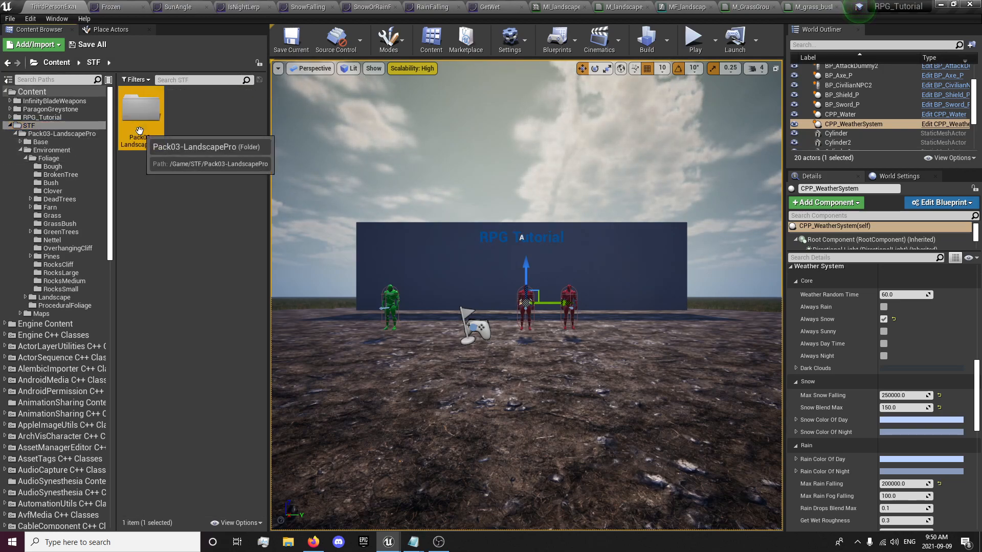
- Browse through Pack03-LandscapePro's Environment folder to the assets in its inner Landscape folder
{"action": "double_click", "coordinate": [139, 106]}
{"action": "double_click", "coordinate": [189, 134]}
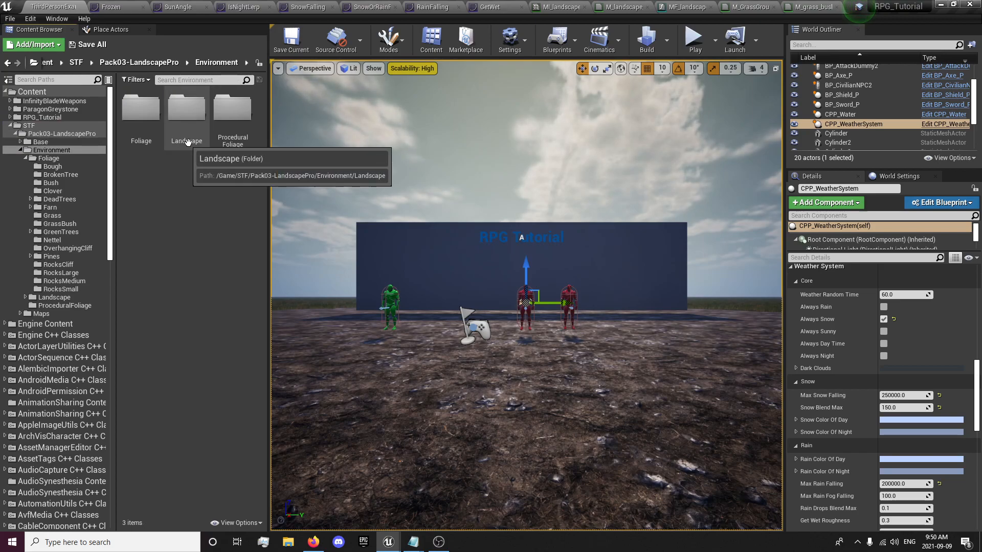
{"action": "double_click", "coordinate": [179, 143]}
{"action": "double_click", "coordinate": [141, 136]}
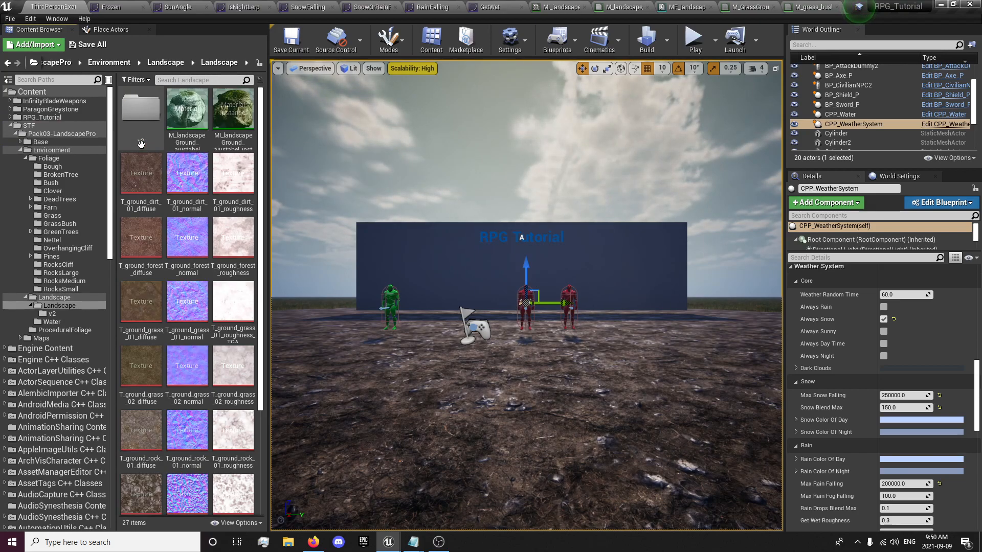
- Search Pack03-LandscapePro for "mf" and show the blend-angle-corrected-normals material function in its containing folder
{"action": "left_click", "coordinate": [165, 62]}
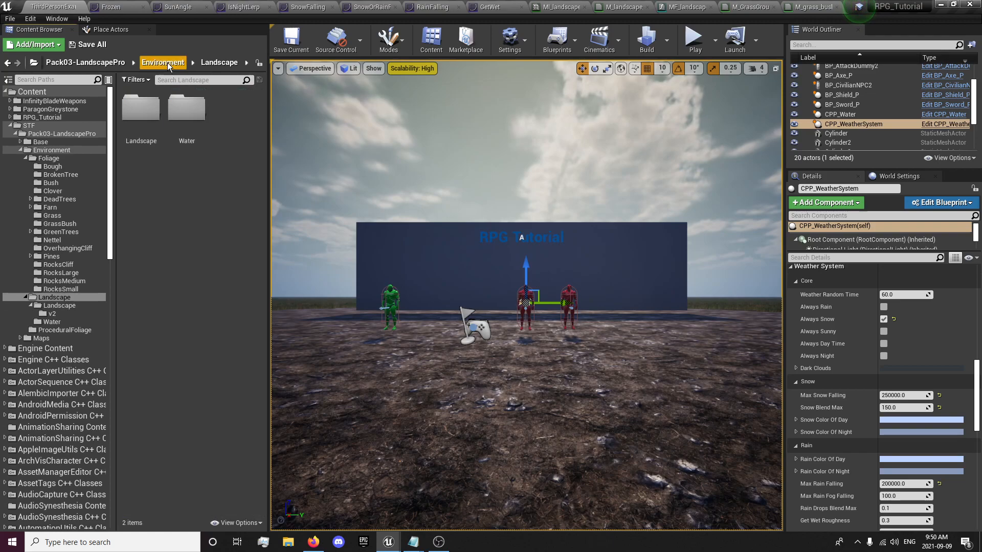
{"action": "left_click", "coordinate": [162, 62]}
{"action": "left_click", "coordinate": [164, 80]}
{"action": "type", "text": "mf"}
{"action": "left_click", "coordinate": [155, 64]}
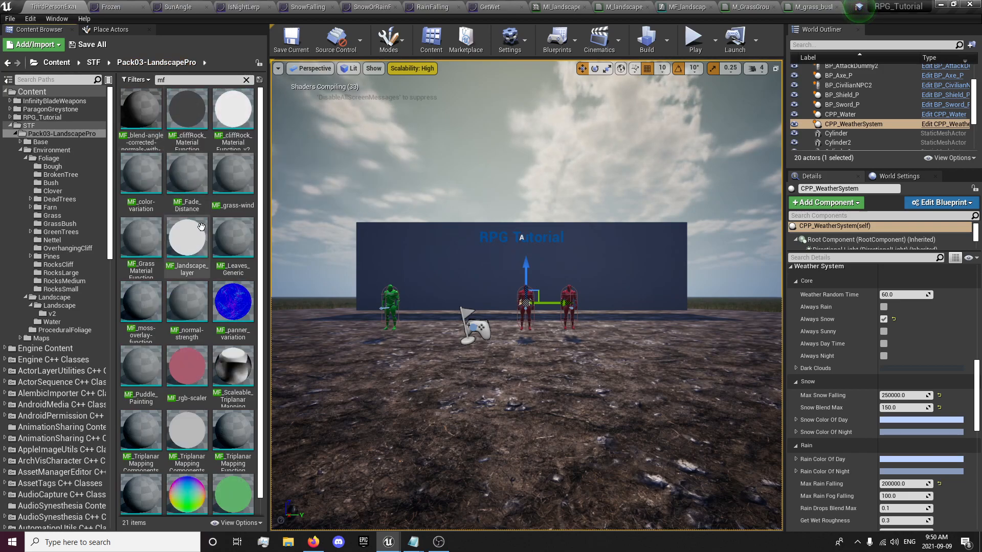
{"action": "right_click", "coordinate": [132, 145]}
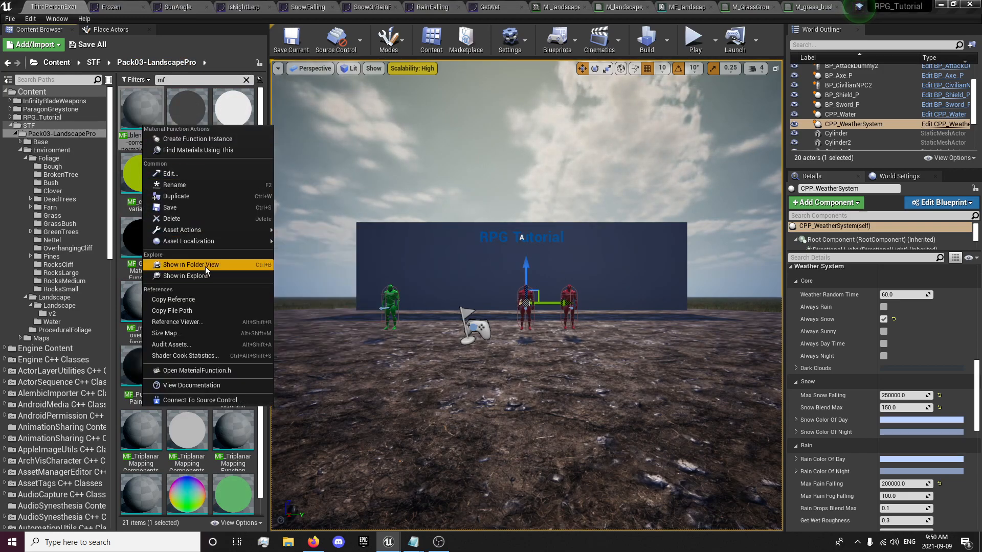
{"action": "left_click", "coordinate": [203, 262]}
{"action": "left_click", "coordinate": [182, 443]}
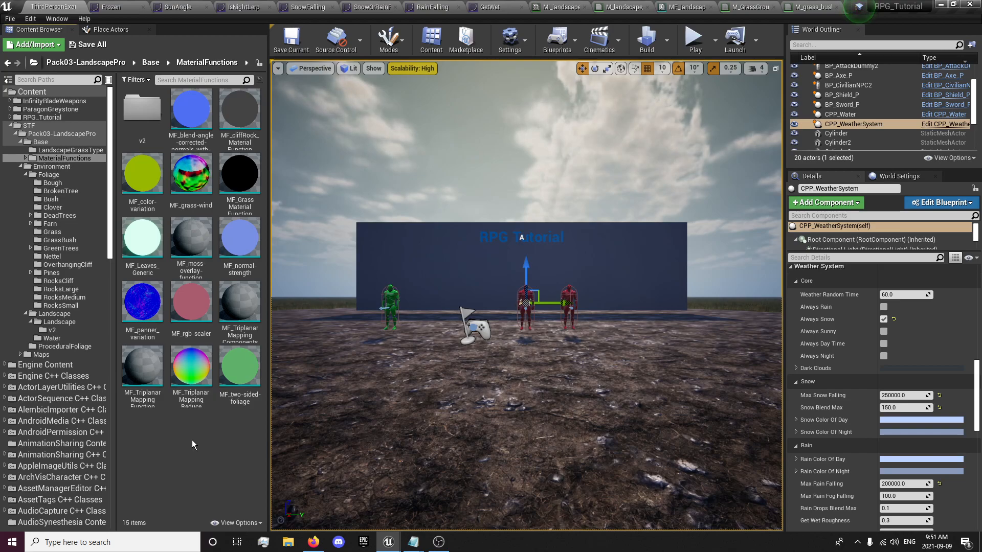
- Look into the v2 folder, search the Base folder for "puddle", and show MF_Puddle_Painting in its containing folder
{"action": "double_click", "coordinate": [132, 110]}
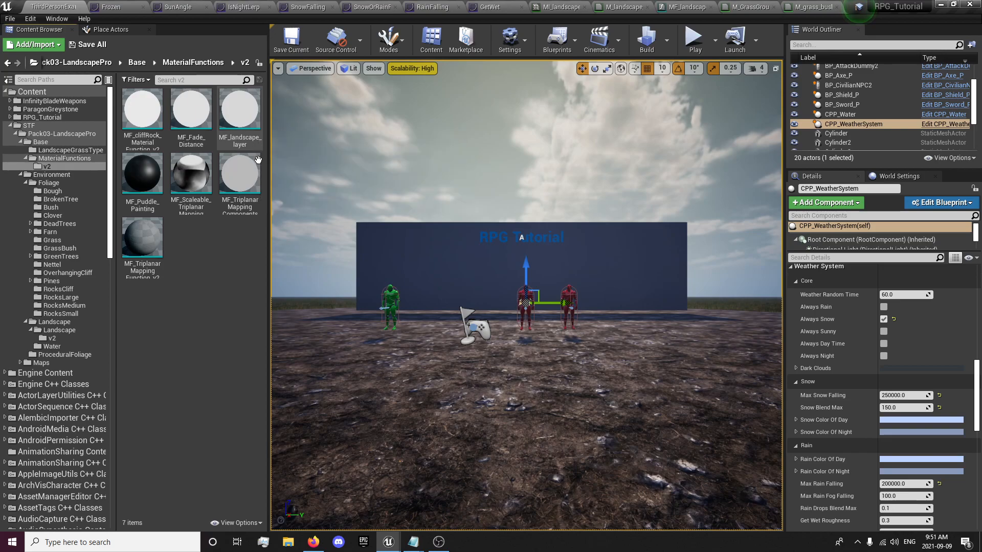
{"action": "left_click", "coordinate": [137, 62]}
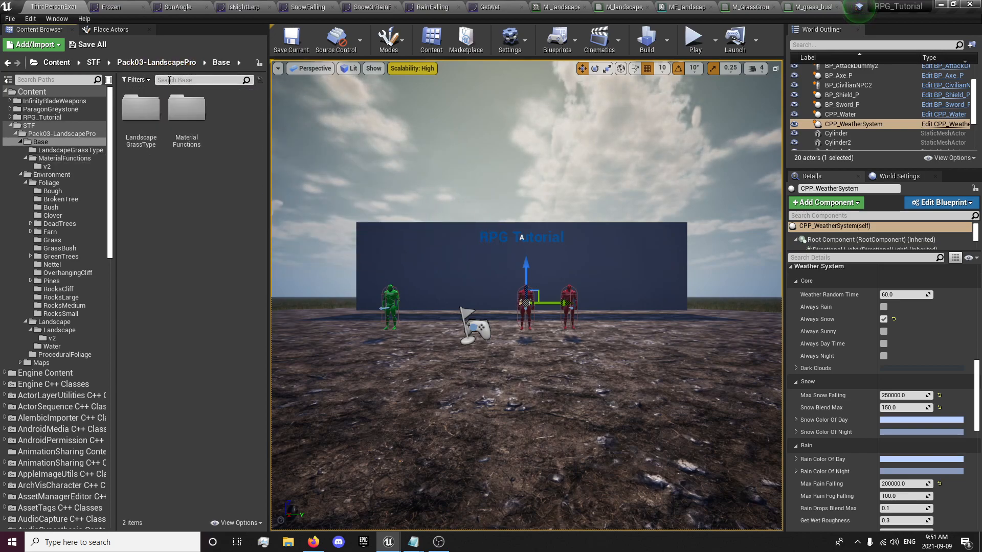
{"action": "left_click", "coordinate": [169, 80]}
{"action": "type", "text": "puddle"}
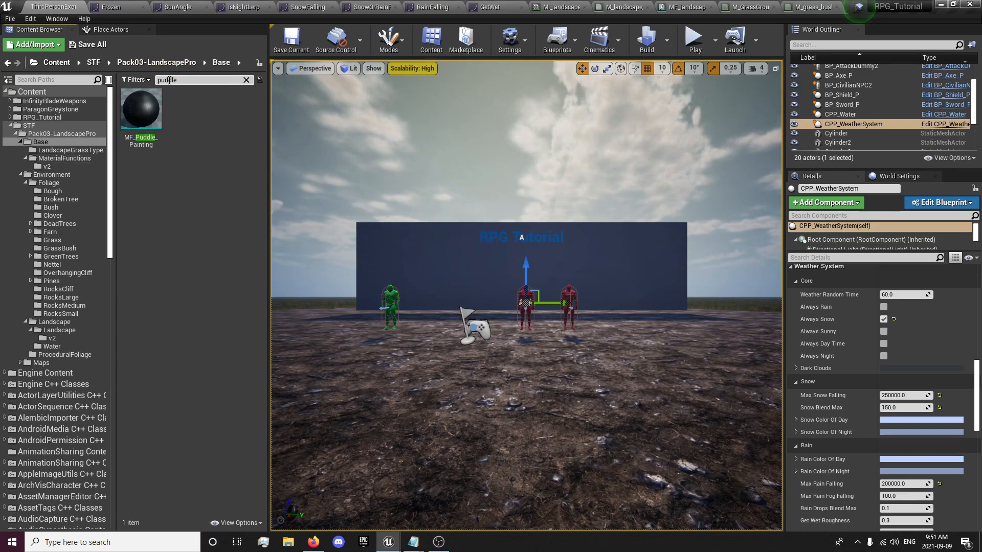
{"action": "right_click", "coordinate": [148, 128]}
{"action": "left_click", "coordinate": [202, 274]}
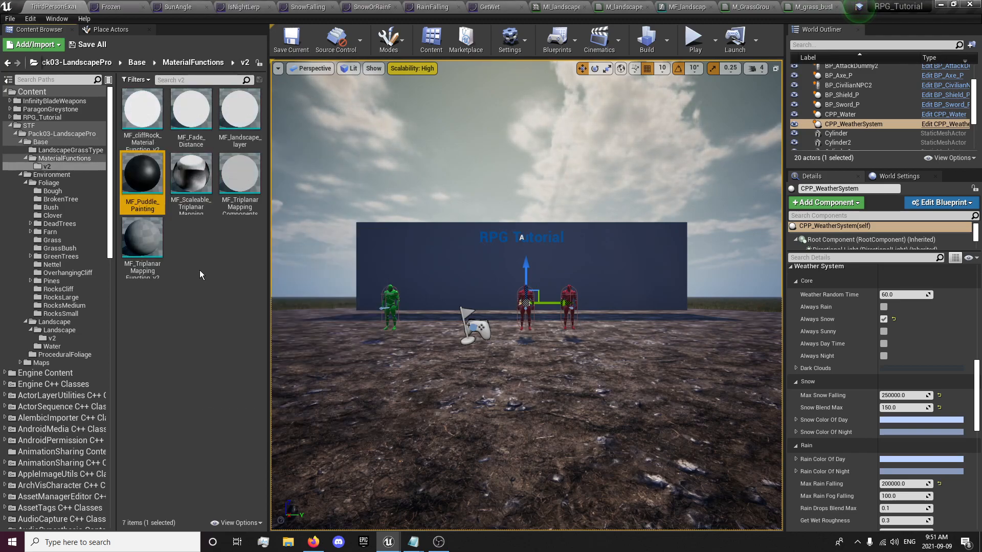
- Open MF_Puddle_Painting and inspect the graph around its SetMaterialAttributes and output nodes
{"action": "double_click", "coordinate": [136, 188]}
{"action": "scroll", "coordinate": [489, 176], "scroll_direction": "down", "scroll_amount": 3}
{"action": "right_click_drag", "start_coordinate": [520, 167], "coordinate": [445, 222]}
{"action": "left_click_drag", "start_coordinate": [453, 204], "coordinate": [590, 118]}
{"action": "left_click", "coordinate": [501, 163]}
{"action": "right_click_drag", "start_coordinate": [501, 163], "coordinate": [524, 239]}
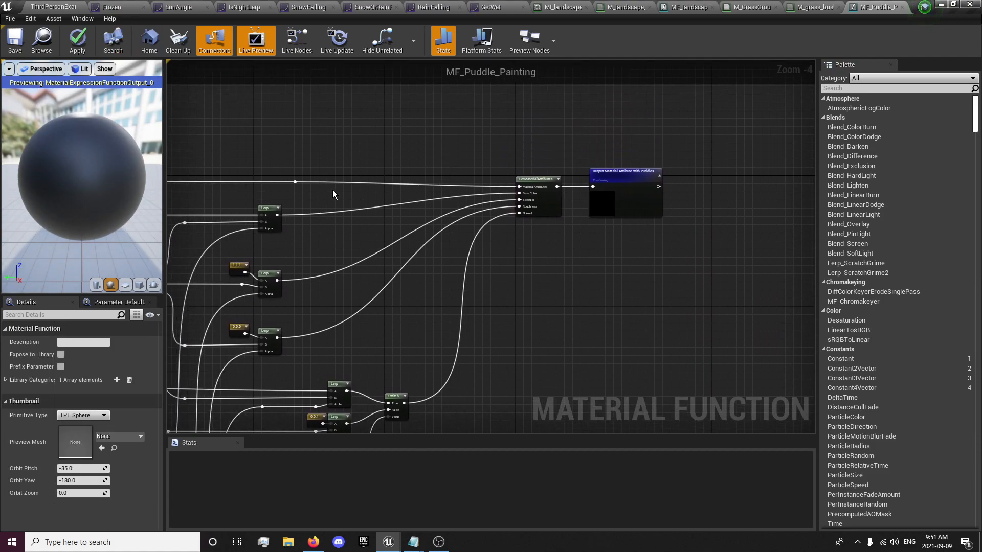
{"action": "scroll", "coordinate": [480, 182], "scroll_direction": "up", "scroll_amount": 1}
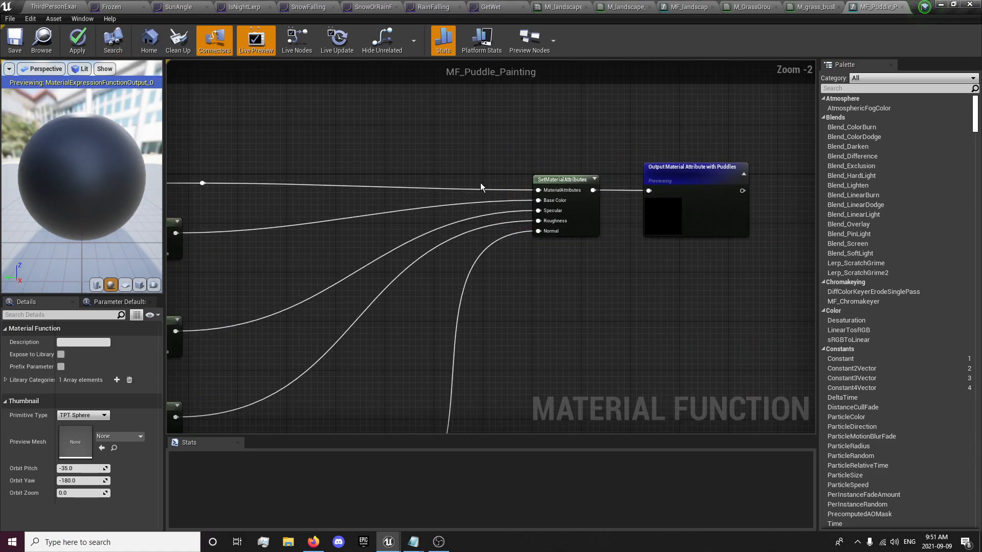
{"action": "scroll", "coordinate": [444, 225], "scroll_direction": "up", "scroll_amount": 1}
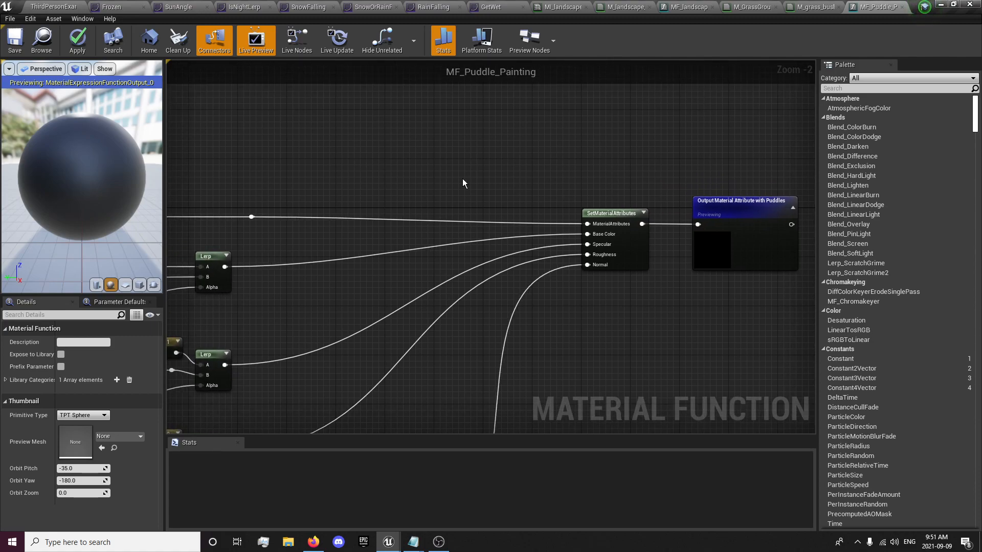
- Paste MF_WeatherBlend into MF_Puddle_Painting and move SetMaterialAttributes' Base Color, Specular and Roughness links to its Color, Specular and Roughness inputs
{"action": "key", "text": "ctrl+v"}
{"action": "left_click_drag", "start_coordinate": [597, 239], "coordinate": [424, 272], "text": "ctrl"}
{"action": "scroll", "coordinate": [435, 273], "scroll_direction": "up", "scroll_amount": 2}
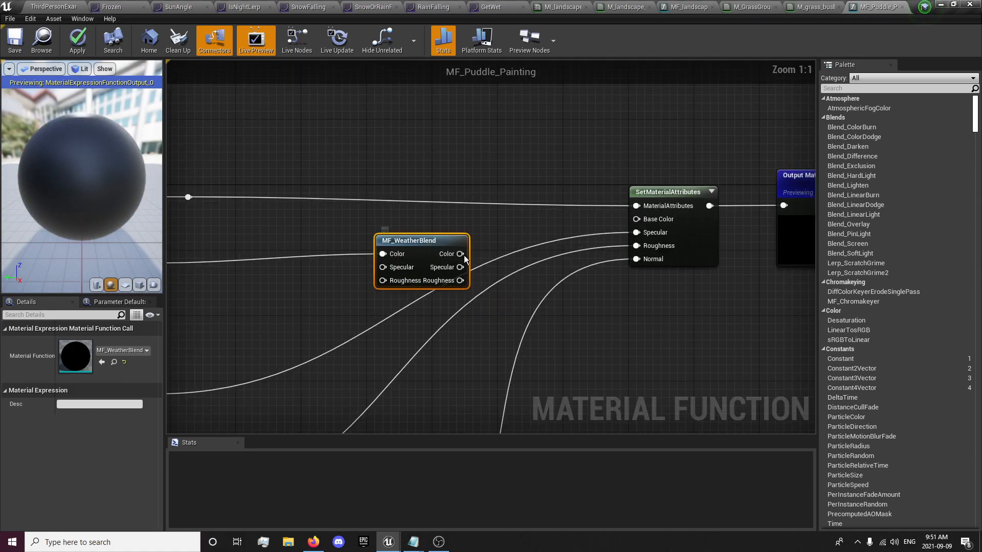
{"action": "left_click_drag", "start_coordinate": [427, 269], "coordinate": [392, 267]}
{"action": "left_click_drag", "start_coordinate": [636, 246], "coordinate": [383, 280], "text": "ctrl"}
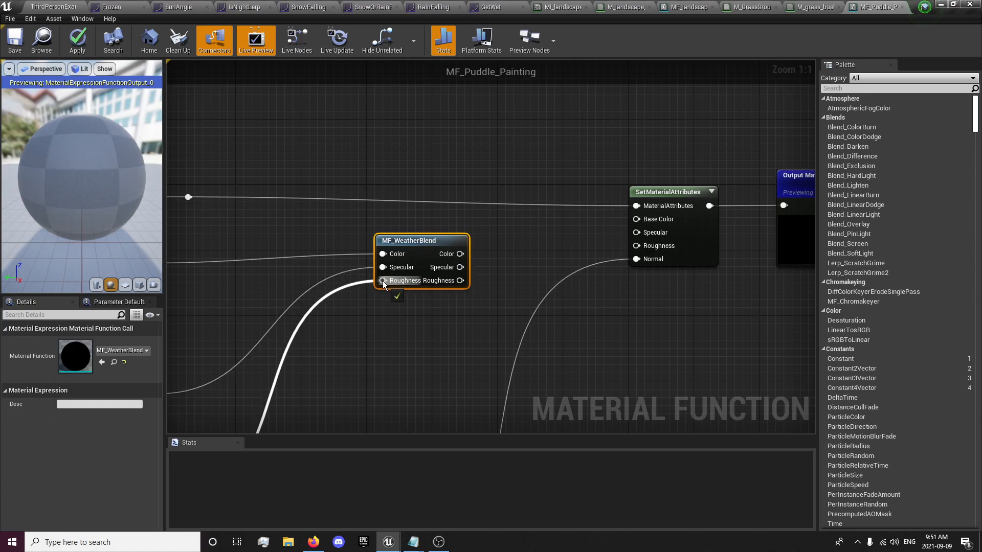
- Connect MF_WeatherBlend's outputs to SetMaterialAttributes' Base Color, Specular and Roughness, align the node between them, and save the function
{"action": "left_click_drag", "start_coordinate": [460, 253], "coordinate": [636, 246]}
{"action": "left_click_drag", "start_coordinate": [430, 268], "coordinate": [495, 244]}
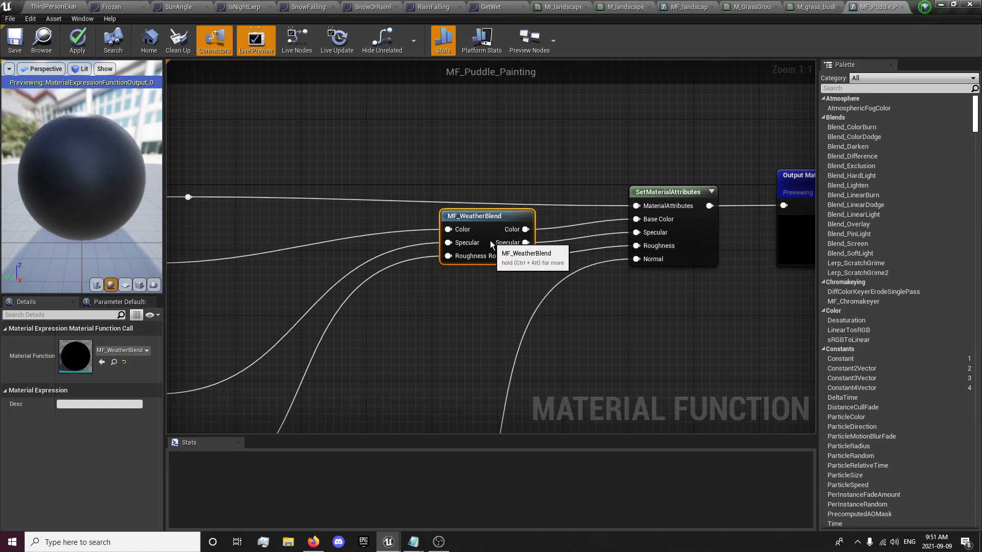
{"action": "left_click", "coordinate": [212, 101]}
{"action": "key", "text": "ctrl+s"}
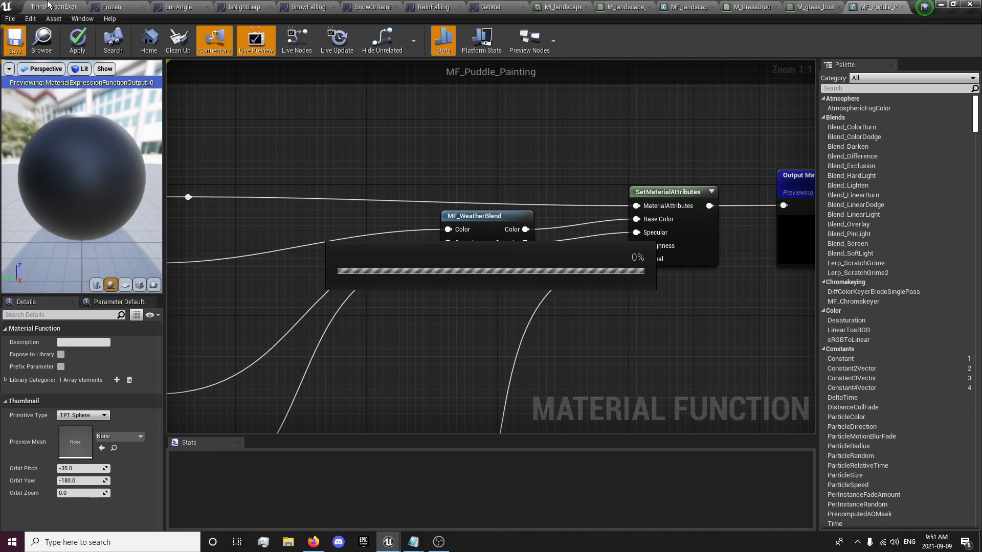
- Return to the level, view the puddles around the grass, and play the game, running the character up to them
{"action": "left_click", "coordinate": [48, 6]}
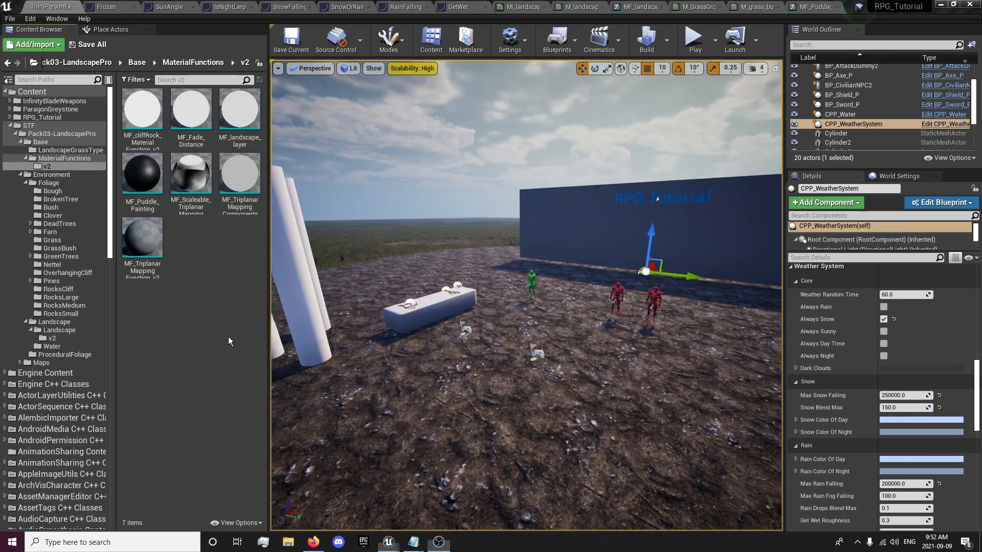
{"action": "right_click_drag", "start_coordinate": [581, 300], "coordinate": [326, 322]}
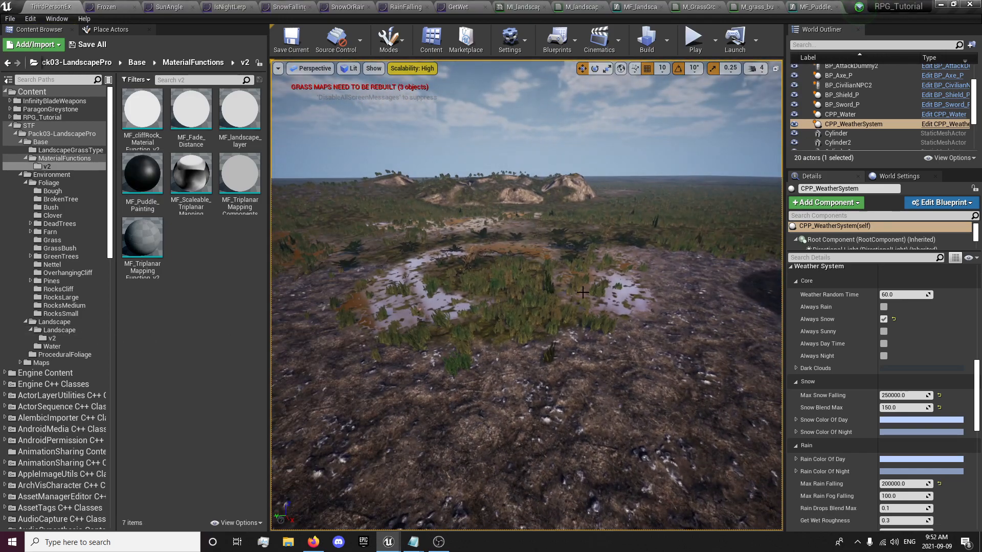
{"action": "left_click", "coordinate": [686, 45]}
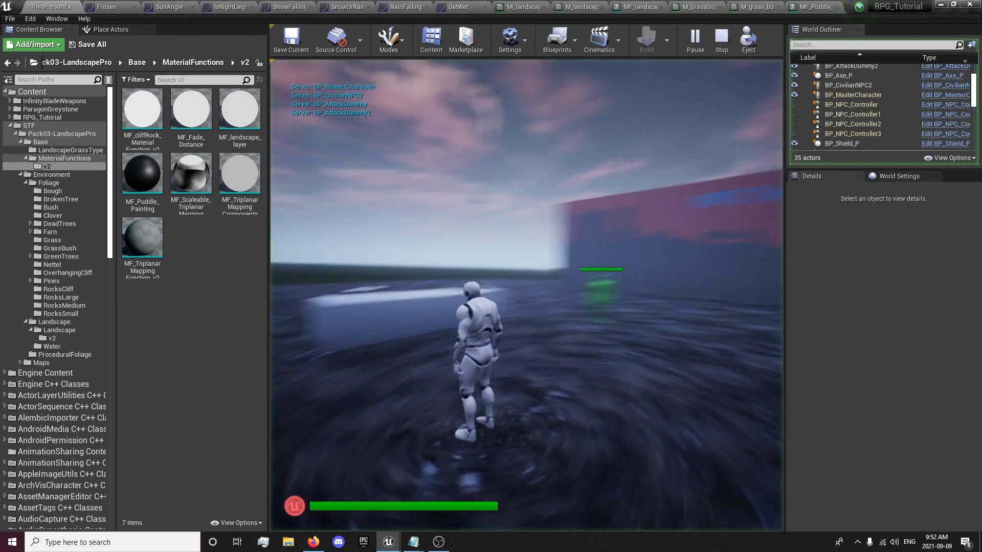
{"action": "key", "text": "w"}
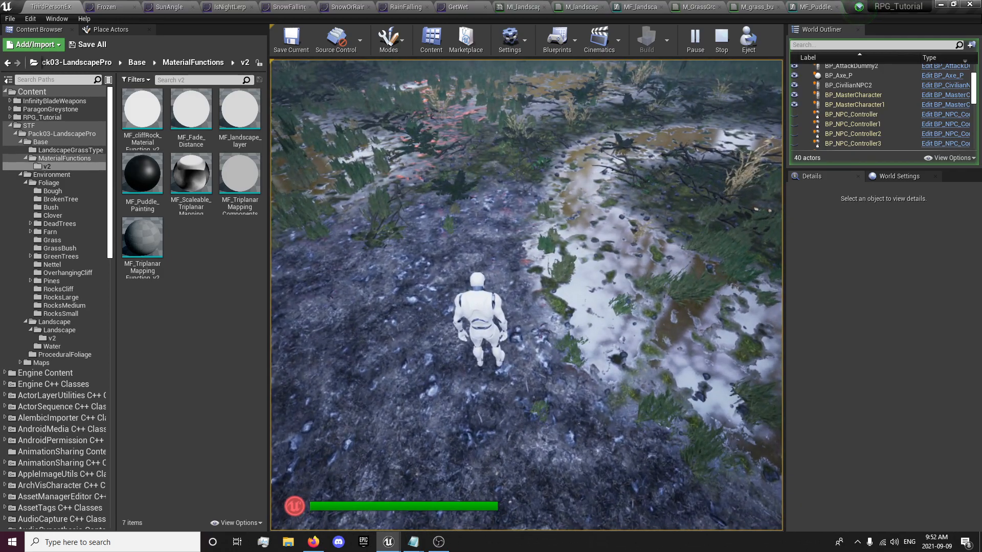
{"action": "key", "text": "d"}
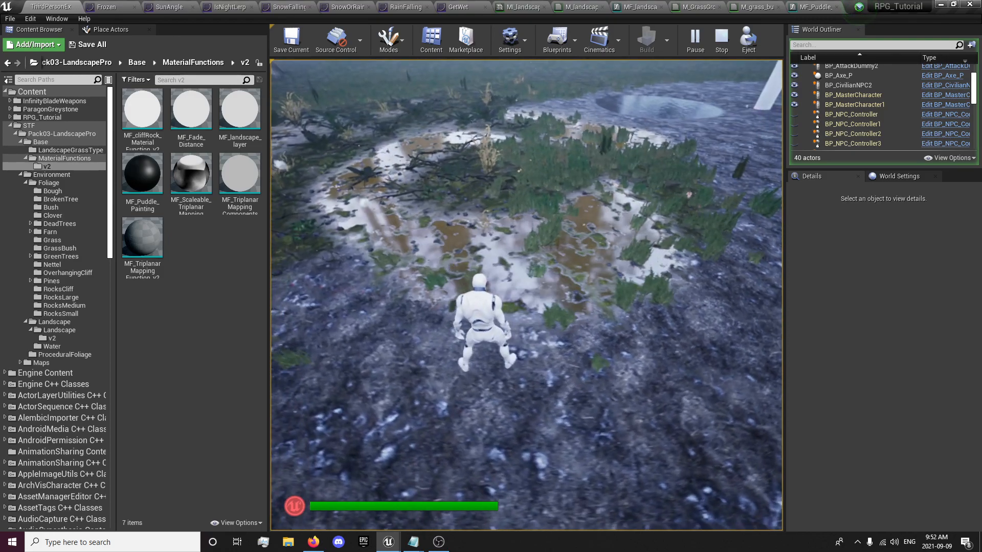
- Run the character across the puddles, grass and bushes to check how snow covers them, and stop the preview
{"action": "key", "text": "w"}
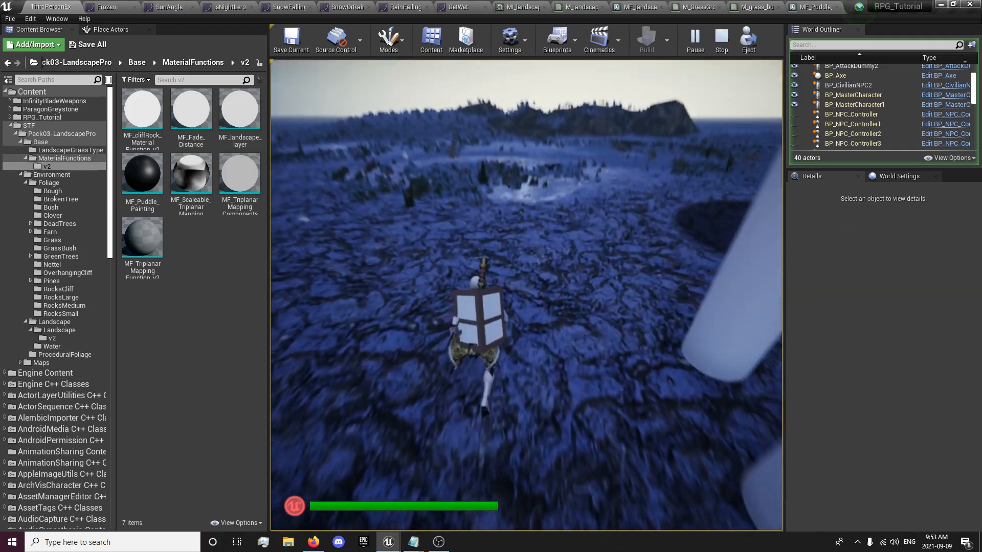
{"action": "key", "text": "w"}
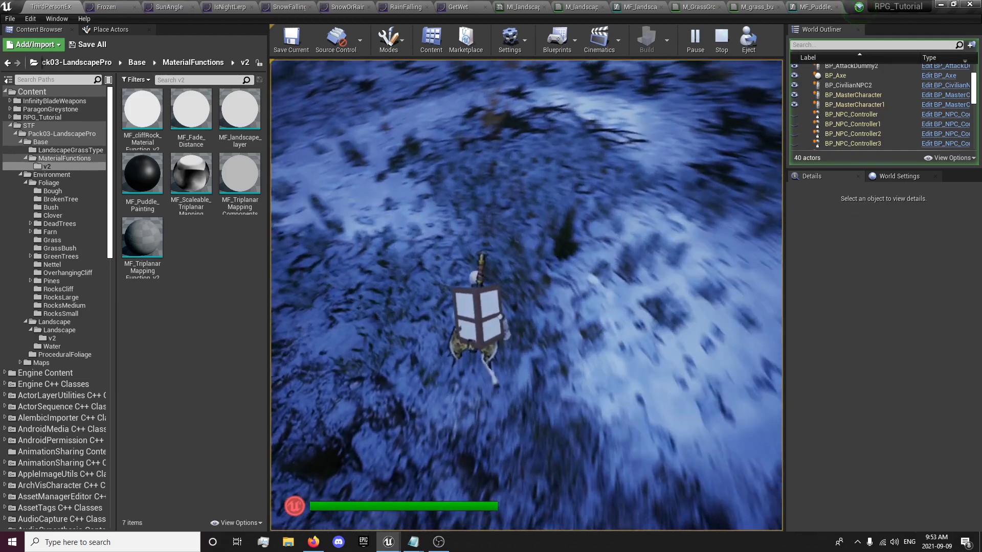
{"action": "key", "text": "w"}
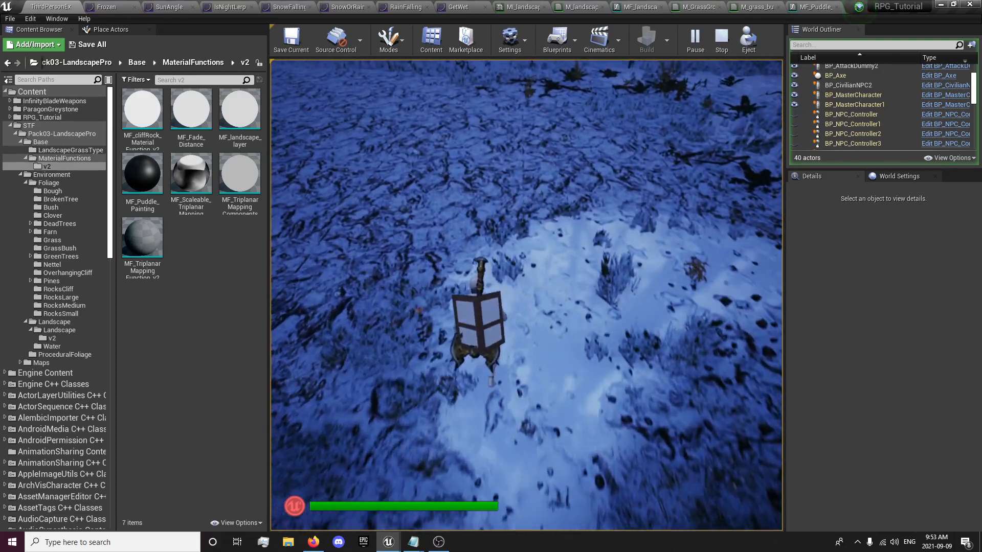
{"action": "key", "text": "w"}
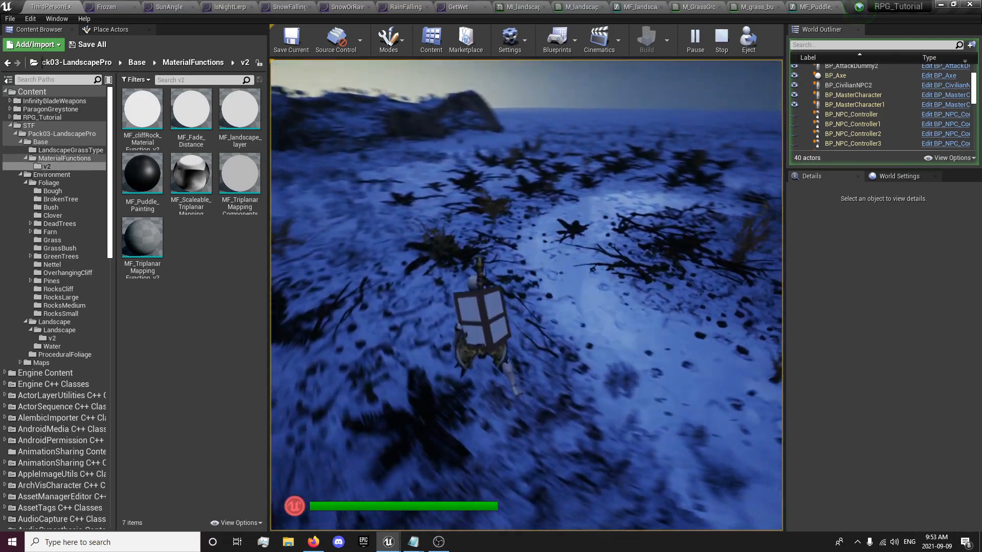
{"action": "key", "text": "w"}
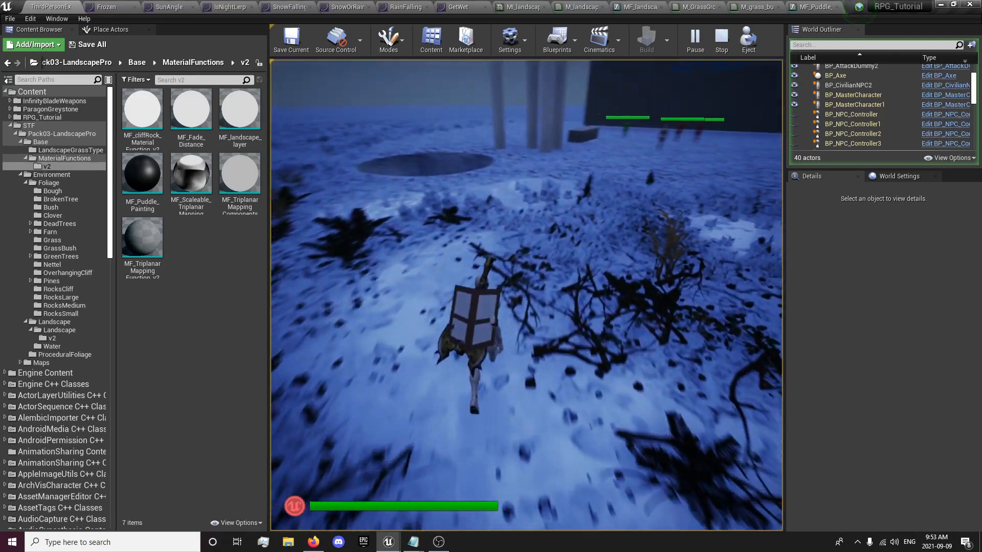
{"action": "key", "text": "w"}
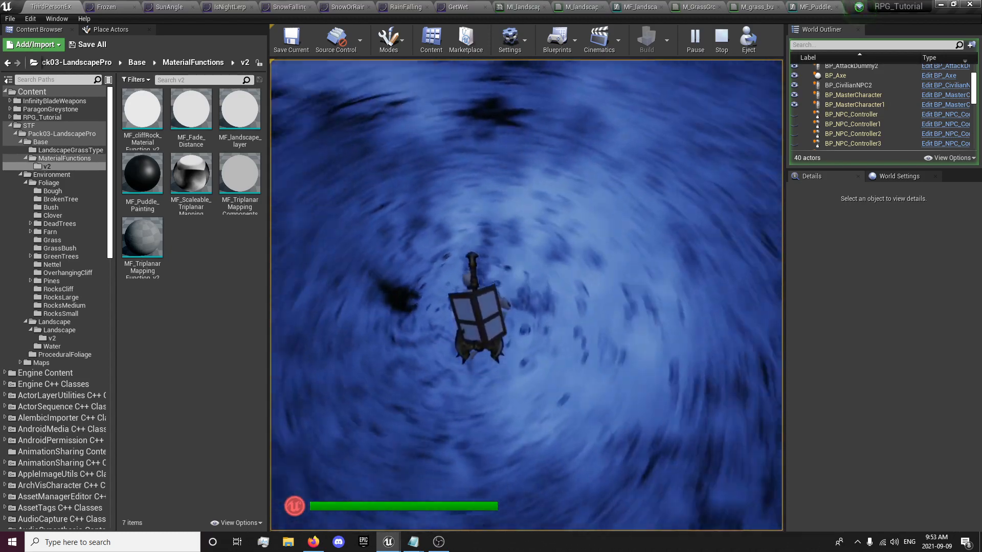
{"action": "key", "text": "w"}
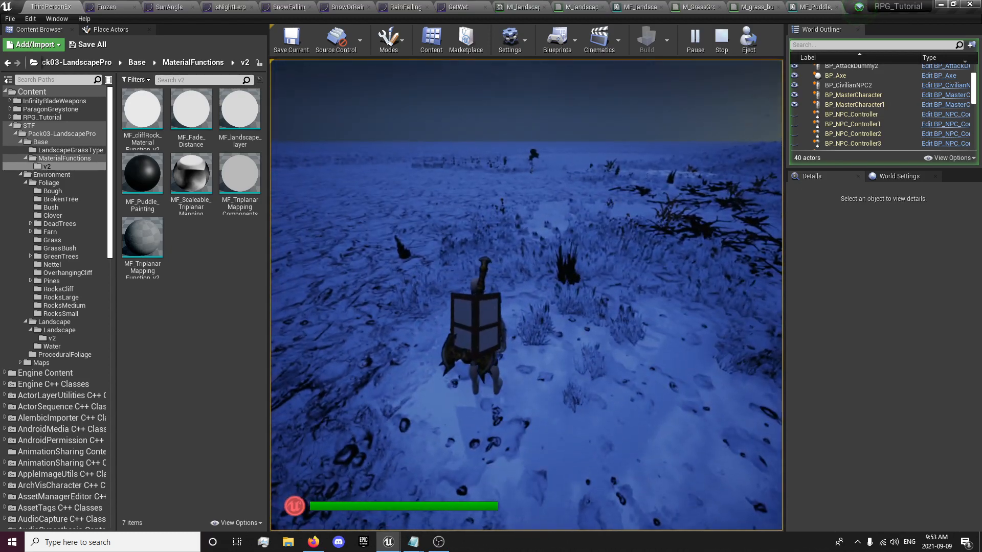
{"action": "key", "text": "w"}
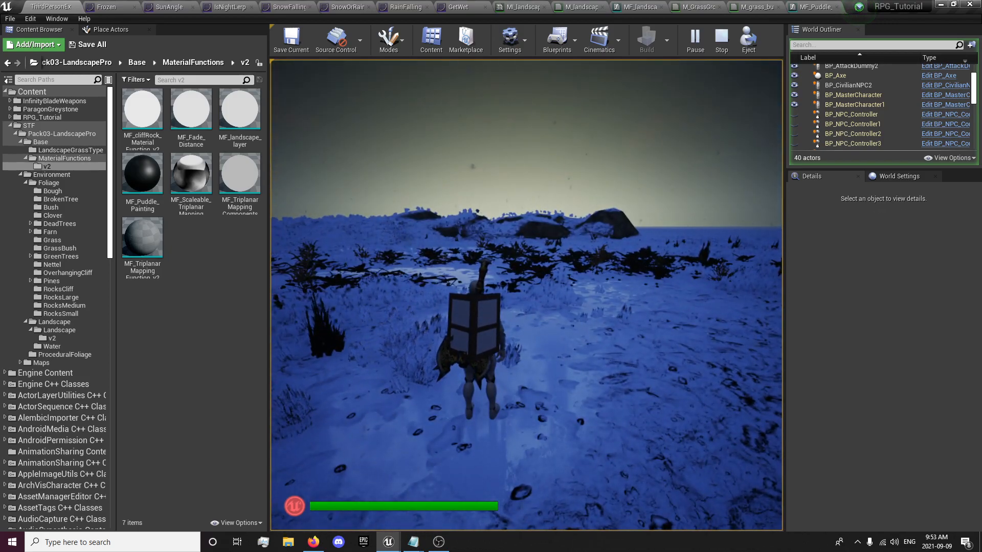
{"action": "key", "text": "Escape"}
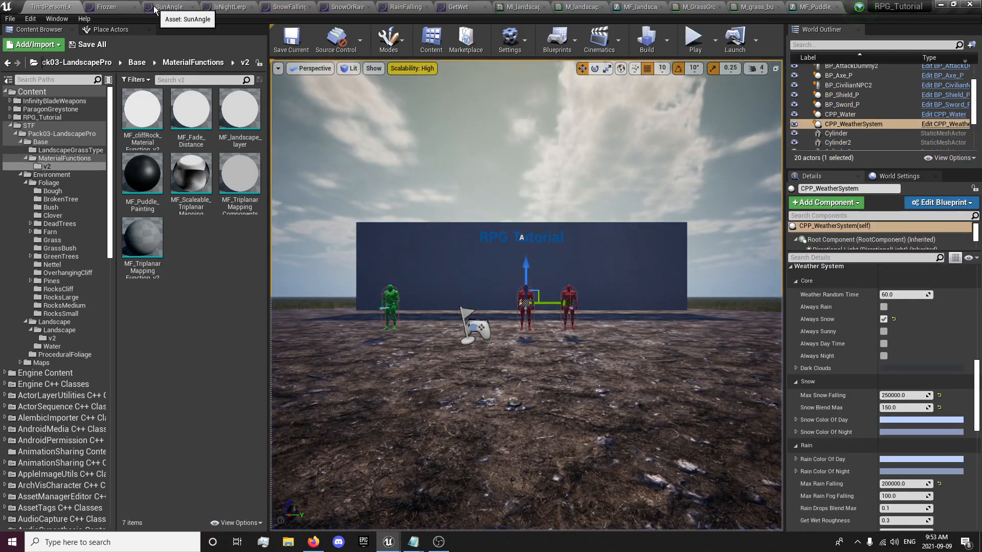
- Review the SunAngle and IsNightLerp curves and return to the level
{"action": "left_click", "coordinate": [172, 10]}
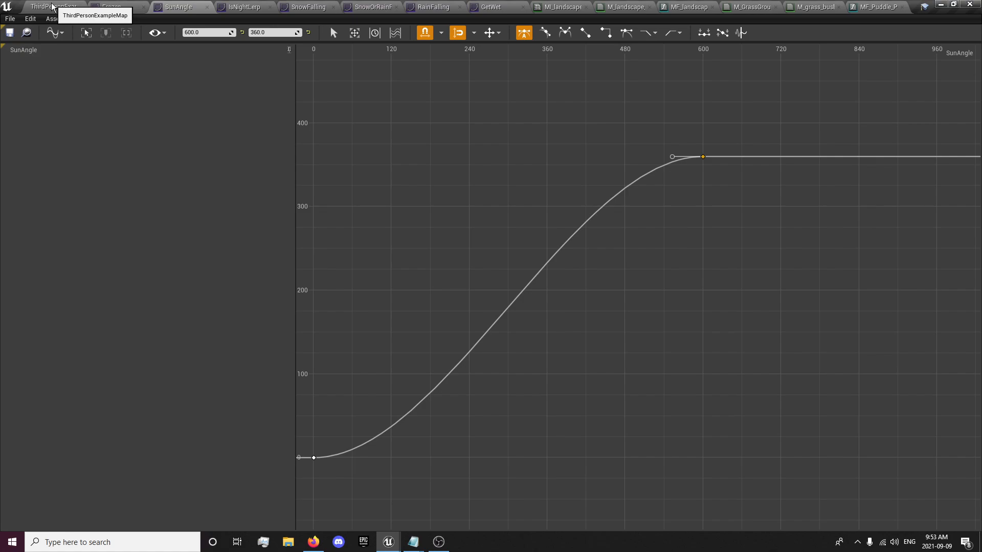
{"action": "left_click", "coordinate": [234, 6]}
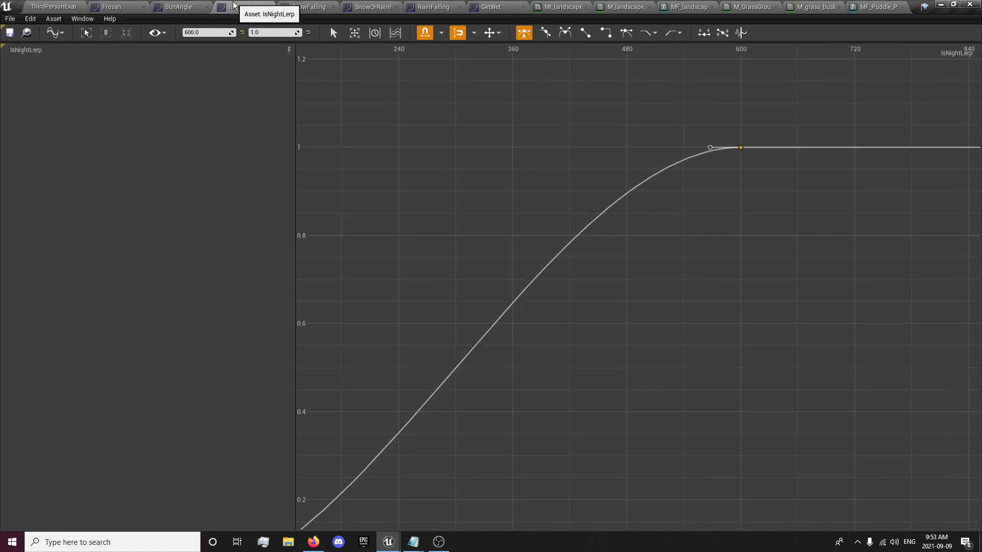
{"action": "left_click", "coordinate": [45, 6]}
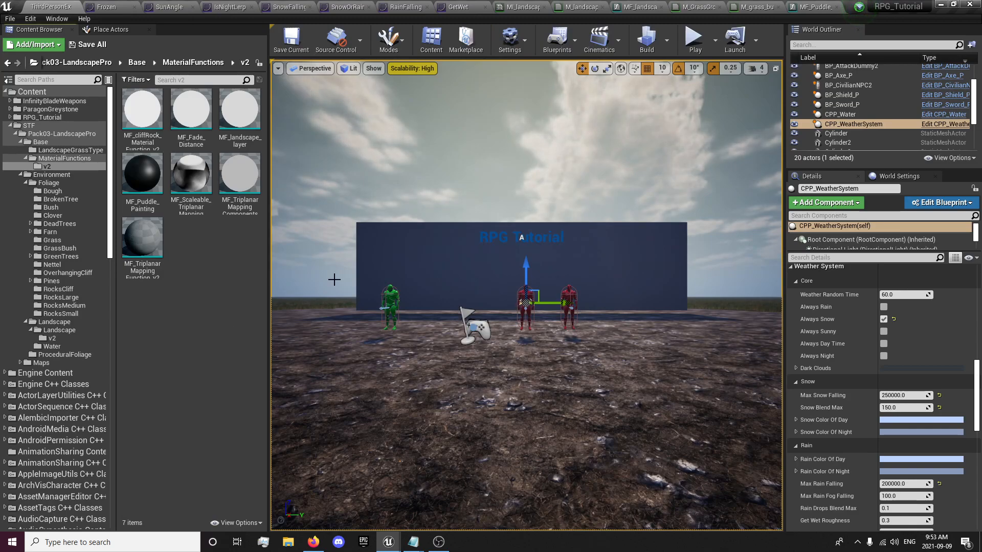
- Collapse the MaterialFunctions and Base folders, and play the game briefly to check how the scene's brightness adapts
{"action": "left_click", "coordinate": [25, 159]}
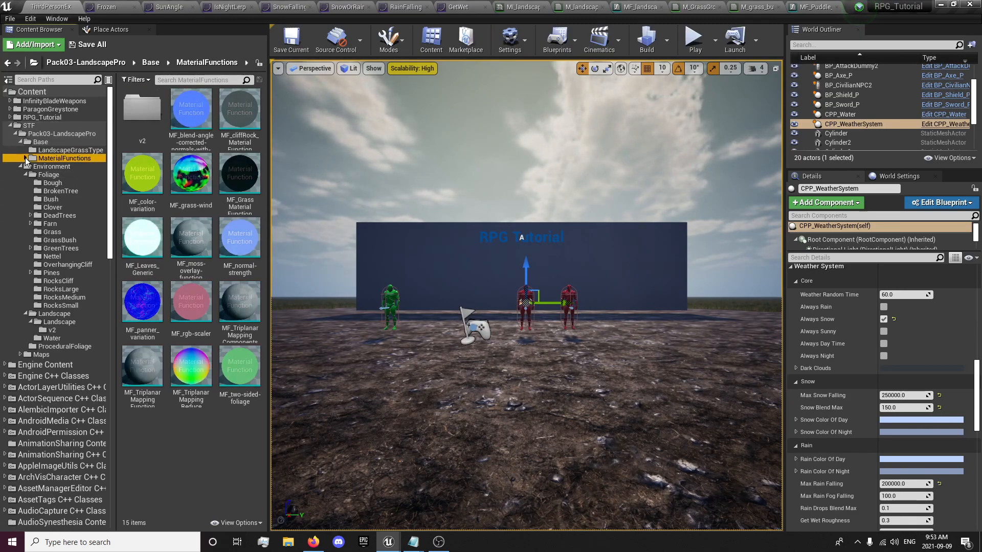
{"action": "double_click", "coordinate": [24, 140]}
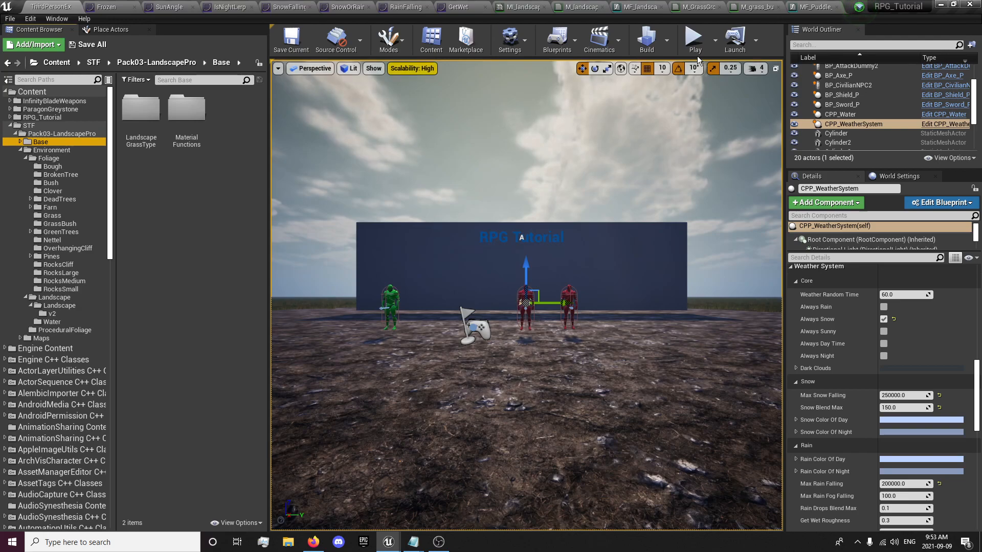
{"action": "left_click", "coordinate": [694, 39]}
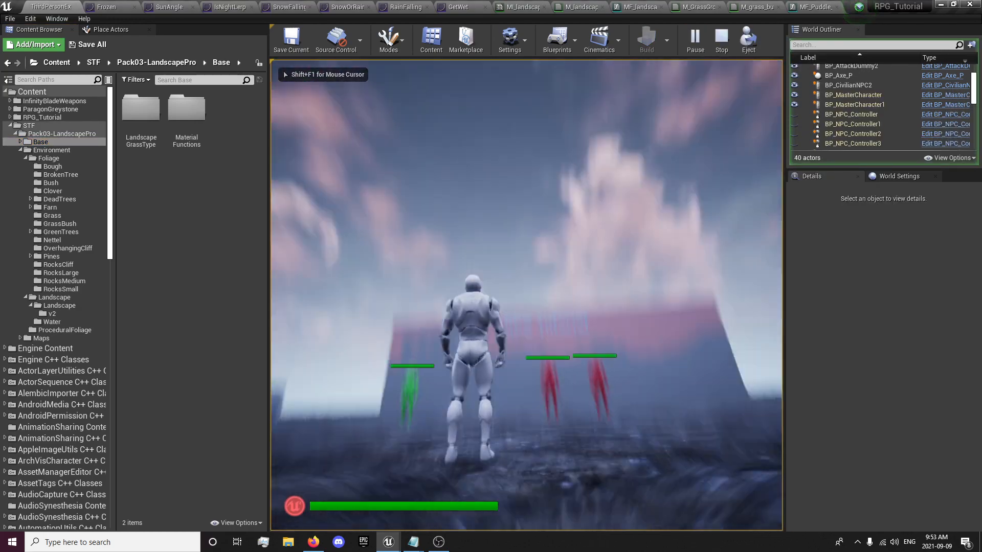
{"action": "key", "text": "Escape"}
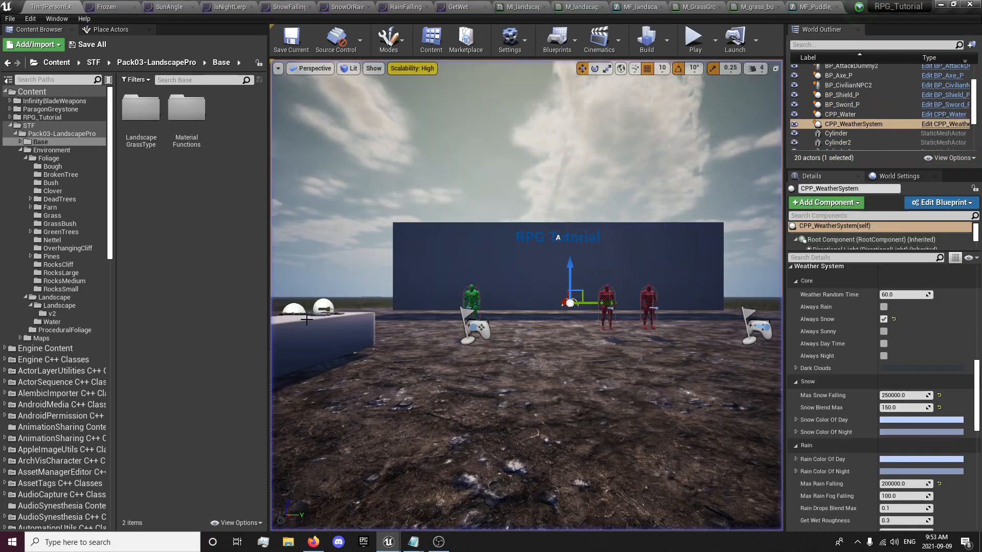
- Open the BP_MasterCharacter blueprint from the RPG_Tutorial/Blueprints/Character folder
{"action": "left_click", "coordinate": [32, 119]}
{"action": "left_click", "coordinate": [234, 138]}
{"action": "double_click", "coordinate": [234, 138]}
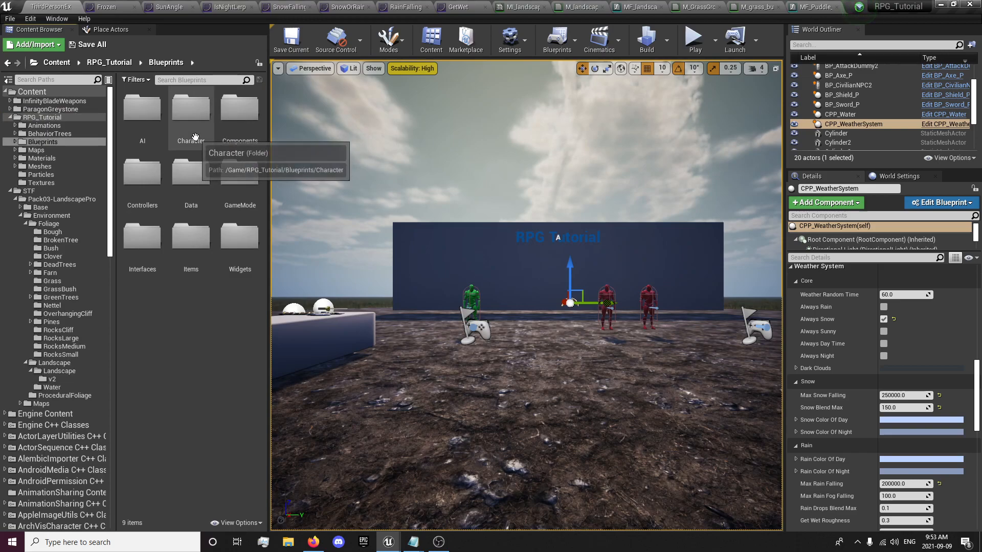
{"action": "double_click", "coordinate": [191, 133]}
{"action": "double_click", "coordinate": [148, 123]}
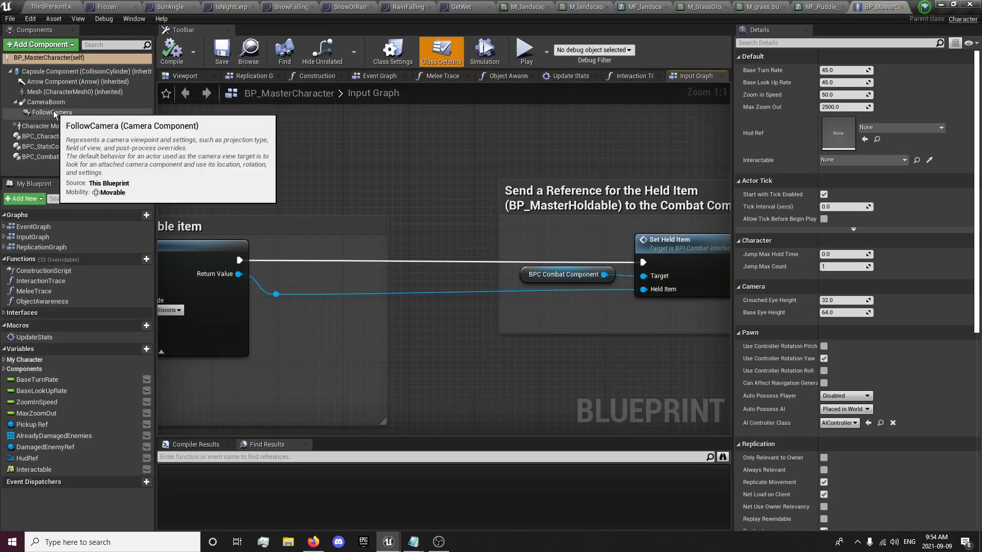
- Select the character's FollowCamera component and show the Exposure settings within its Lens post-process options
{"action": "left_click", "coordinate": [54, 114]}
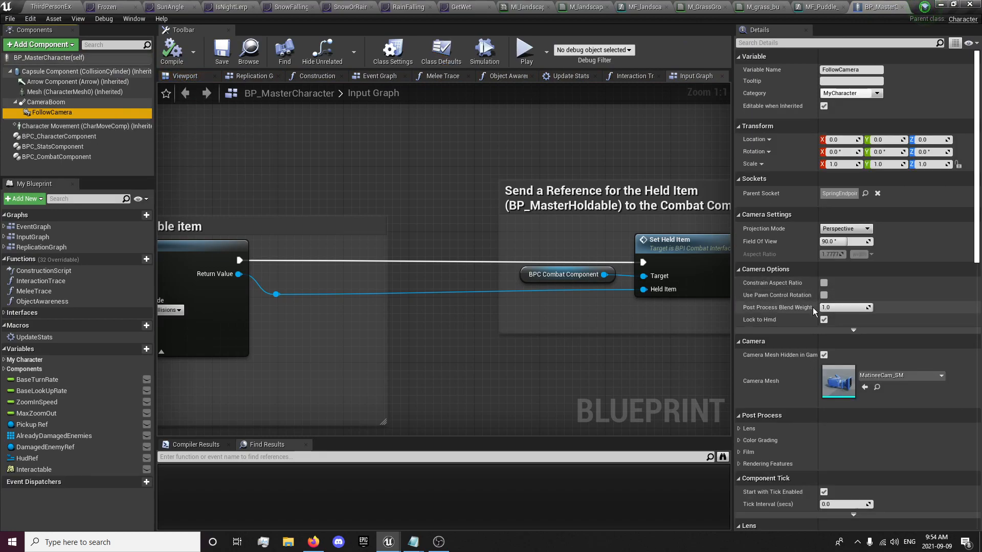
{"action": "scroll", "coordinate": [812, 308], "scroll_direction": "down", "scroll_amount": 2}
{"action": "left_click", "coordinate": [740, 380]}
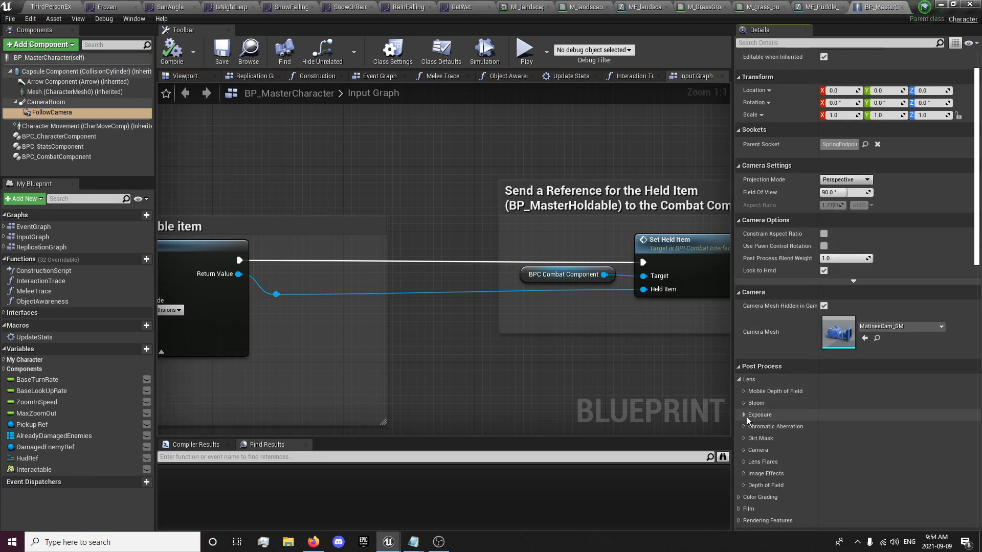
{"action": "left_click", "coordinate": [745, 415]}
{"action": "scroll", "coordinate": [771, 403], "scroll_direction": "down", "scroll_amount": 4}
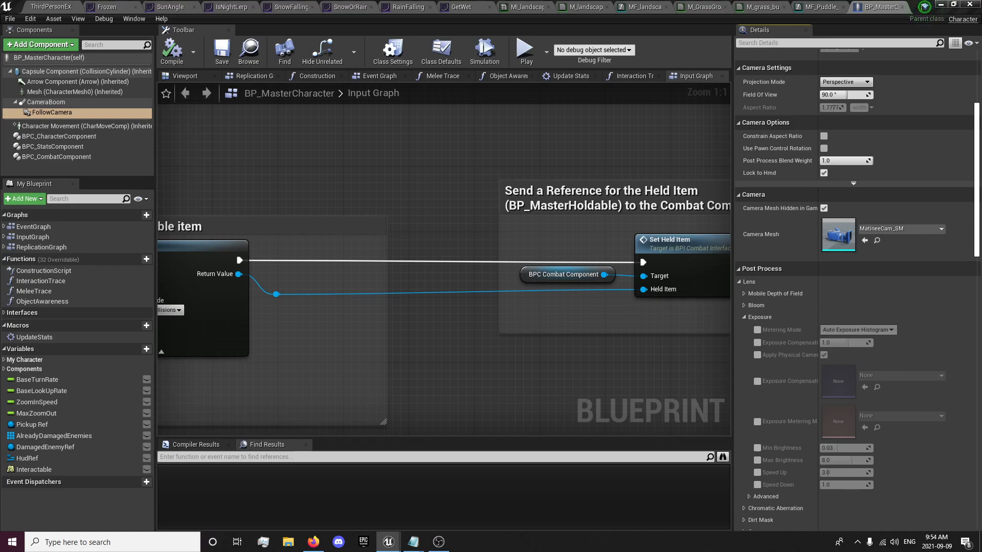
- Find the exposure options in the project settings and disable Auto Exposure under the Rendering default settings
{"action": "left_click", "coordinate": [57, 7]}
{"action": "left_click", "coordinate": [38, 19]}
{"action": "left_click", "coordinate": [48, 165]}
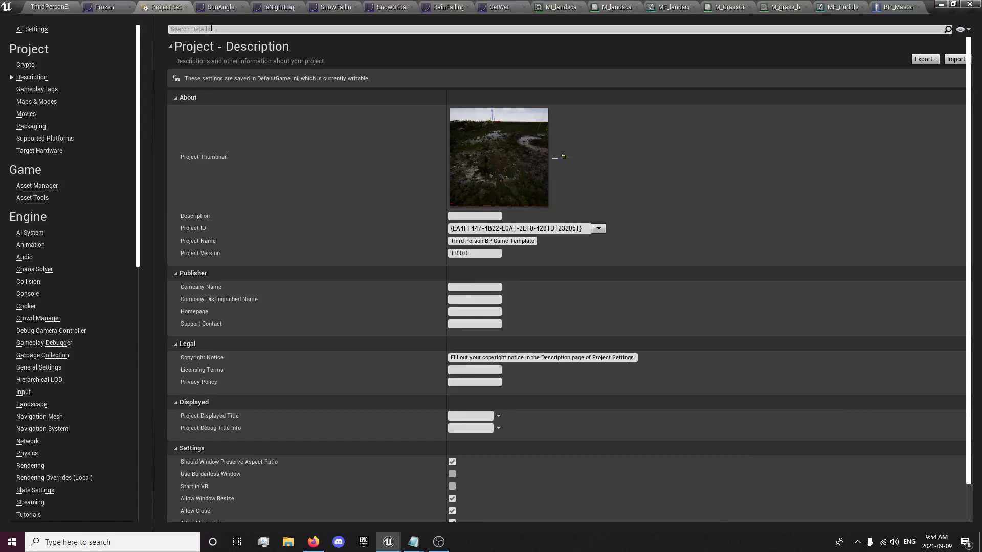
{"action": "left_click", "coordinate": [211, 28]}
{"action": "type", "text": "exposu"}
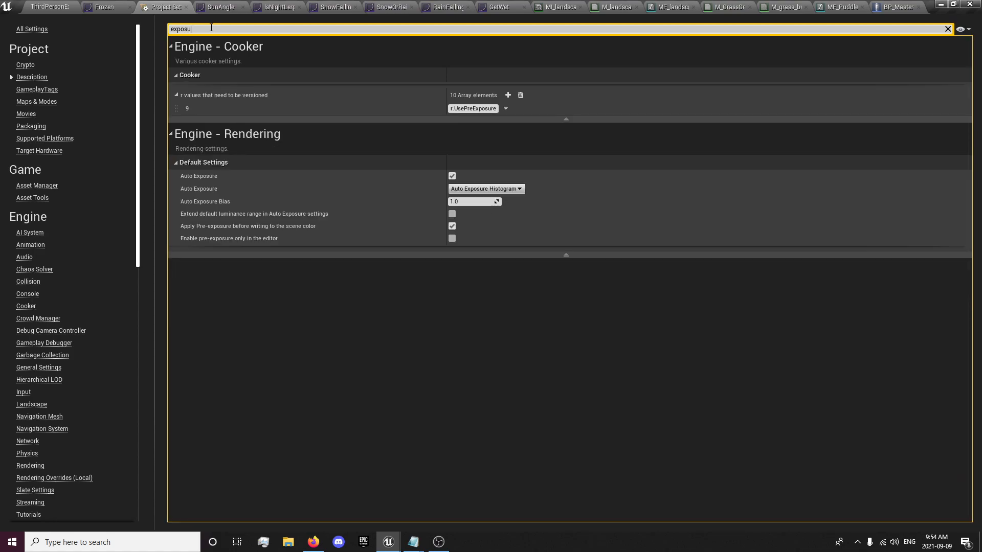
{"action": "left_click", "coordinate": [453, 177]}
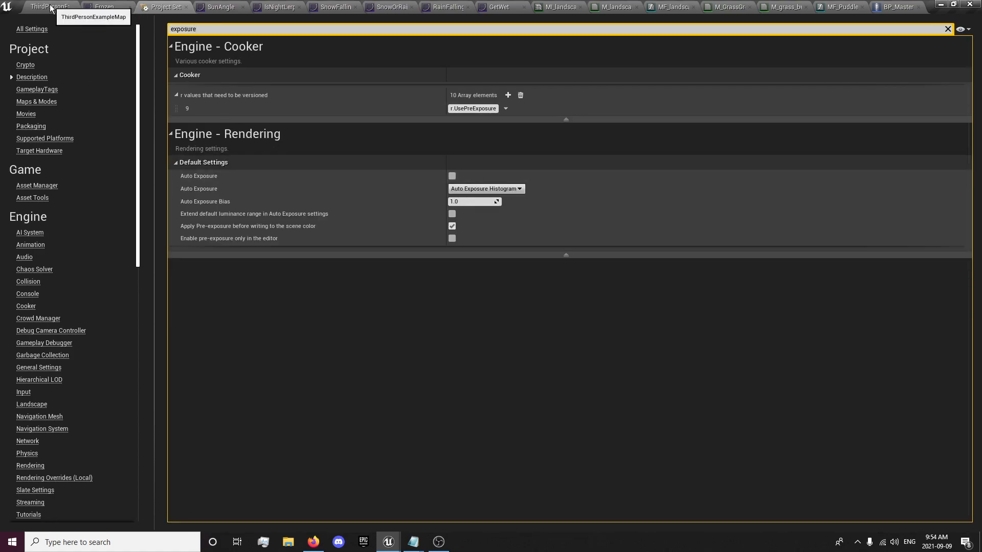
- Return to the level, play the game, run the character toward the puddles to check the lighting, and stop the preview
{"action": "left_click", "coordinate": [51, 7]}
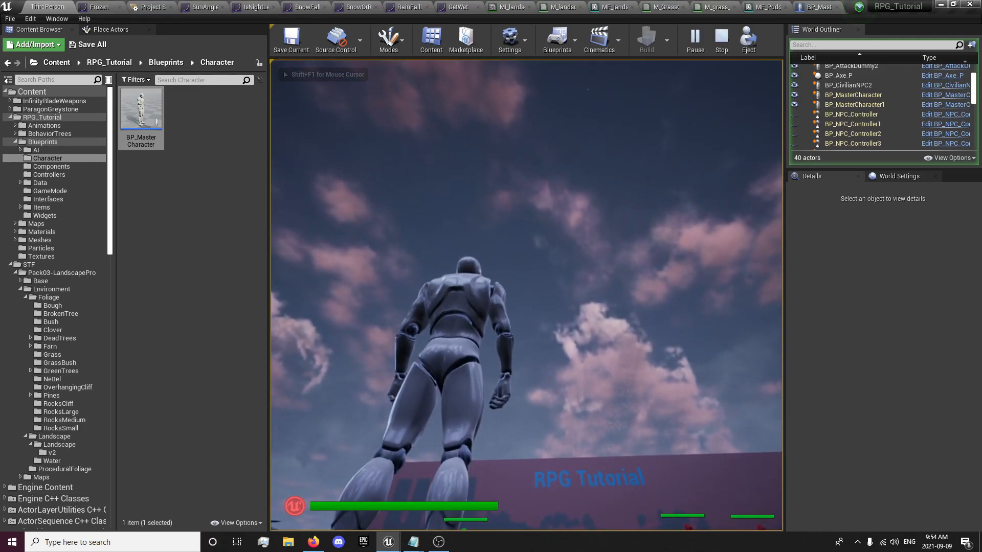
{"action": "key", "text": "w"}
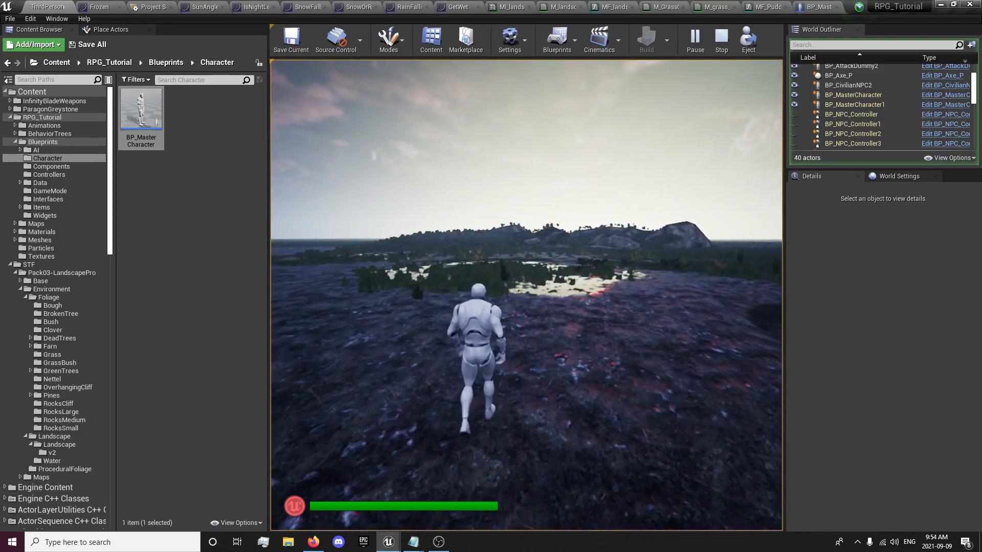
{"action": "key", "text": "Escape"}
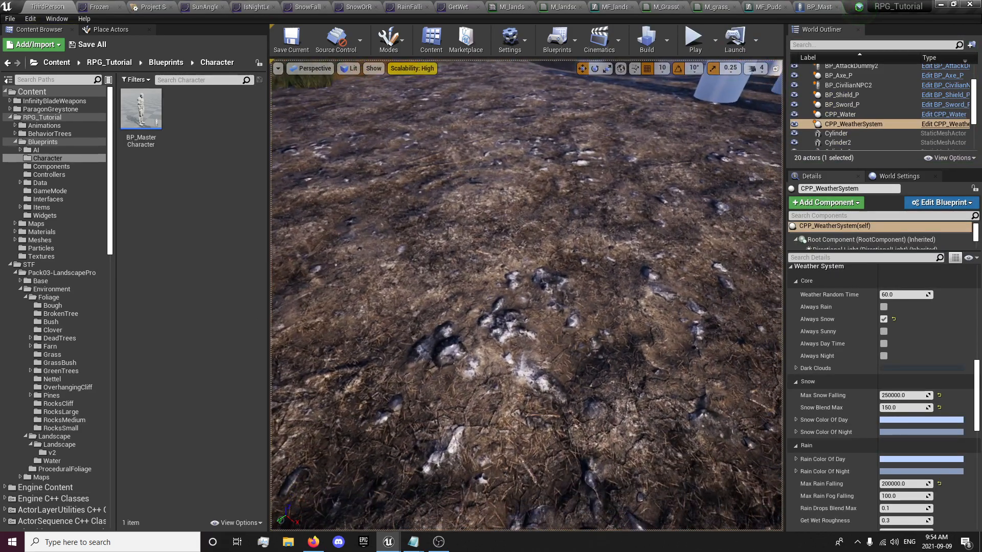
{"action": "key", "text": "s"}
{"action": "right_click_drag", "start_coordinate": [282, 87], "coordinate": [282, 88]}
{"action": "key", "text": "w"}
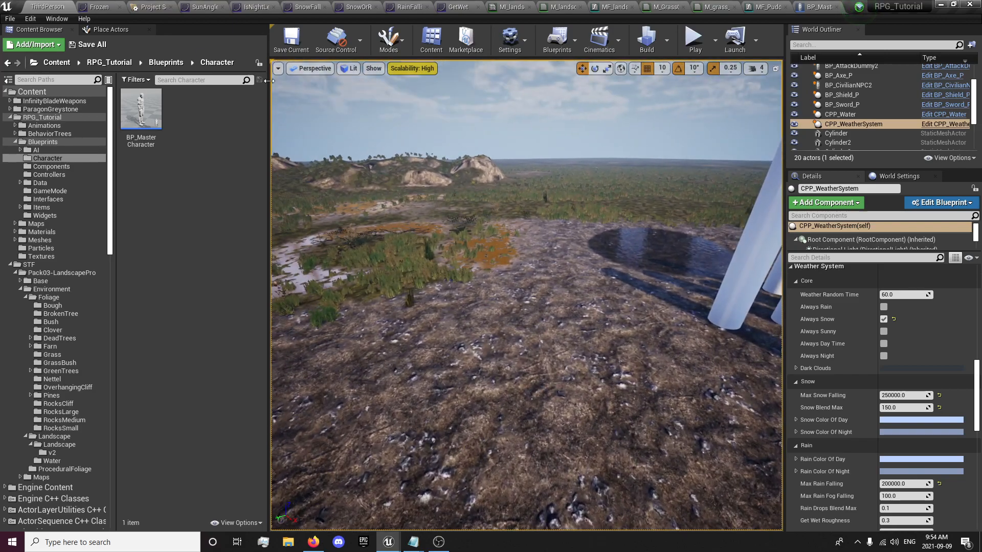
- Try the FollowCamera's Min Brightness and Max Brightness overrides, turn both off again, and return to view the level
{"action": "left_click", "coordinate": [811, 7]}
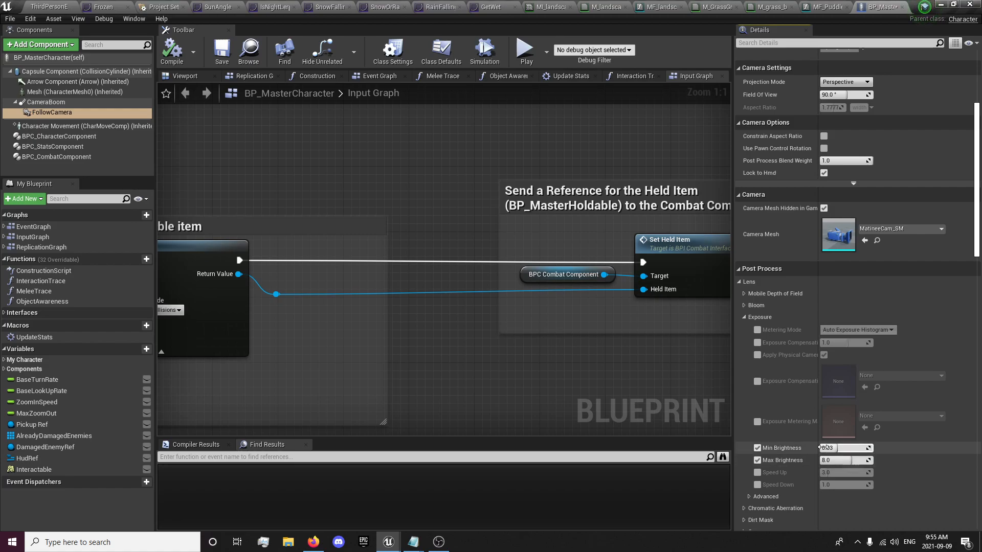
{"action": "left_click", "coordinate": [757, 459]}
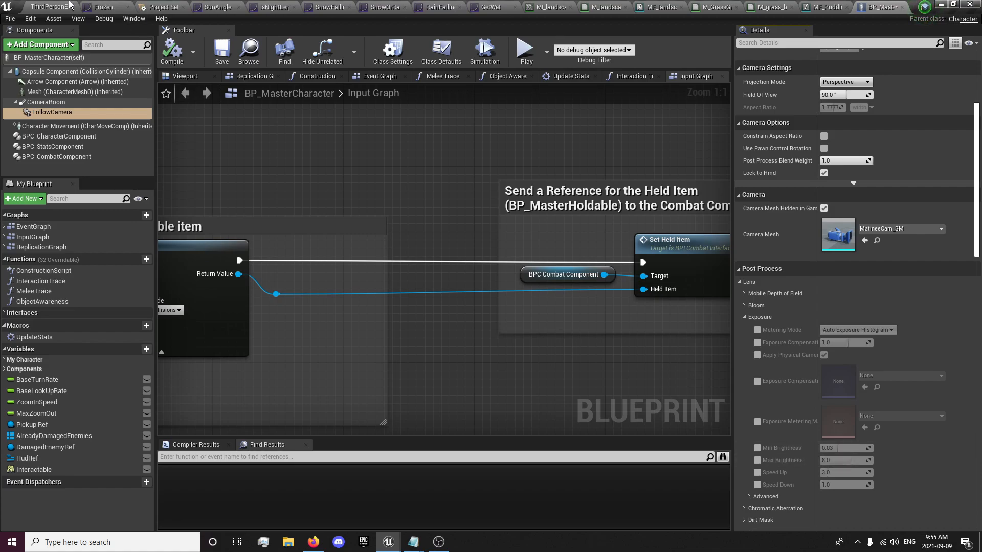
{"action": "left_click", "coordinate": [47, 6]}
{"action": "right_click_drag", "start_coordinate": [525, 295], "coordinate": [372, 270]}
{"action": "right_click_drag", "start_coordinate": [517, 250], "coordinate": [385, 298]}
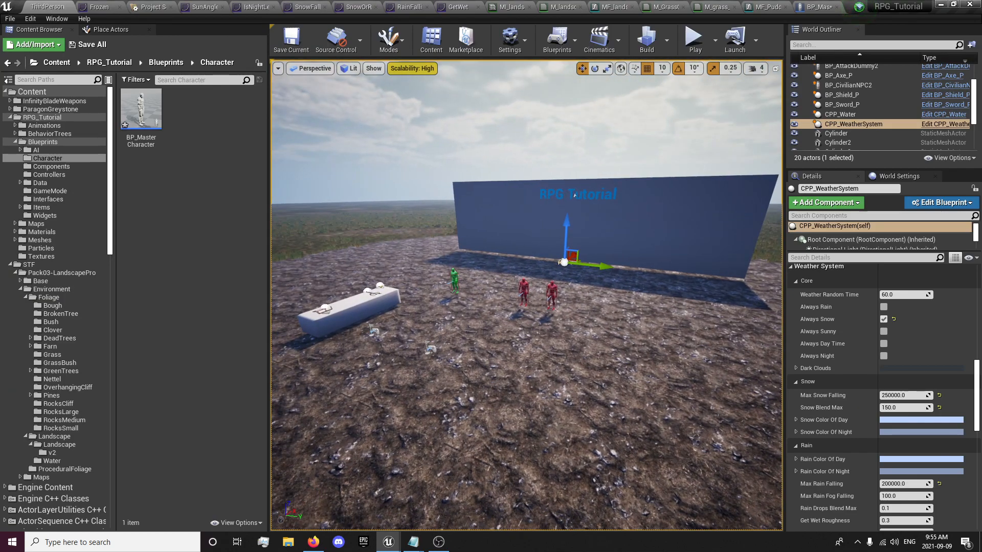